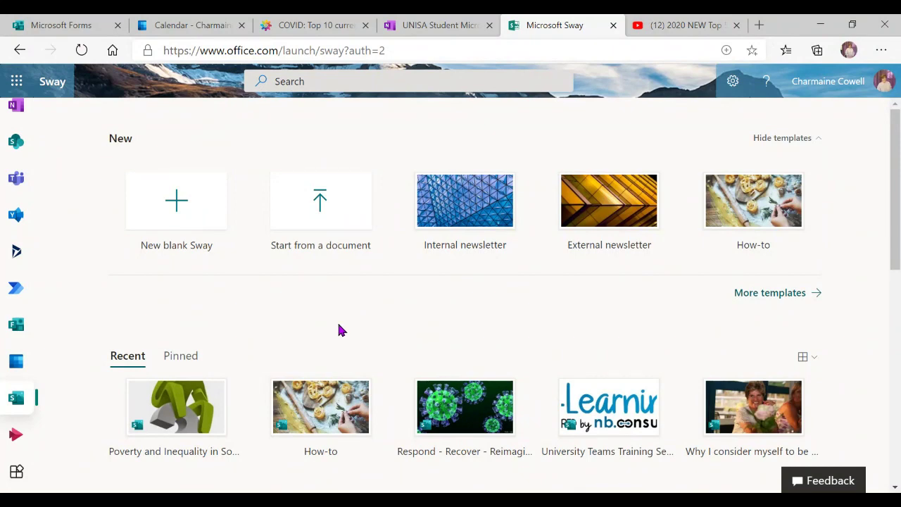
# Look through the list of Office apps and the recent Sways, with Sway selected as the app
pyautogui.scroll(-2, 74, 290)
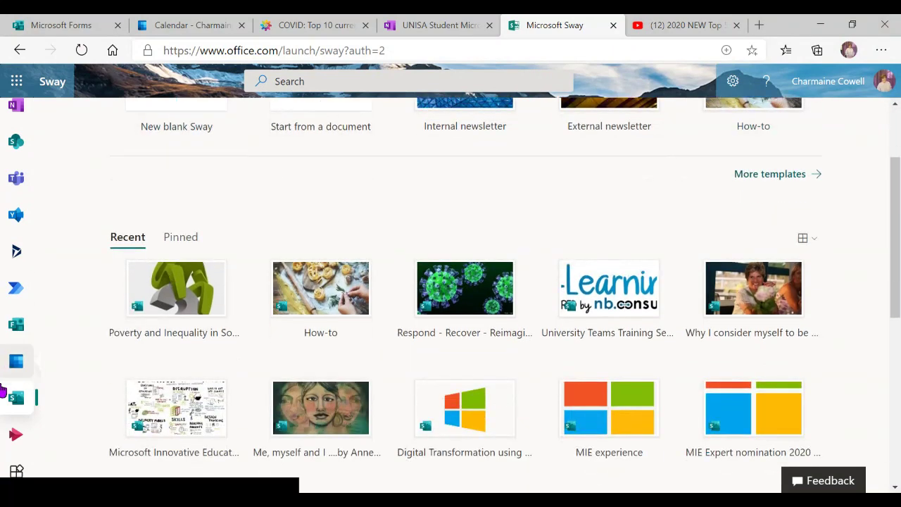
pyautogui.scroll(4, 18, 345)
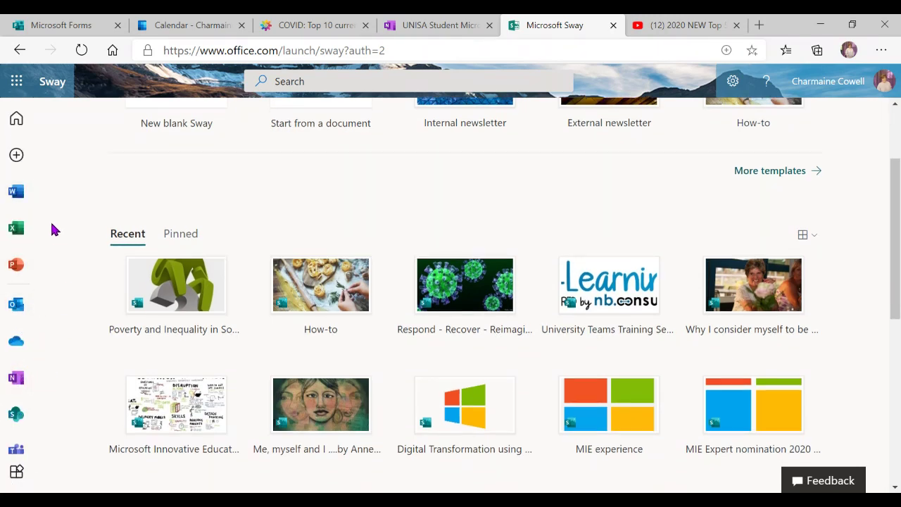
pyautogui.scroll(-2, 50, 232)
pyautogui.scroll(-4, 18, 302)
pyautogui.scroll(-1, 21, 344)
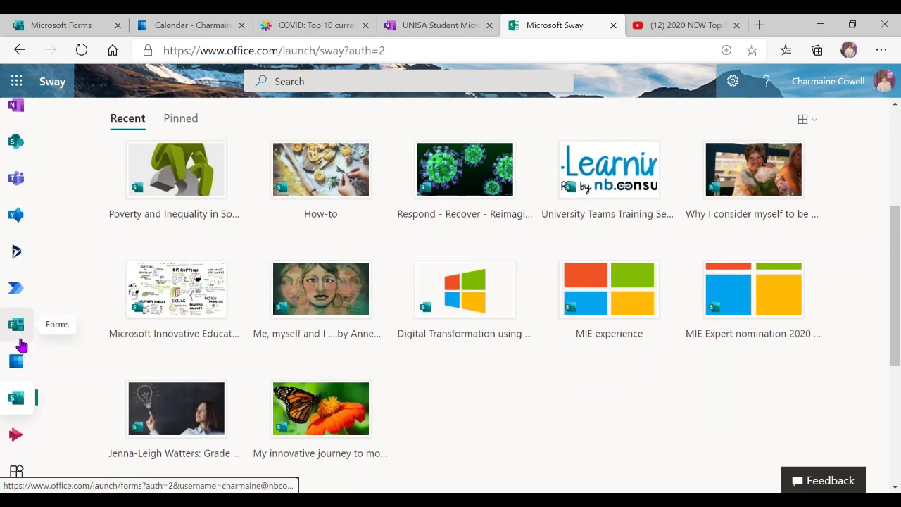
pyautogui.scroll(5, 21, 344)
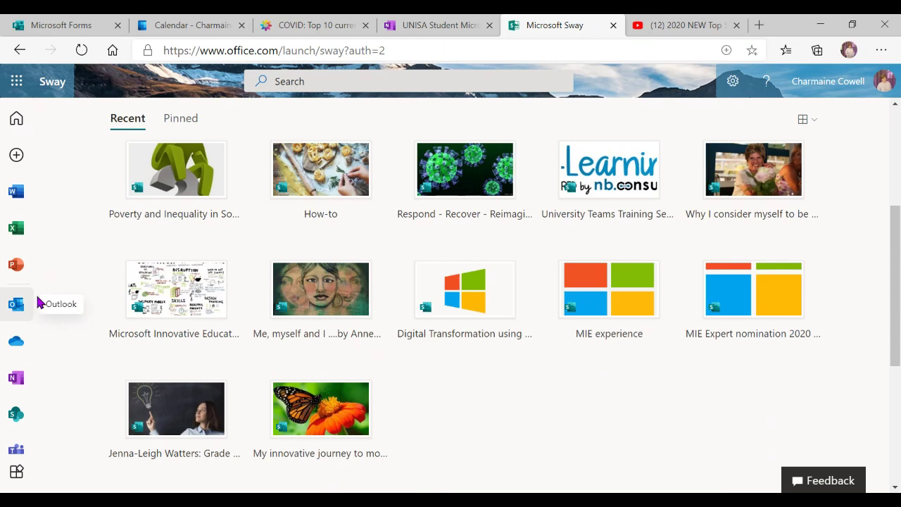
pyautogui.scroll(-3, 47, 223)
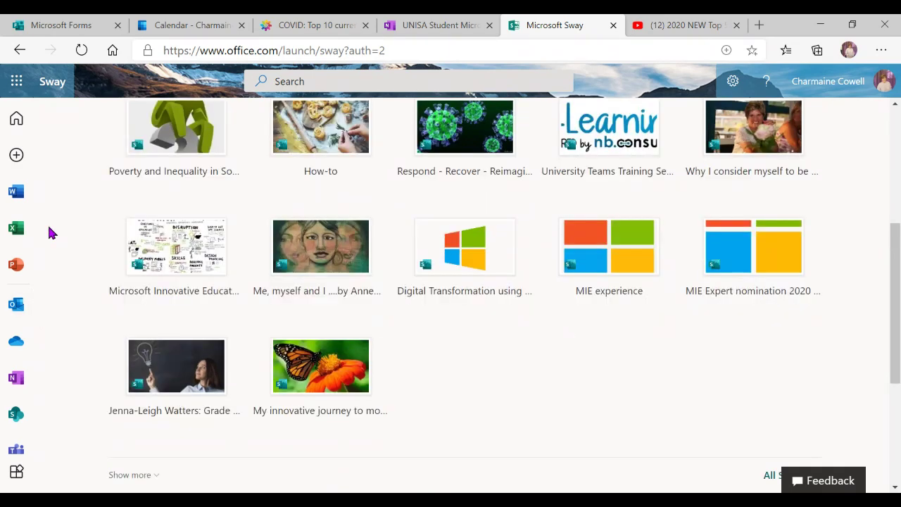
pyautogui.scroll(-3, 38, 227)
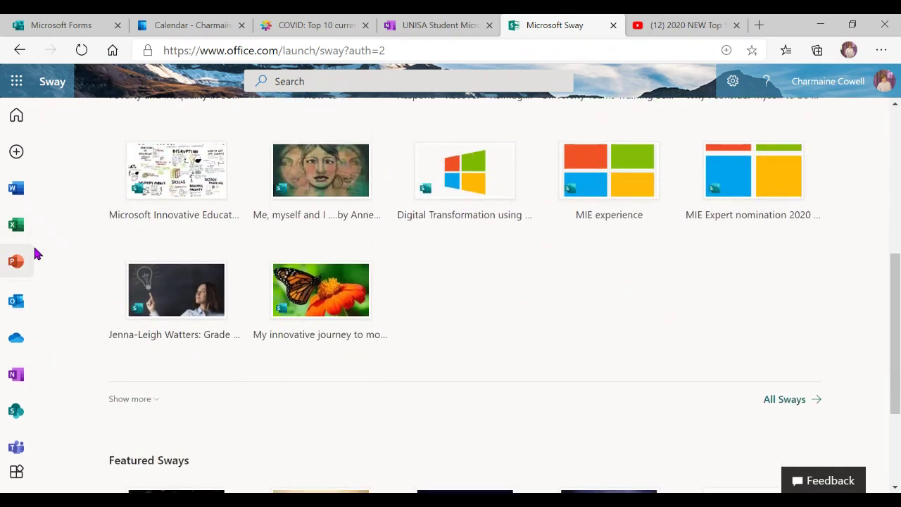
pyautogui.scroll(-2, 43, 251)
pyautogui.scroll(7, 42, 252)
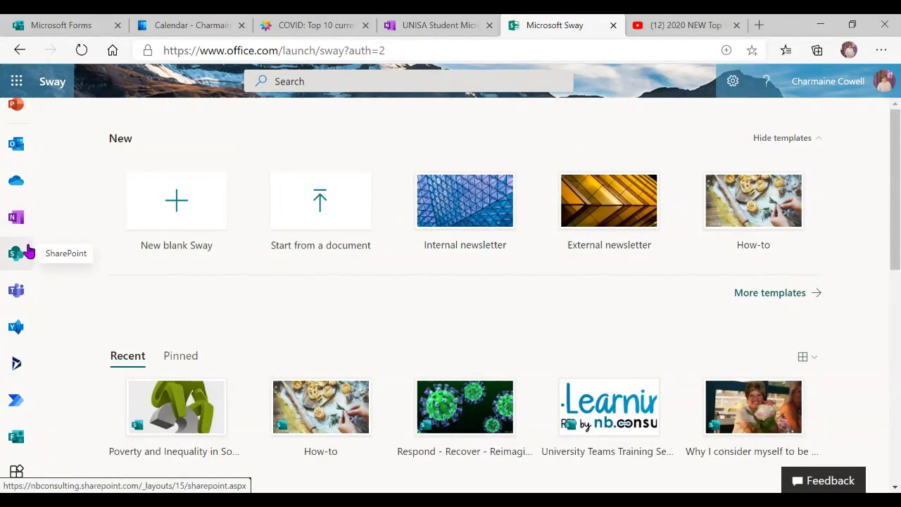
pyautogui.scroll(-1, 39, 333)
pyautogui.scroll(-2, 39, 332)
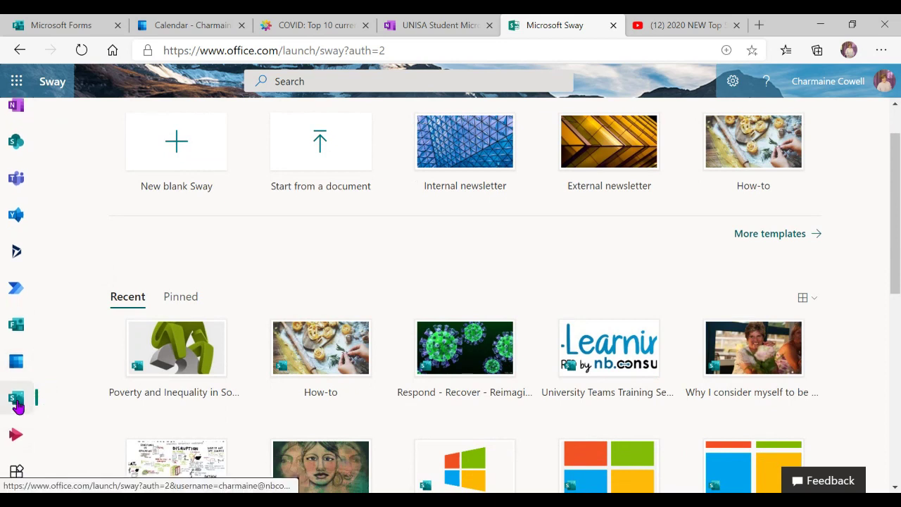
pyautogui.click(17, 403)
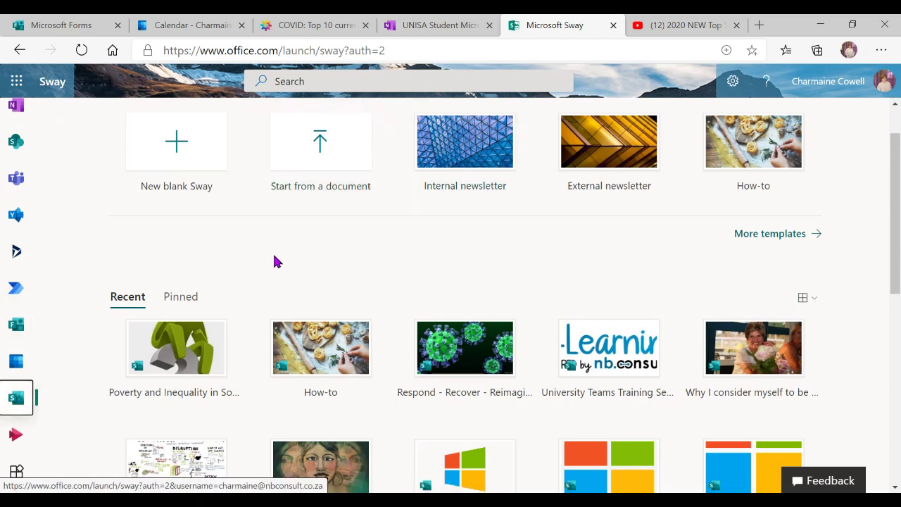
pyautogui.scroll(1, 276, 259)
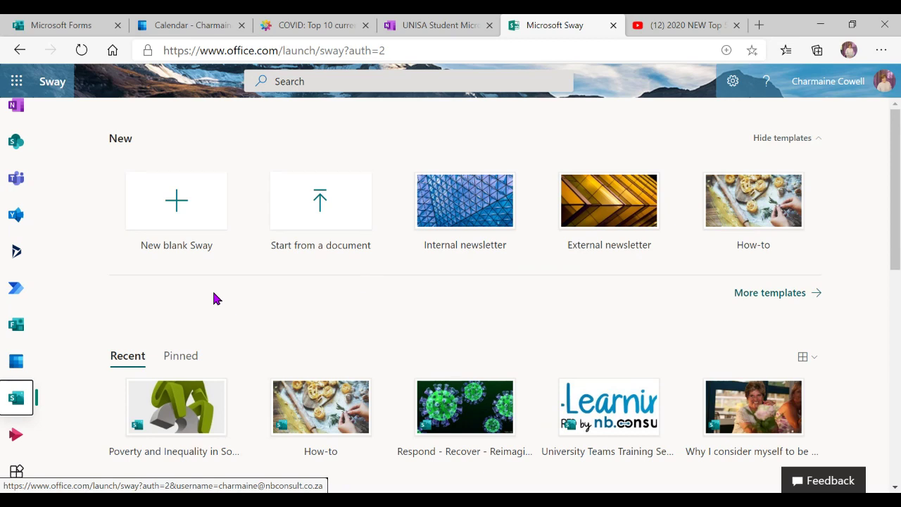
# Show the full list of Sway templates and start editing a new Sway based on the External newsletter template
pyautogui.click(780, 299)
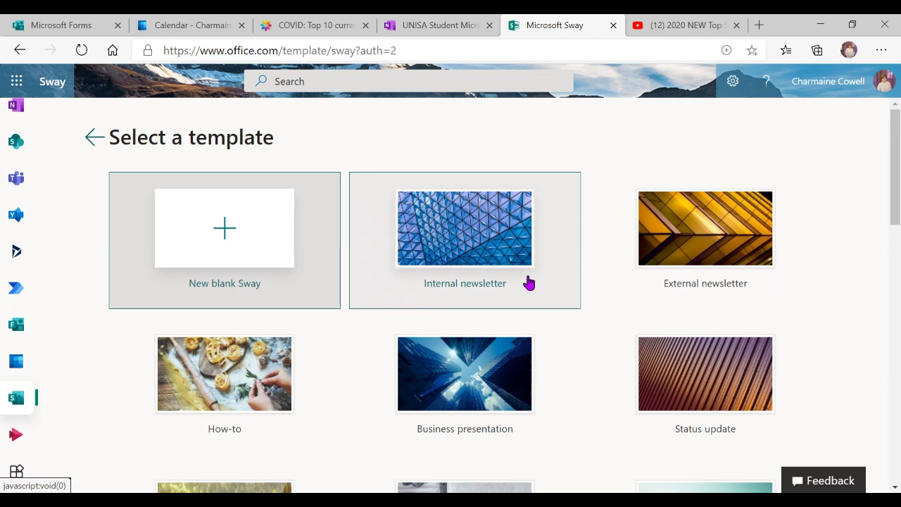
pyautogui.click(699, 249)
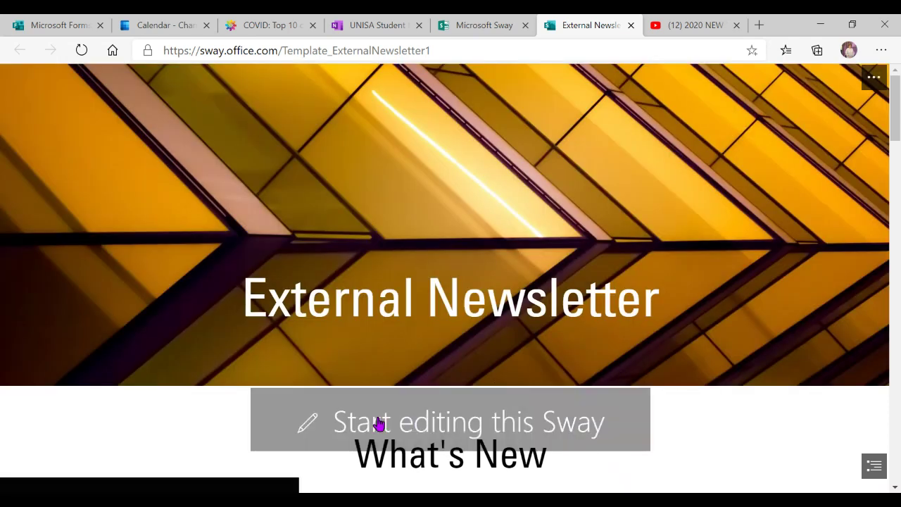
pyautogui.click(381, 420)
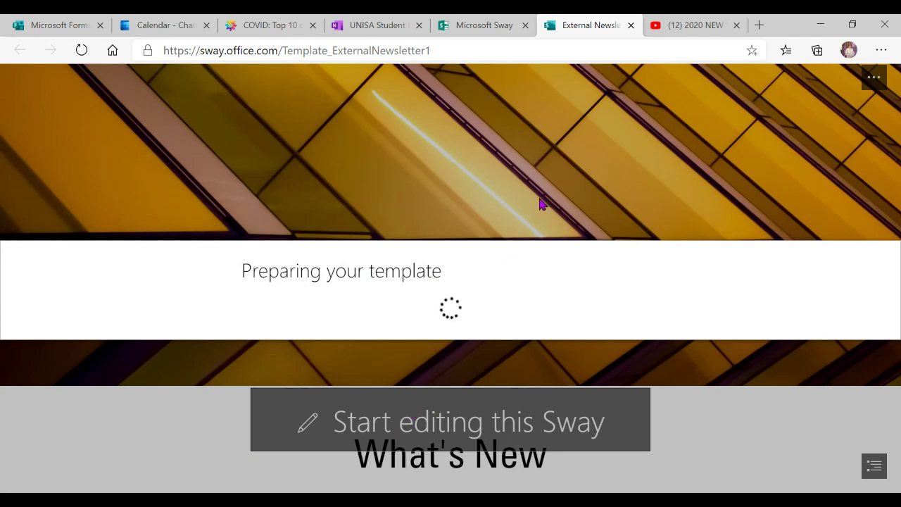
# Return to the template list, browse the other available templates and go back to the Sway start page
pyautogui.click(489, 26)
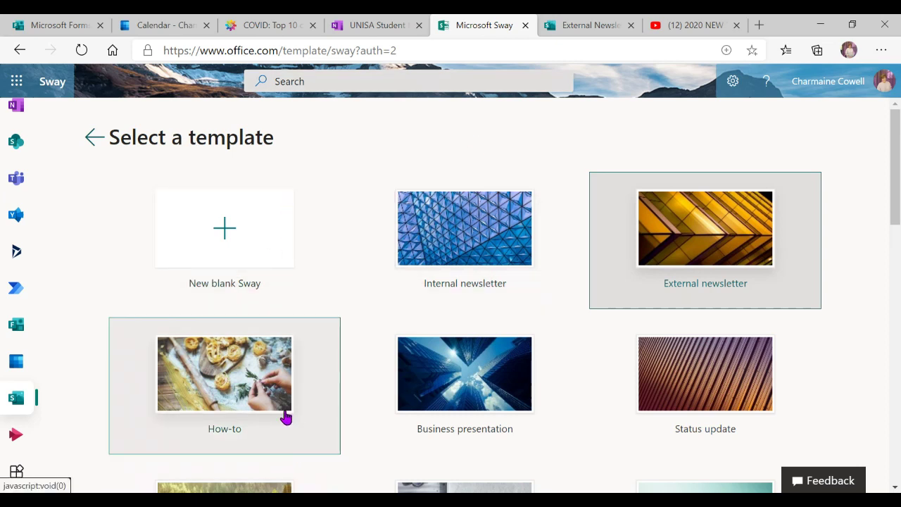
pyautogui.scroll(-1, 324, 417)
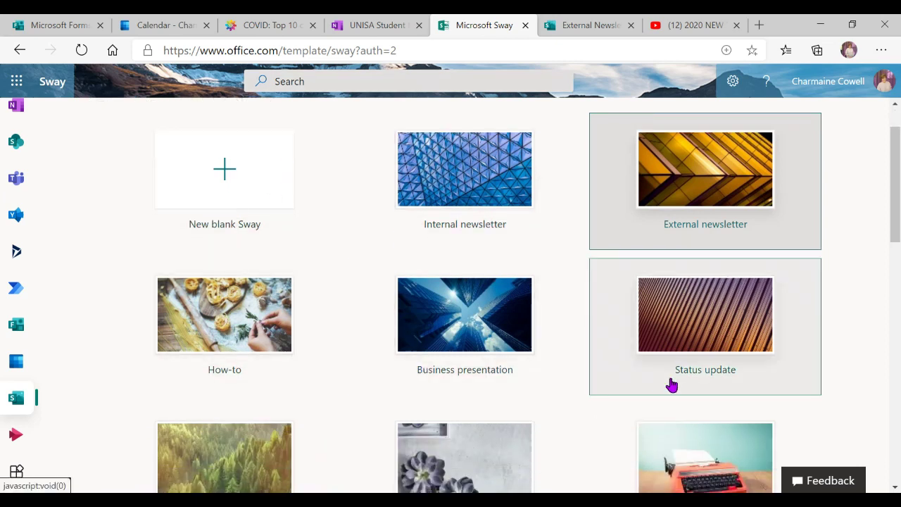
pyautogui.scroll(-1, 674, 385)
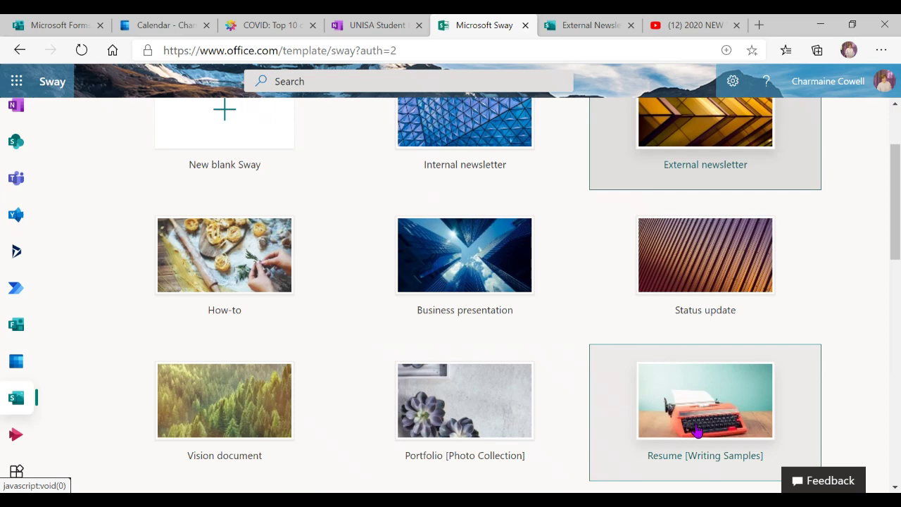
pyautogui.scroll(-4, 696, 435)
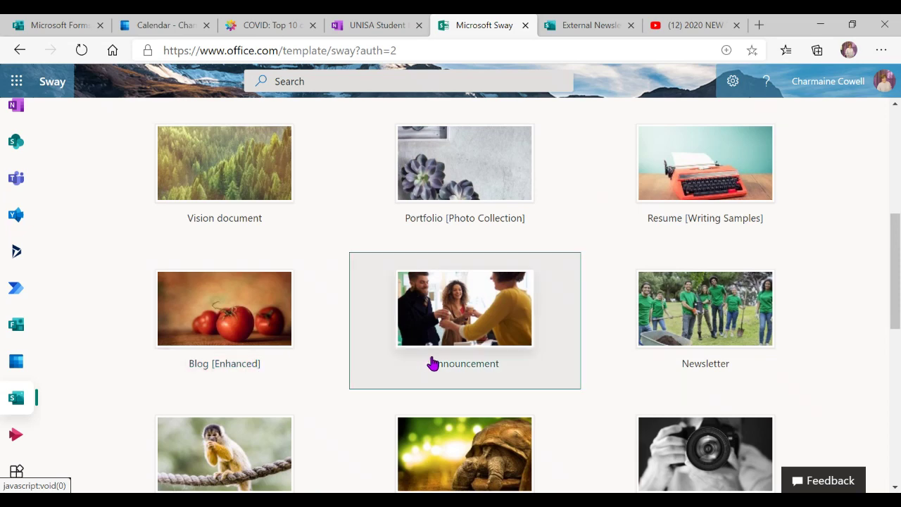
pyautogui.scroll(-5, 632, 364)
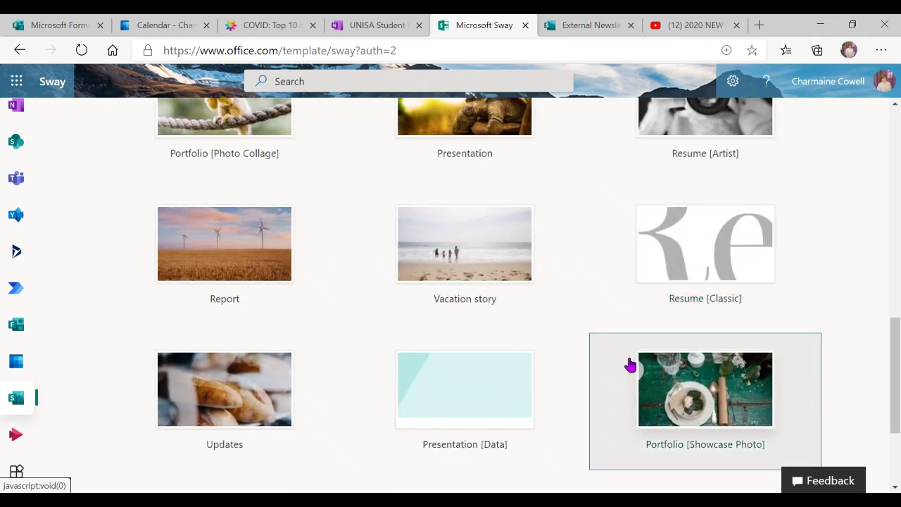
pyautogui.scroll(1, 627, 365)
pyautogui.scroll(10, 628, 365)
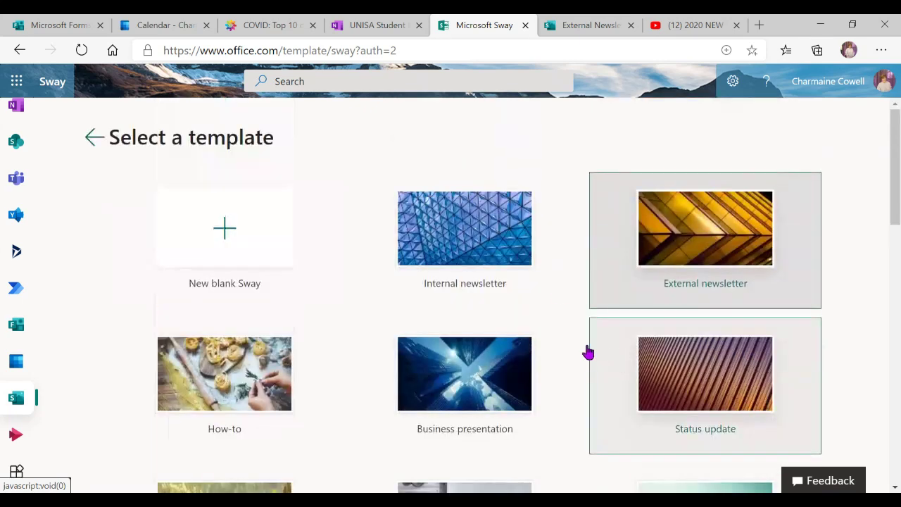
pyautogui.click(94, 139)
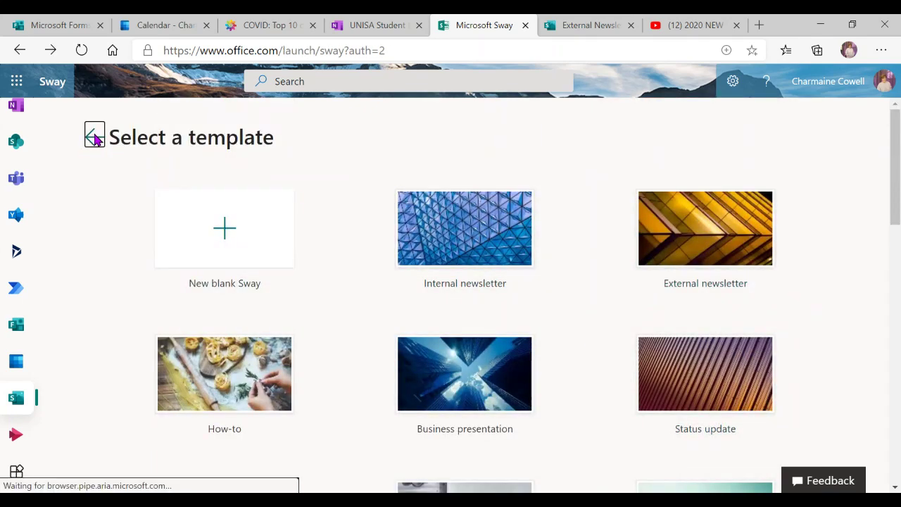
# Open the recent Sway about poverty and inequality for viewing
pyautogui.scroll(-2, 309, 316)
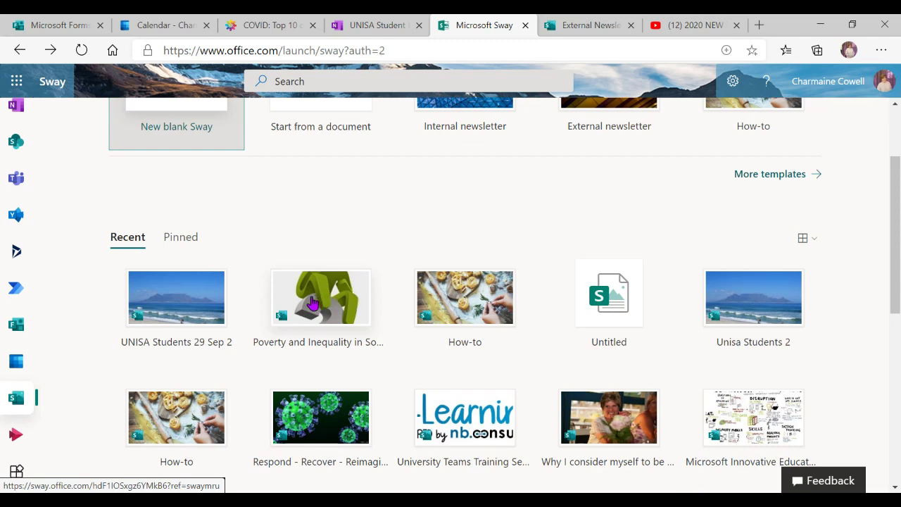
pyautogui.click(313, 301)
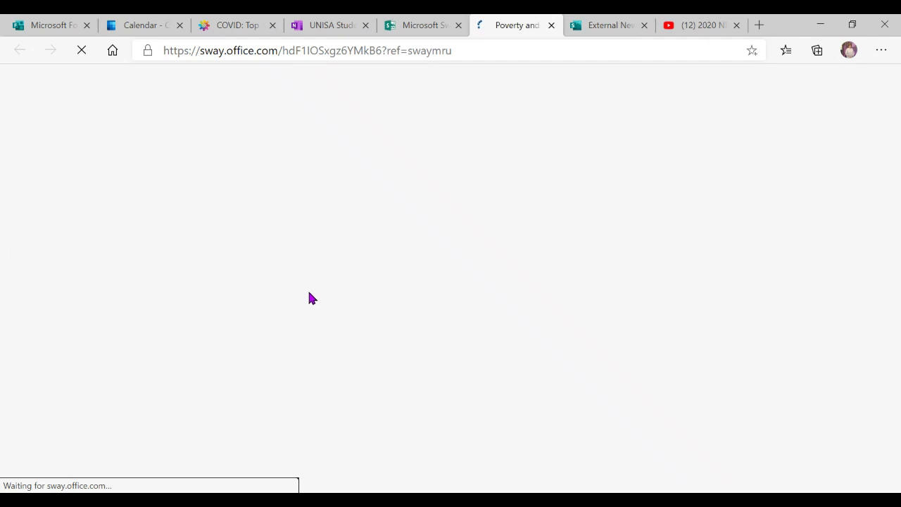
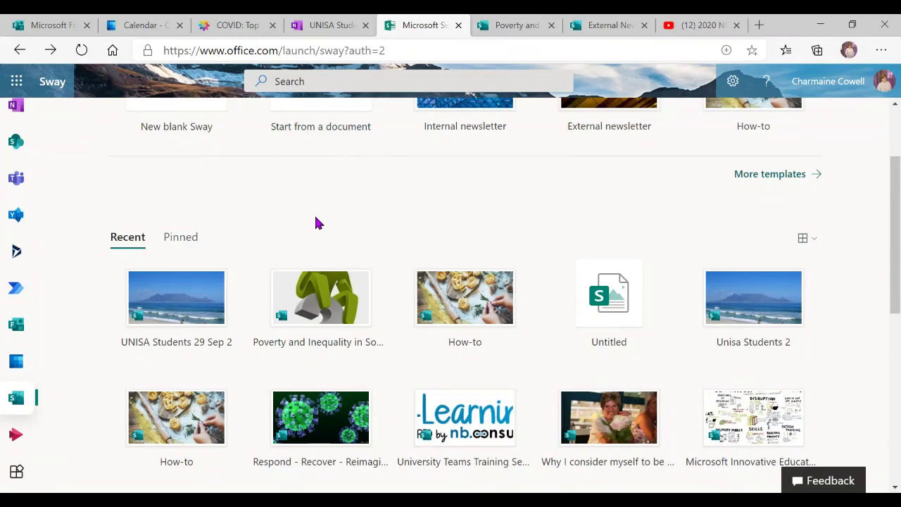
# Create a new blank Sway from the Sway start page and title it "UNISA Course 2 30 Sep"
pyautogui.scroll(1, 296, 215)
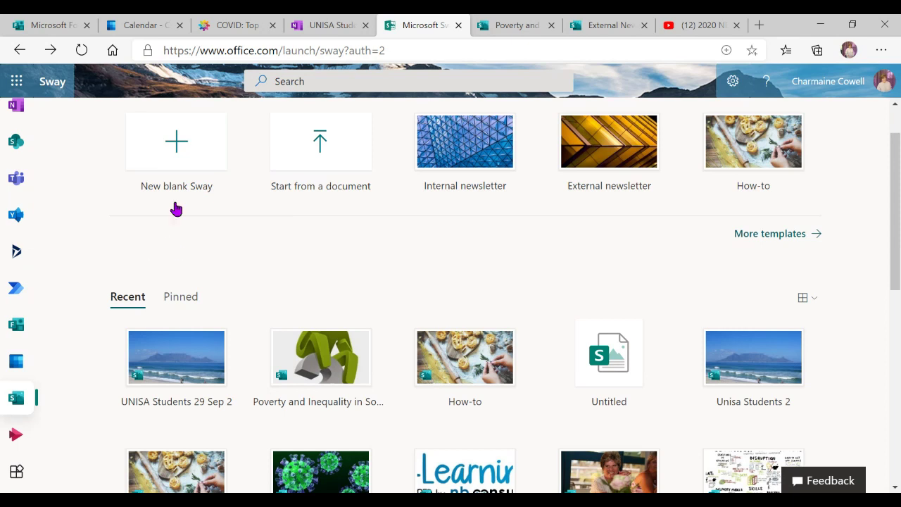
pyautogui.click(176, 148)
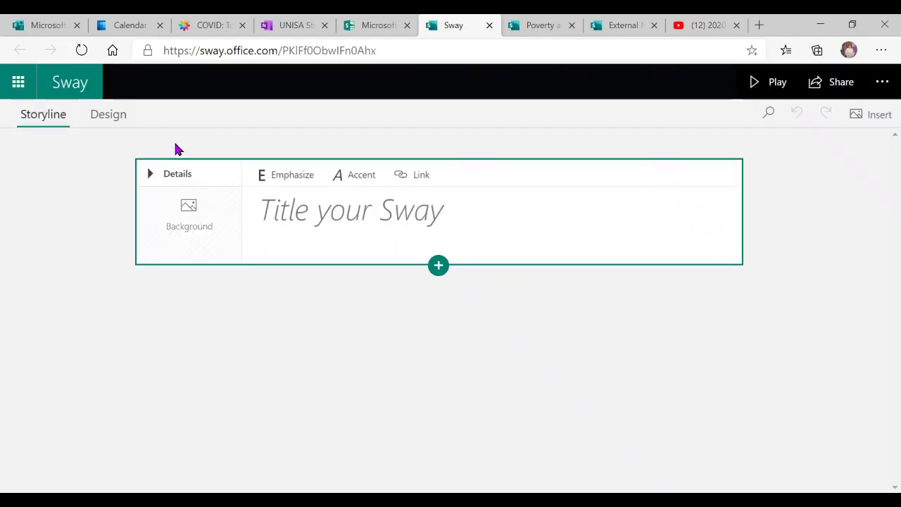
pyautogui.click(262, 215)
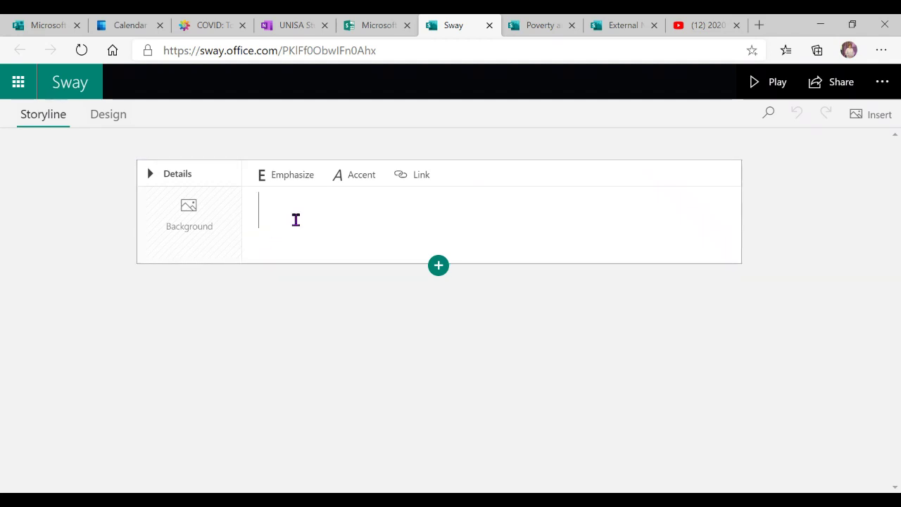
pyautogui.write('UNISA Cour')
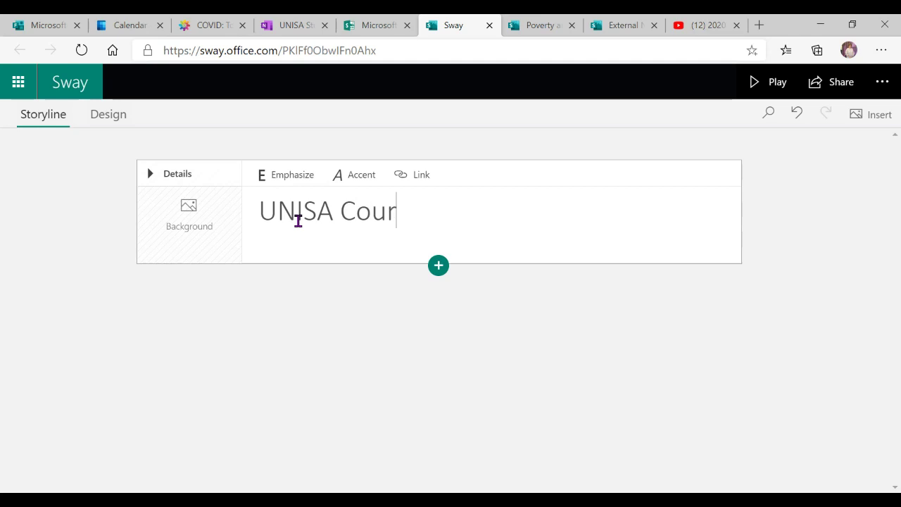
pyautogui.write('se 2 30 See')
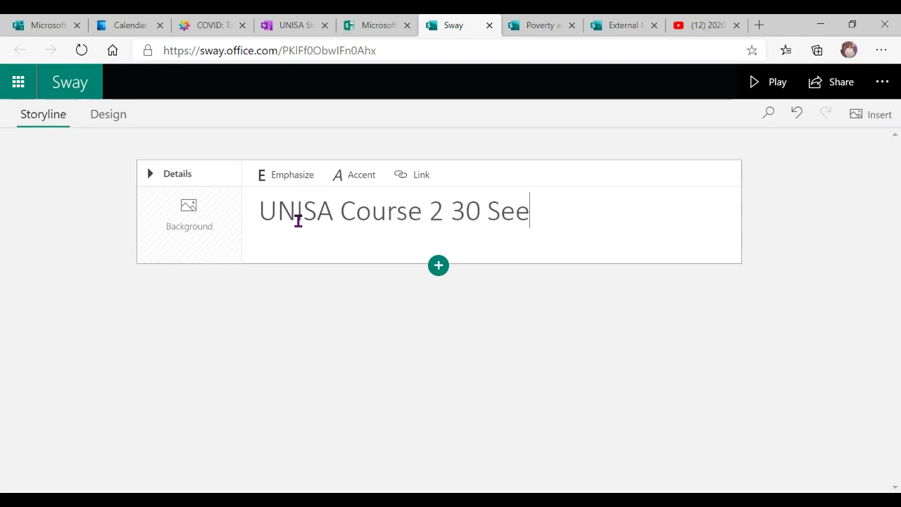
pyautogui.press('BackSpace')
pyautogui.write('p')
# Apply both Emphasize and Accent formatting to the whole Sway title
pyautogui.moveTo(545, 203); pyautogui.dragTo(254, 209)
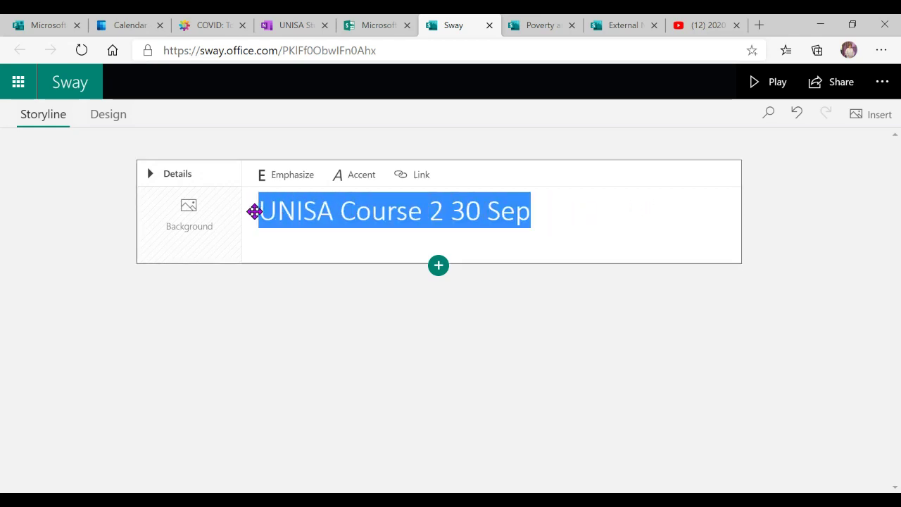
pyautogui.click(351, 177)
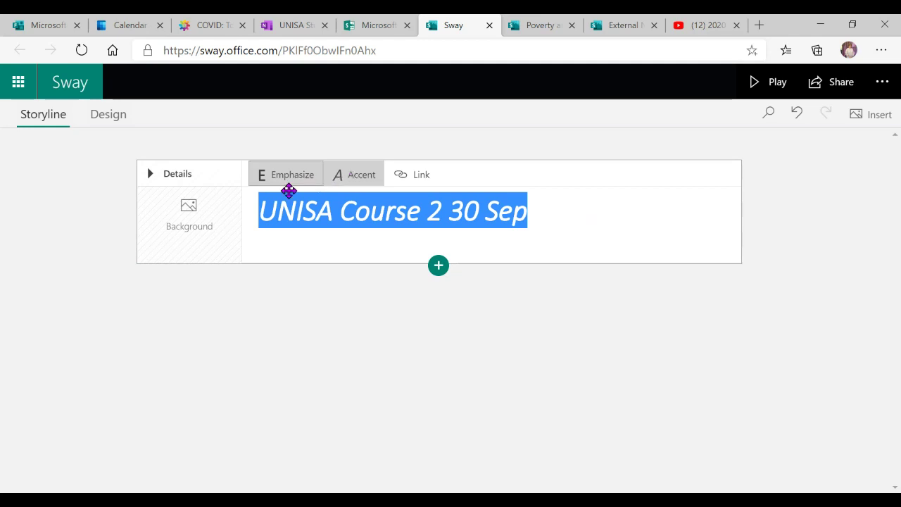
pyautogui.click(339, 352)
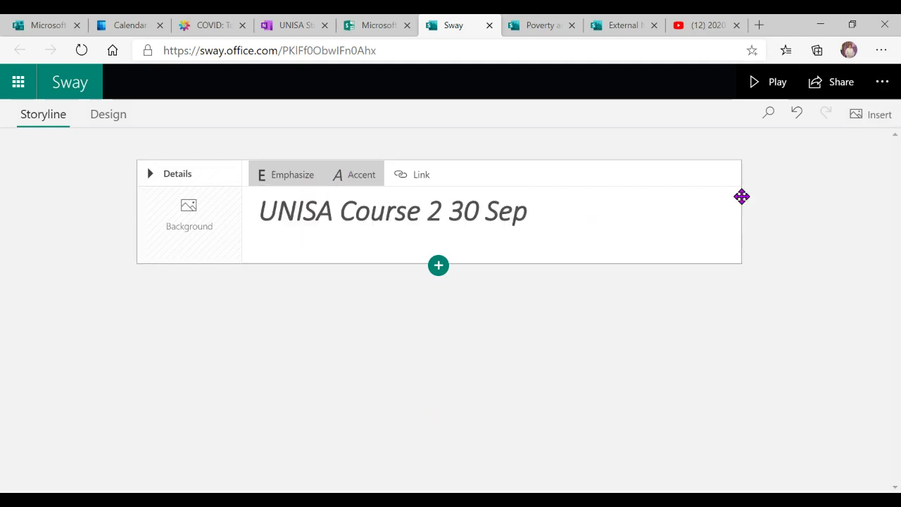
# Search the suggested sources for "Table Mountain" and add the 1920 x 1256 beach image as the title card's background
pyautogui.click(173, 219)
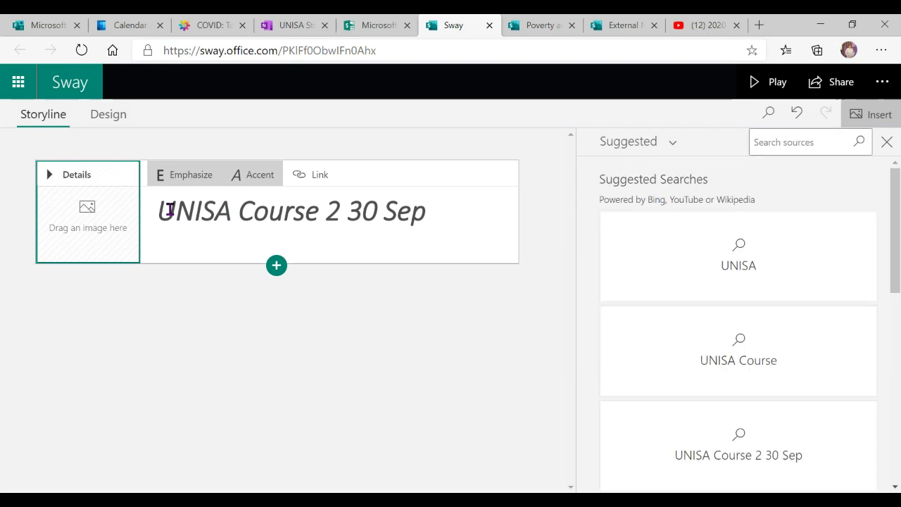
pyautogui.click(681, 150)
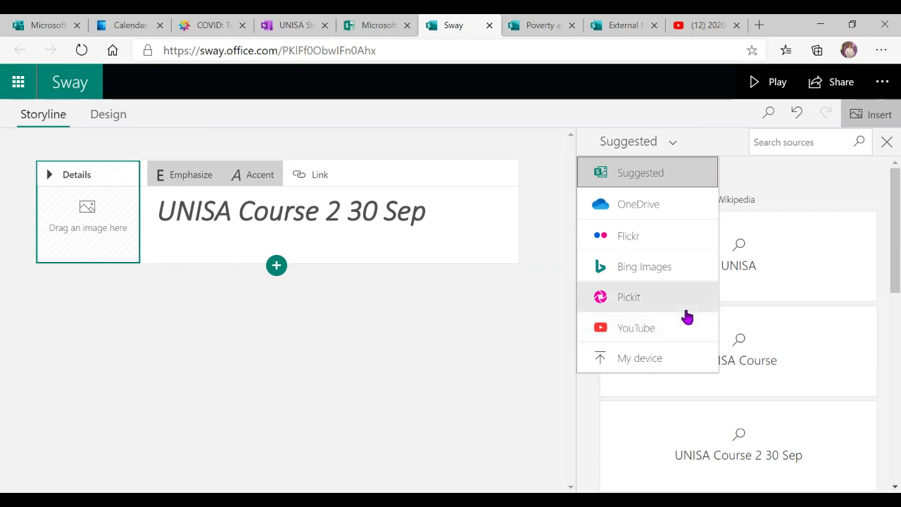
pyautogui.click(783, 141)
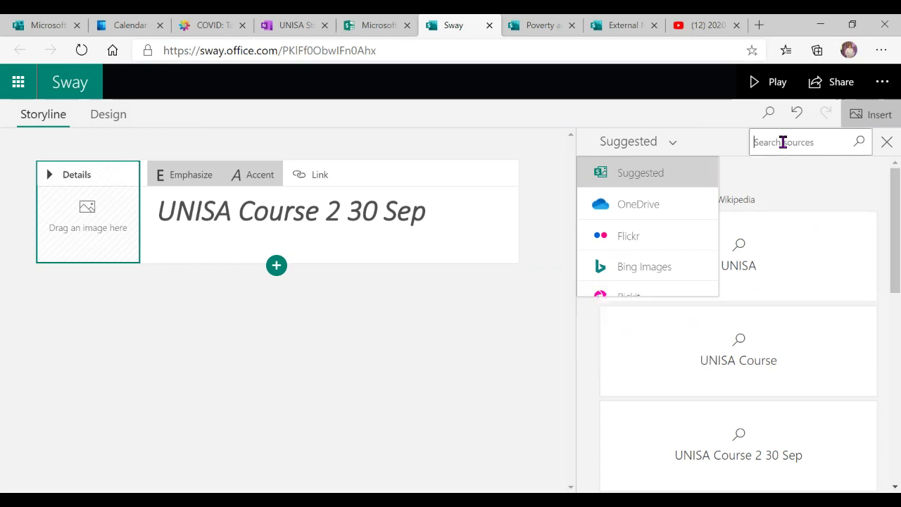
pyautogui.write('Table Mountain')
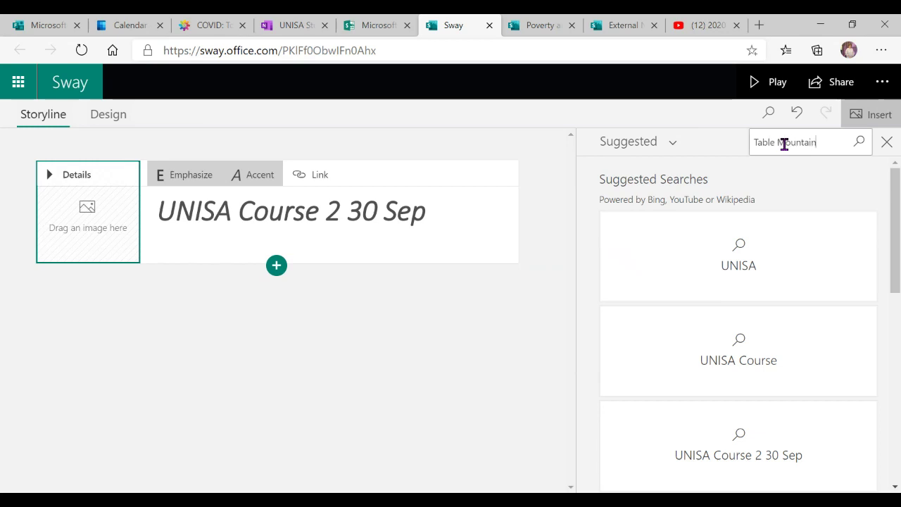
pyautogui.press('Return')
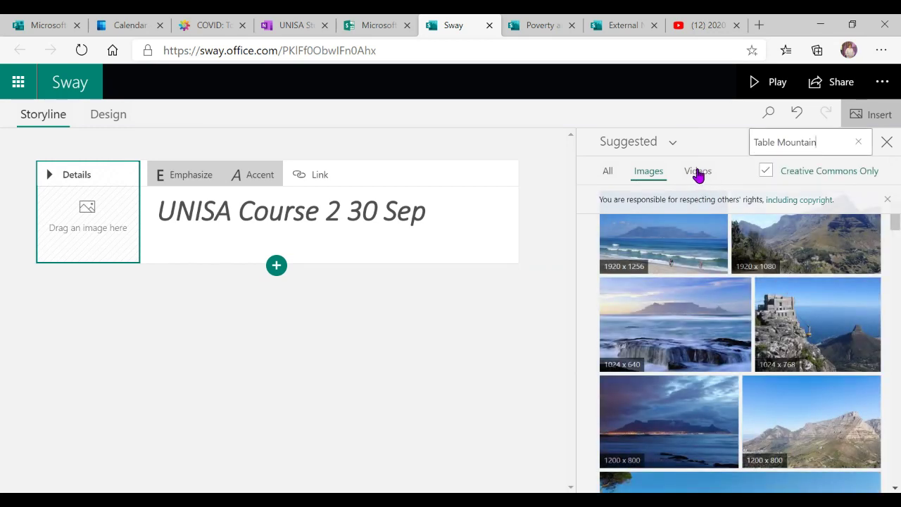
pyautogui.click(669, 250)
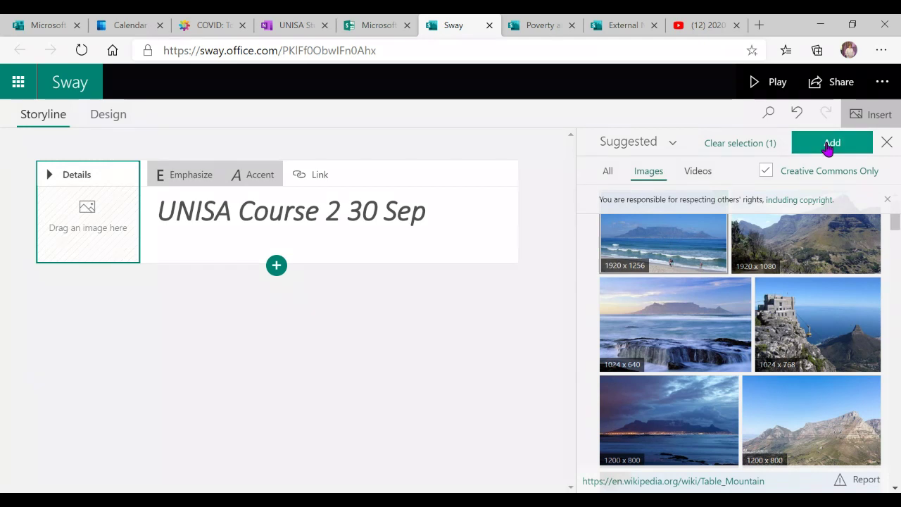
pyautogui.click(828, 142)
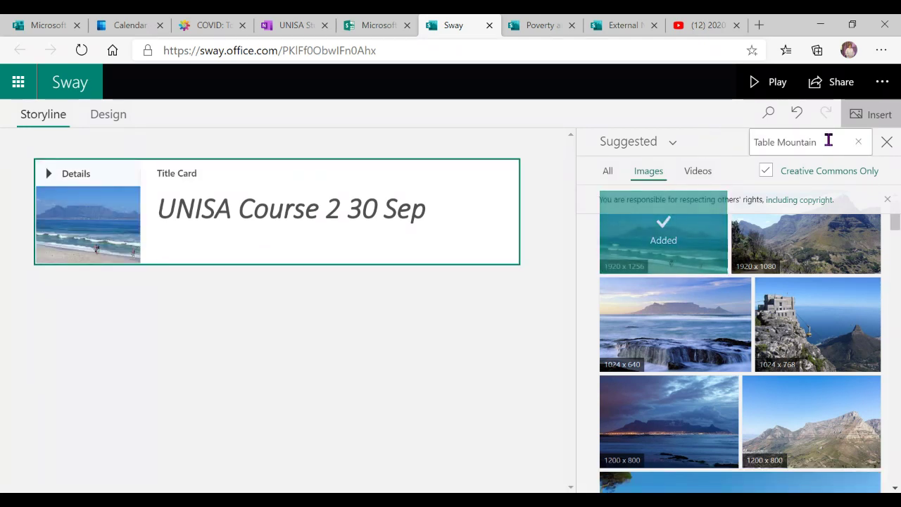
pyautogui.click(887, 144)
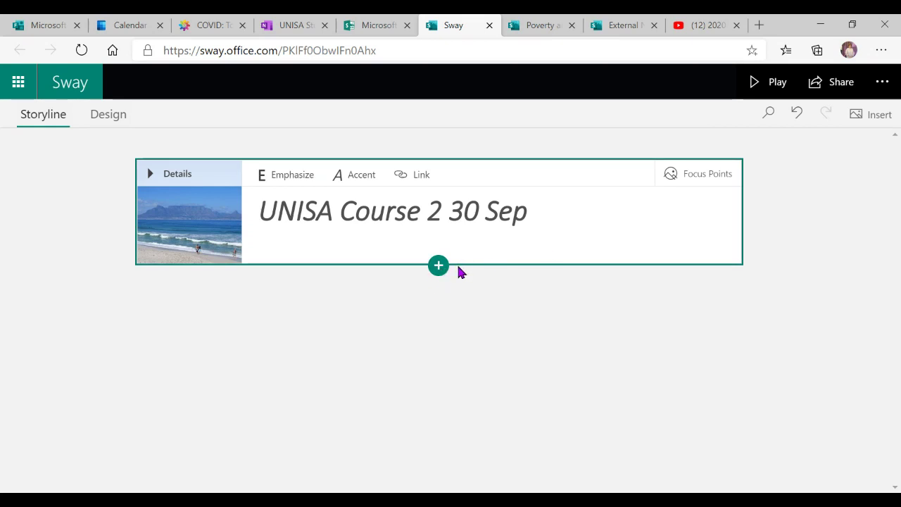
# Mark the entire title background image as important in its Focus Points settings
pyautogui.click(702, 179)
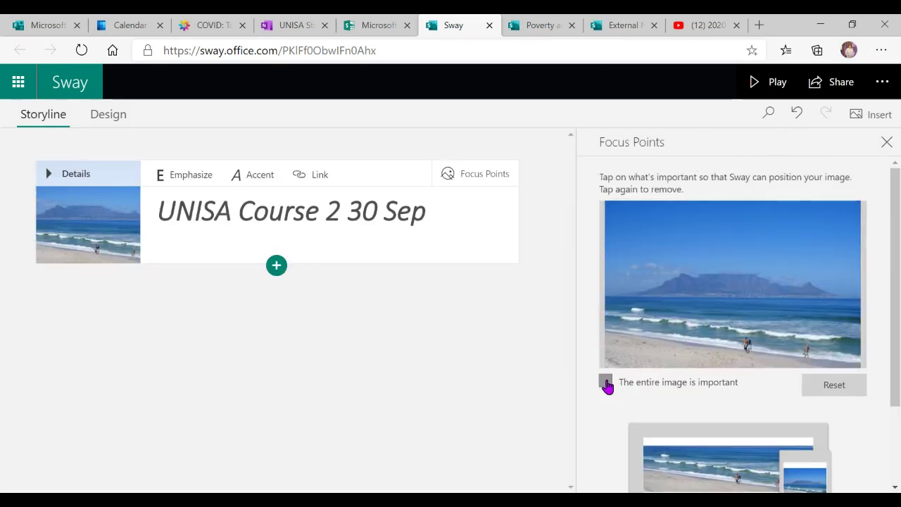
pyautogui.click(605, 383)
pyautogui.scroll(-3, 712, 346)
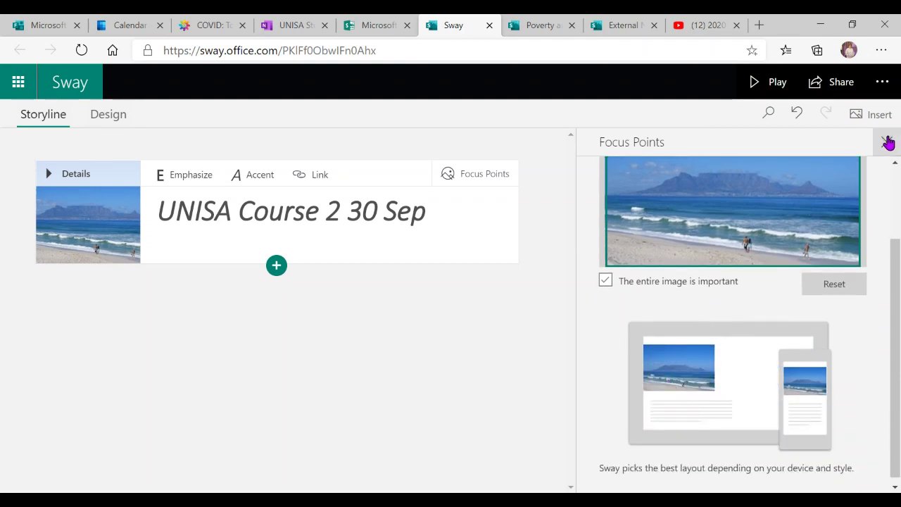
pyautogui.click(886, 142)
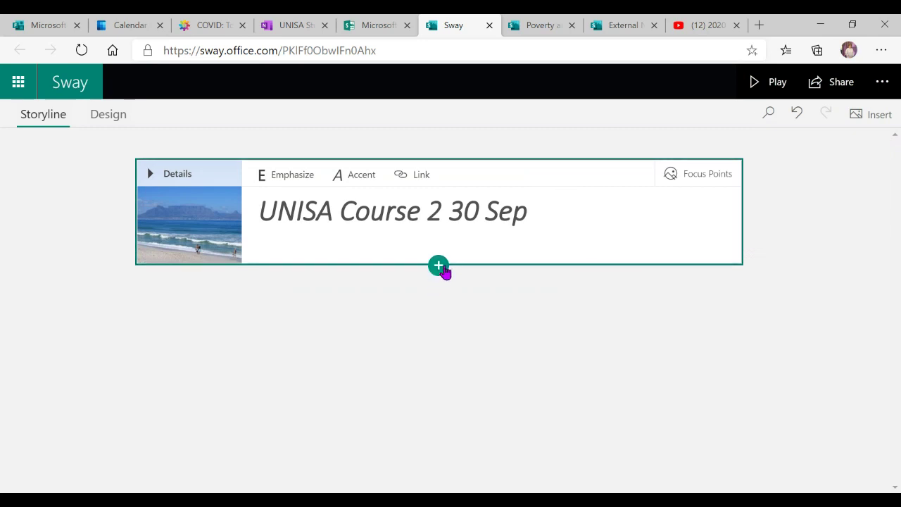
# Look through the text and media card types and insert an Embed card below the title card
pyautogui.click(438, 266)
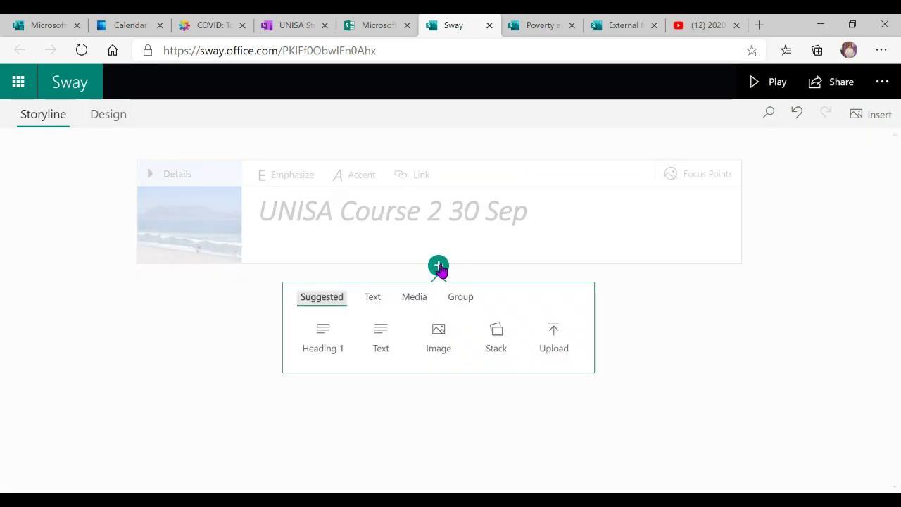
pyautogui.click(369, 304)
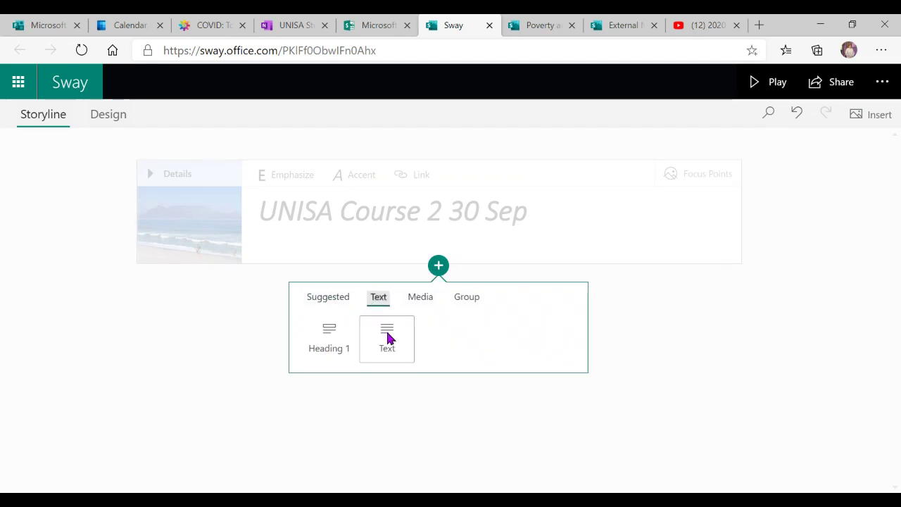
pyautogui.click(422, 304)
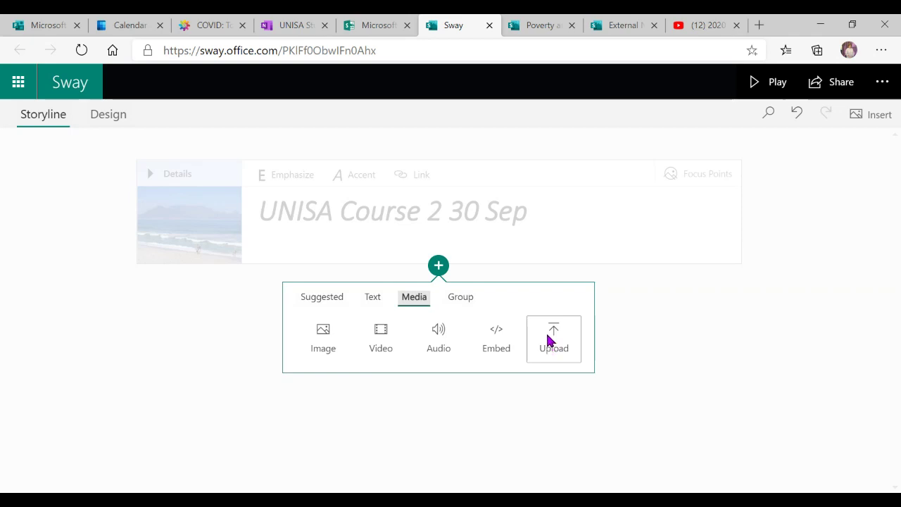
pyautogui.click(493, 346)
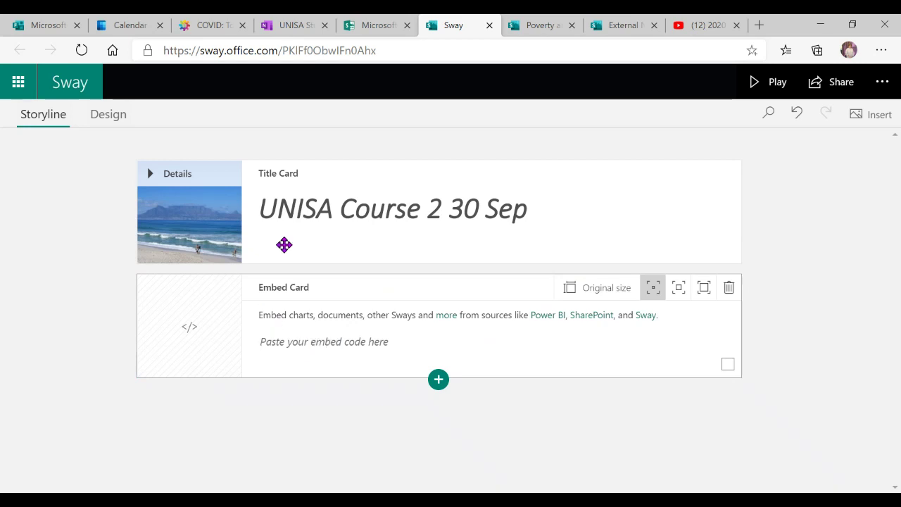
# Switch to the YouTube video "2020 NEW Top 5 Just For Laughs Gags - September 2020 (IMPRESSIVE!)" and copy its embed code
pyautogui.click(704, 26)
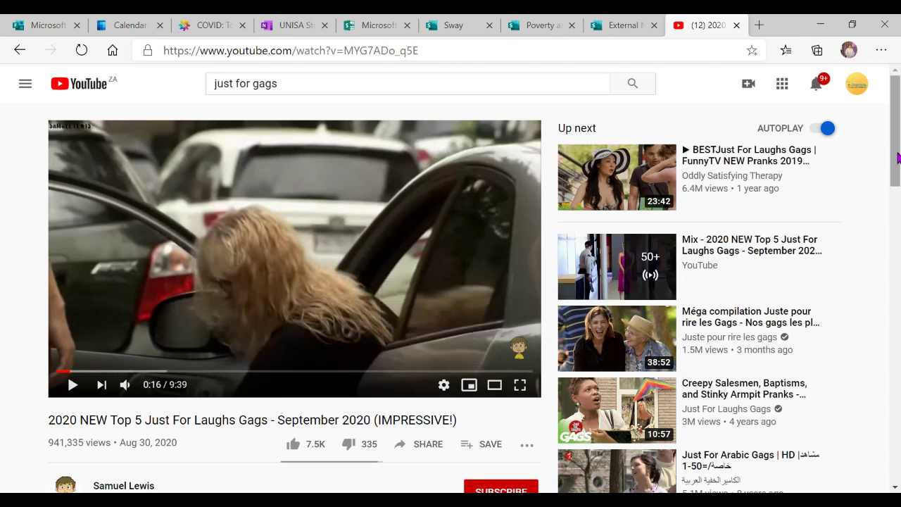
pyautogui.moveTo(898, 158); pyautogui.dragTo(900, 160)
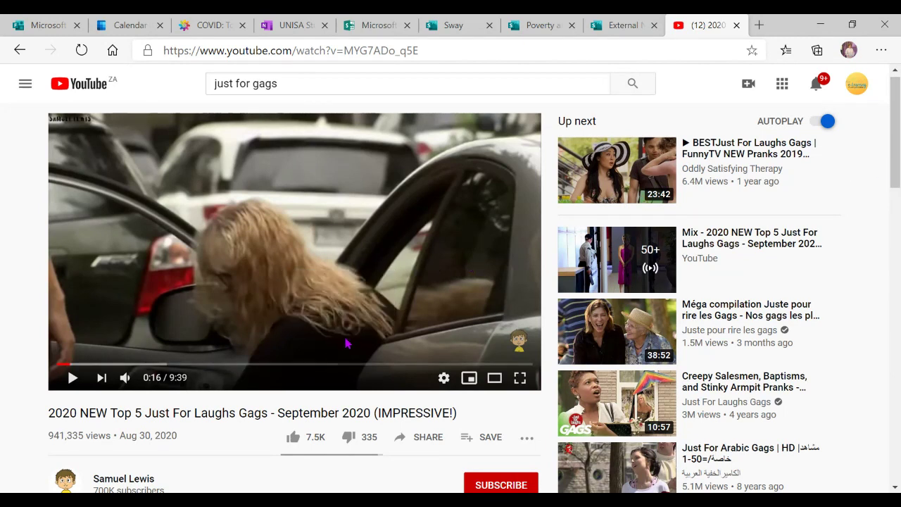
pyautogui.click(428, 44)
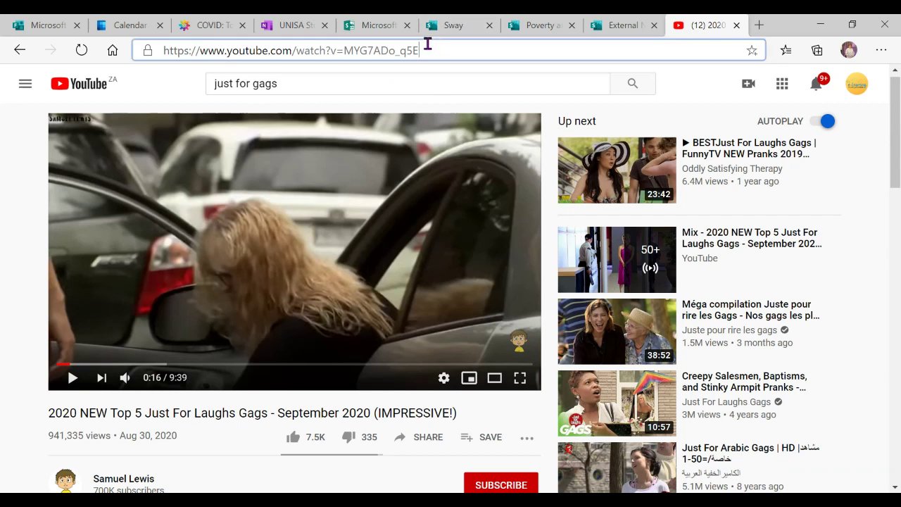
pyautogui.moveTo(428, 43); pyautogui.dragTo(248, 48)
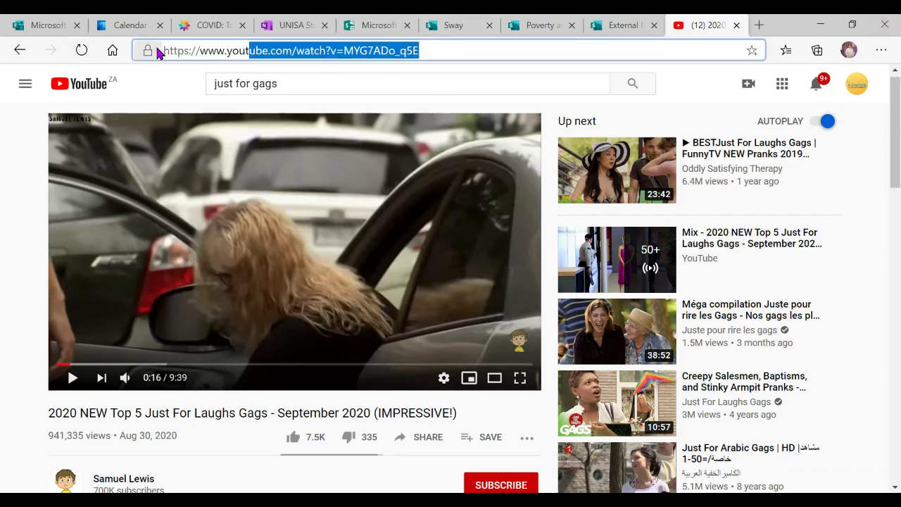
pyautogui.moveTo(166, 48); pyautogui.dragTo(434, 45)
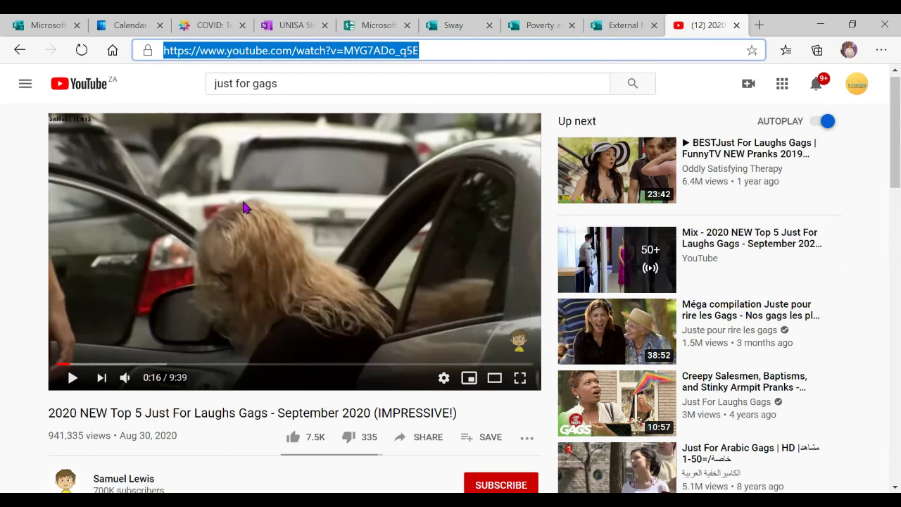
pyautogui.rightClick(287, 219)
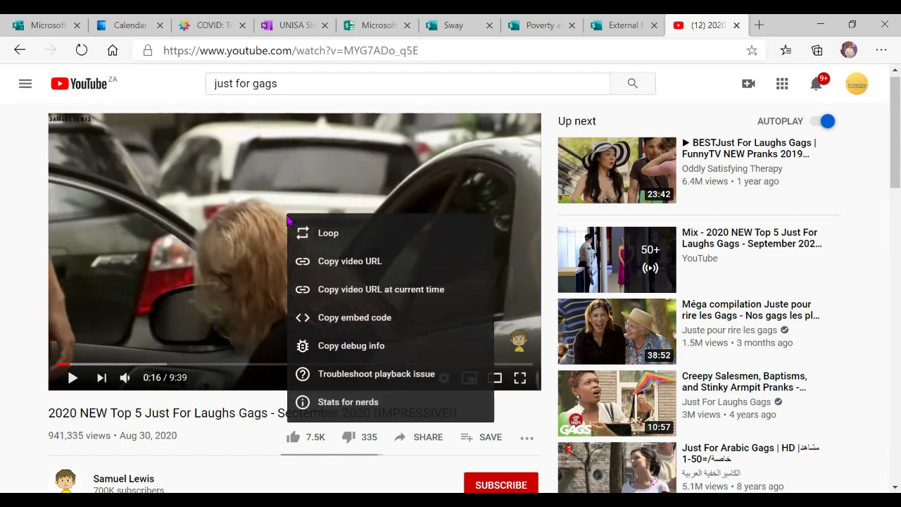
pyautogui.click(337, 322)
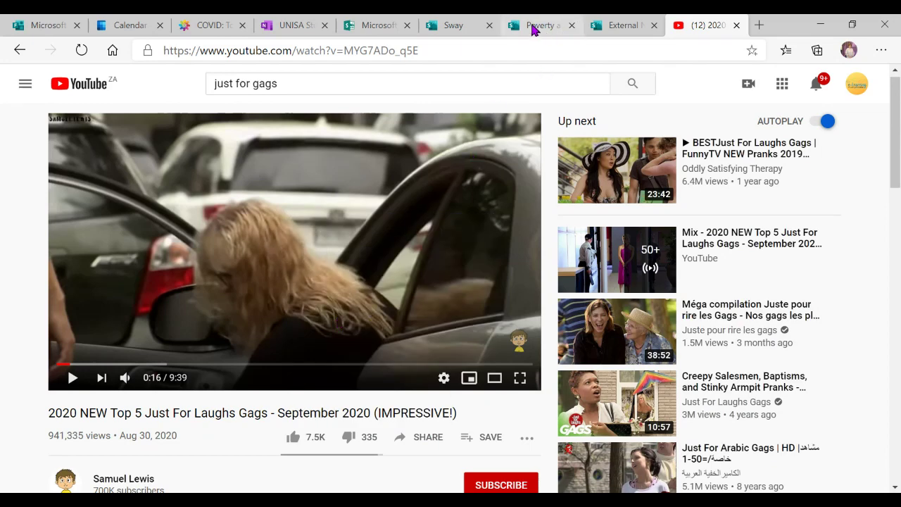
# Return to the Sway, paste the video's embed code into the Embed card and give the card the strongest emphasis level
pyautogui.click(459, 25)
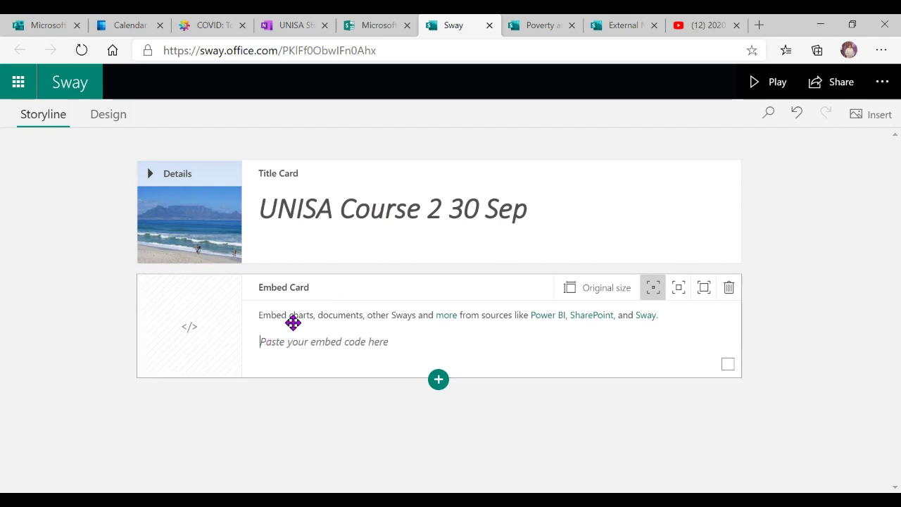
pyautogui.hotkey('ctrl', 'v')
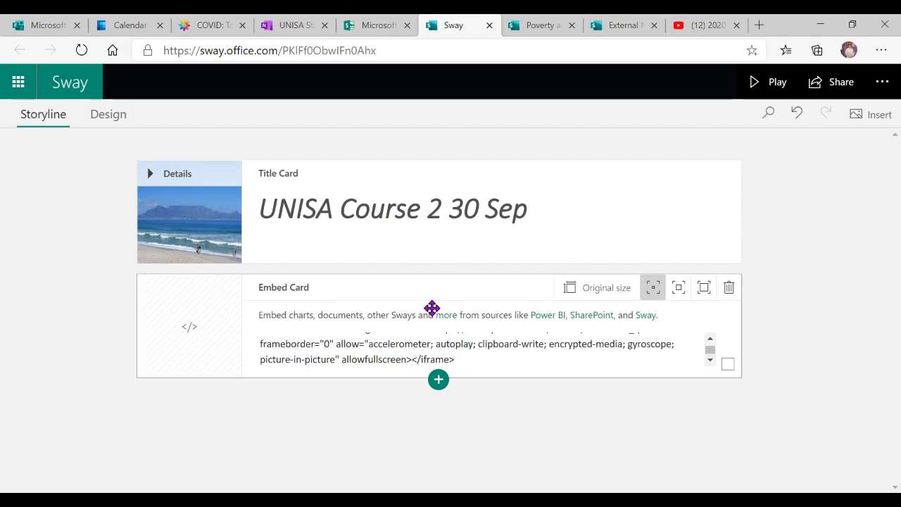
pyautogui.click(703, 287)
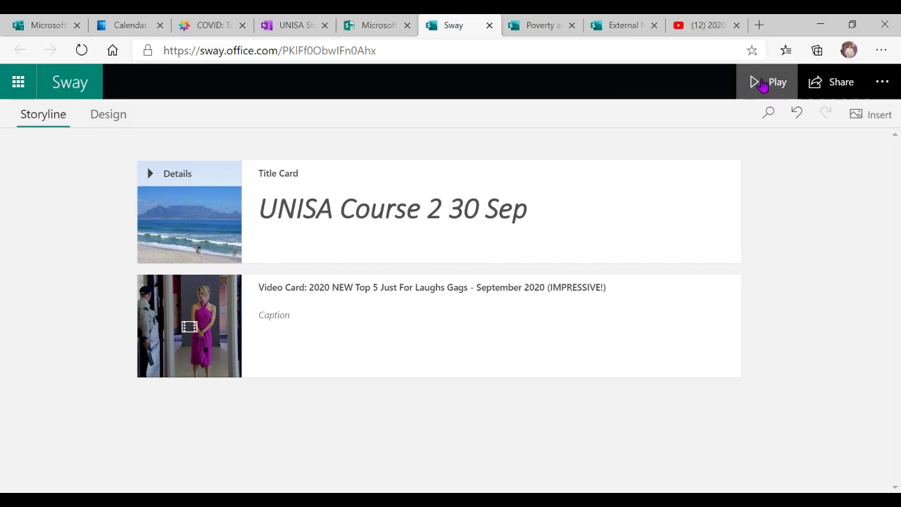
# Play the Sway to preview the title and the embedded video, and return to the storyline
pyautogui.click(762, 83)
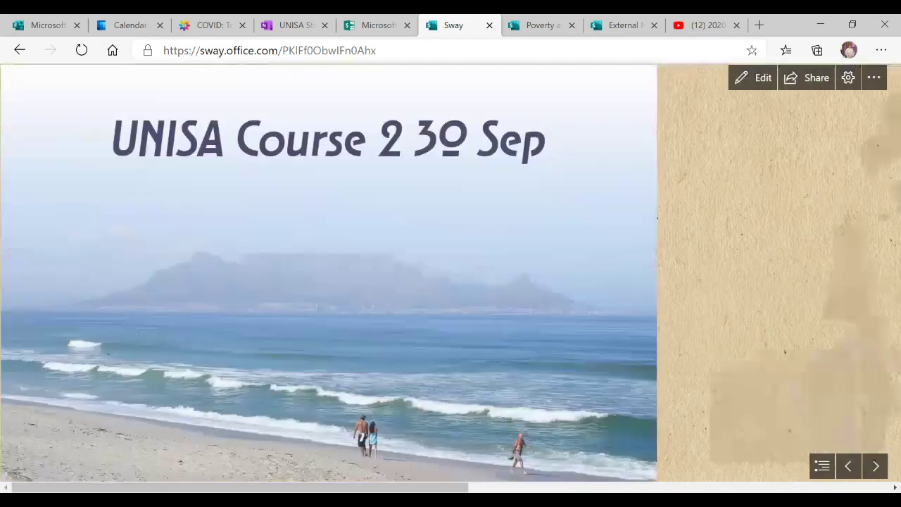
pyautogui.scroll(-5, 450, 274)
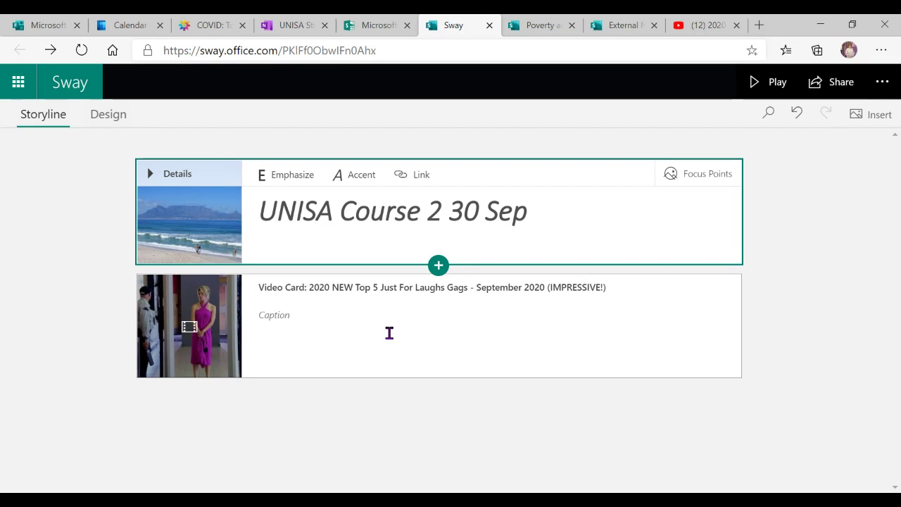
# Insert a Stack group below the video card and give it the strongest emphasis level
pyautogui.click(464, 329)
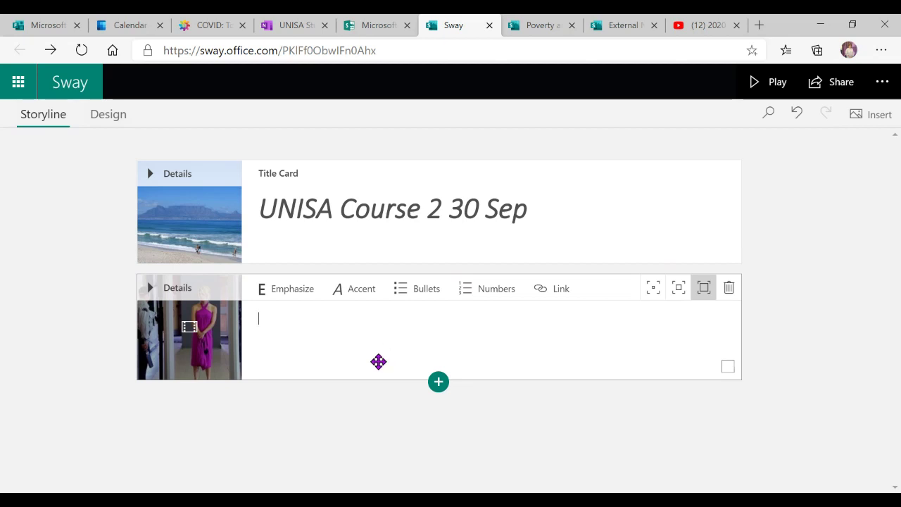
pyautogui.click(438, 383)
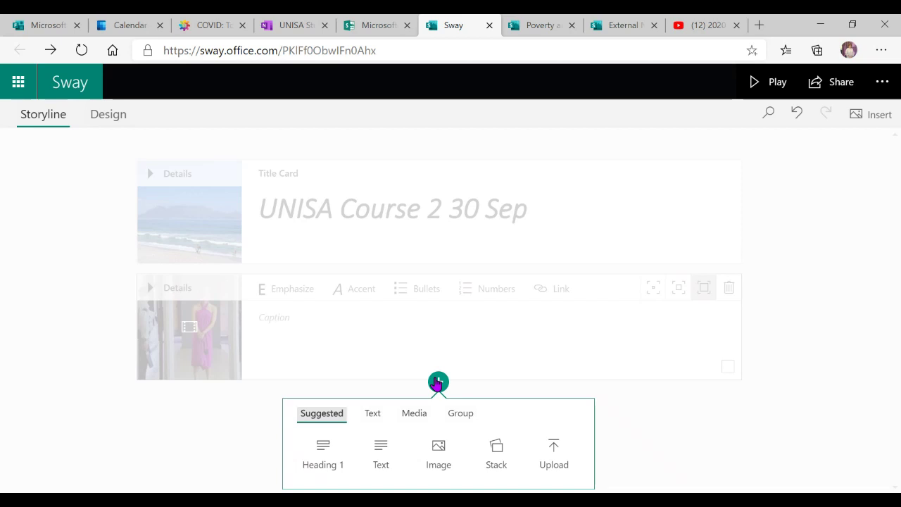
pyautogui.click(500, 453)
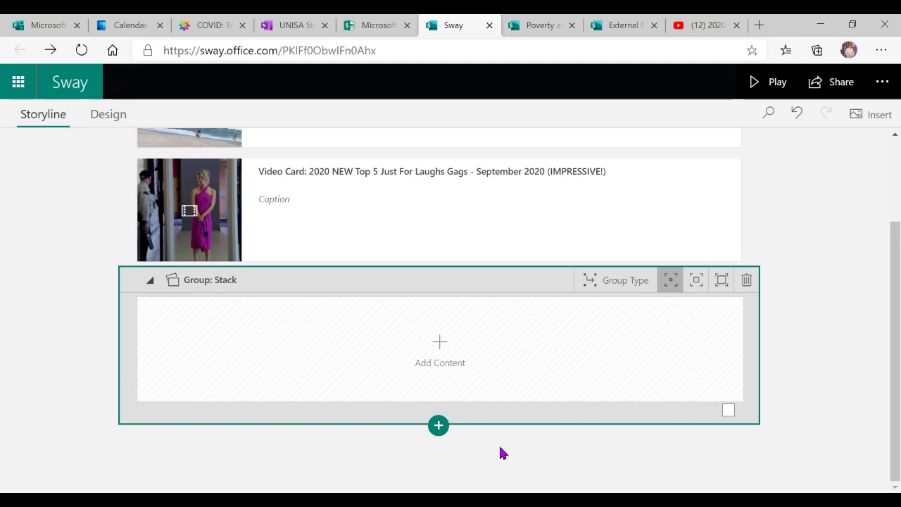
pyautogui.click(719, 281)
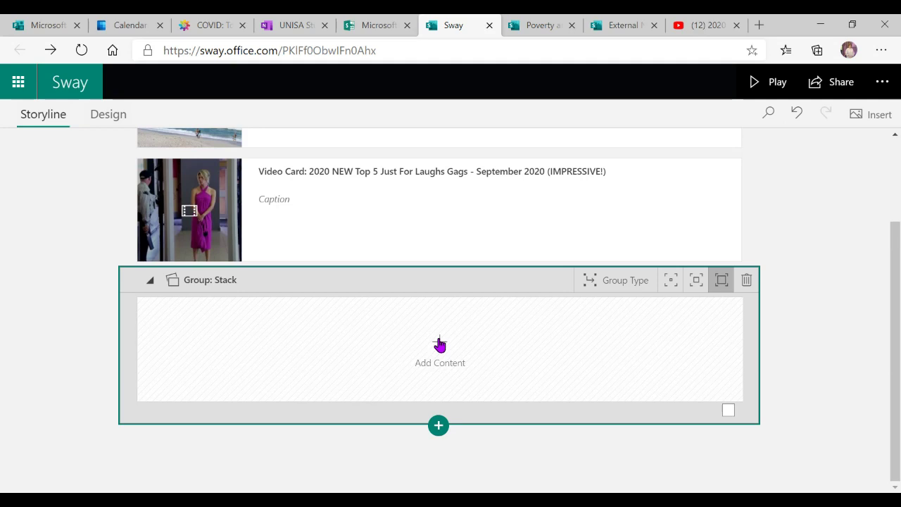
# Add an image card to the Stack group with the 1024 x 640 Table Mountain picture of waves over rocks
pyautogui.click(439, 345)
pyautogui.click(447, 352)
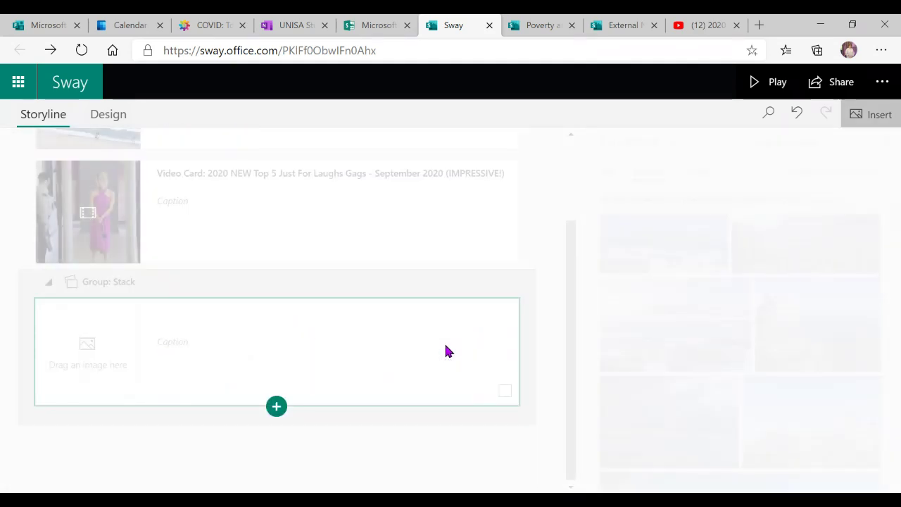
pyautogui.click(666, 332)
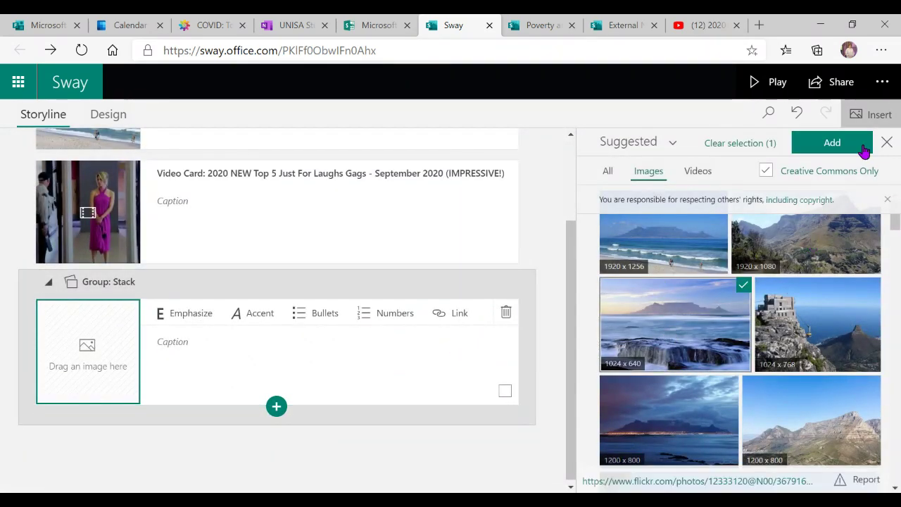
pyautogui.click(847, 145)
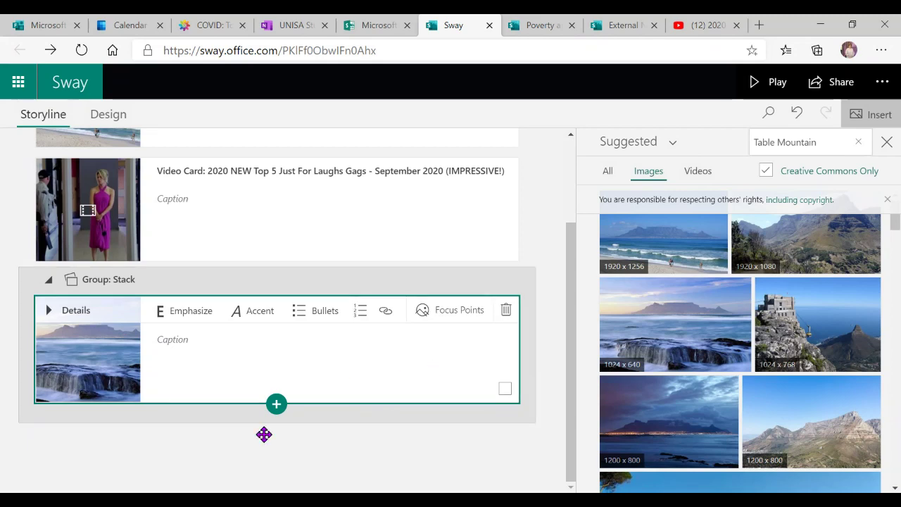
# Add a second image card to the Stack group with the 1200 x 800 picture of Table Mountain at dusk
pyautogui.click(276, 405)
pyautogui.click(278, 451)
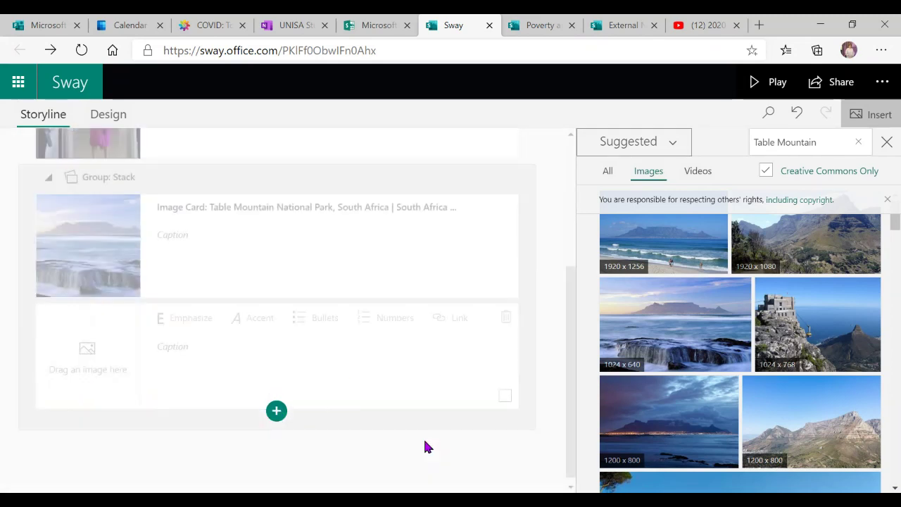
pyautogui.click(683, 437)
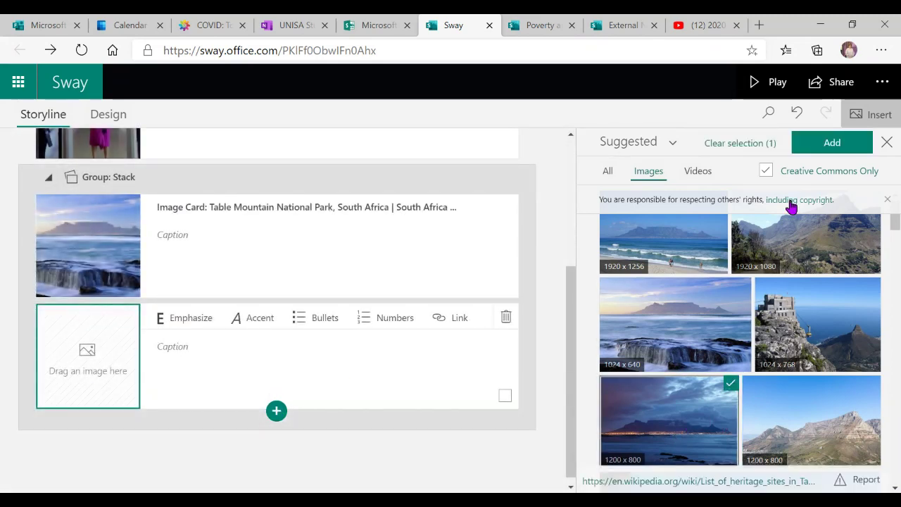
pyautogui.click(809, 152)
# Add a third image card to the Stack group with the 4459 x 2283 Table Mountain picture, and close the image suggestions
pyautogui.scroll(-3, 740, 376)
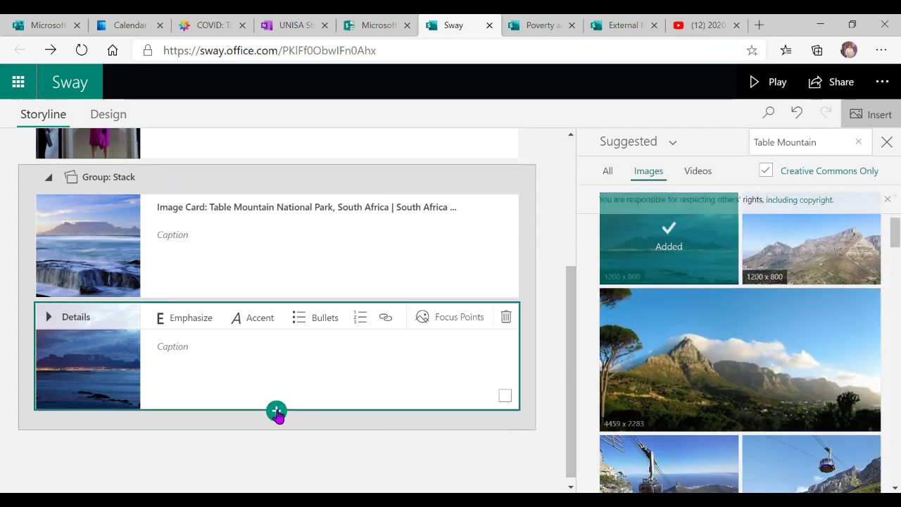
pyautogui.click(277, 413)
pyautogui.click(280, 457)
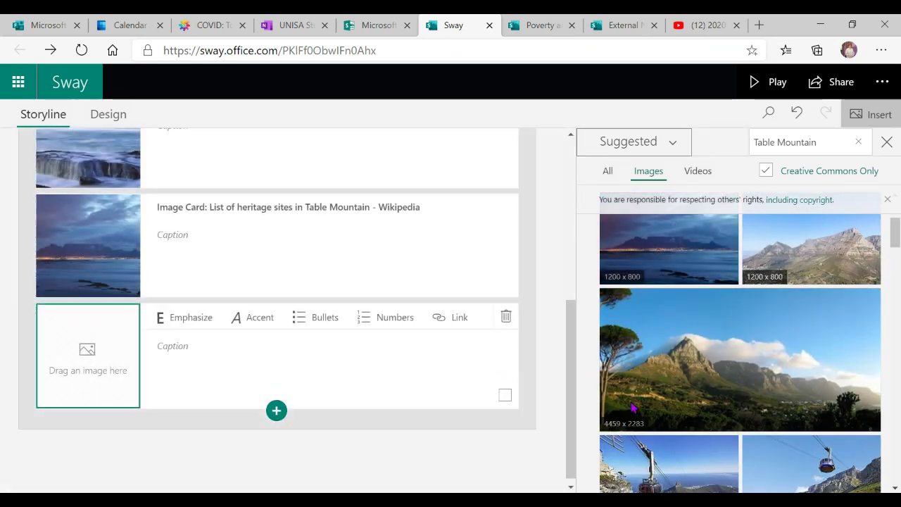
pyautogui.click(760, 351)
pyautogui.click(825, 141)
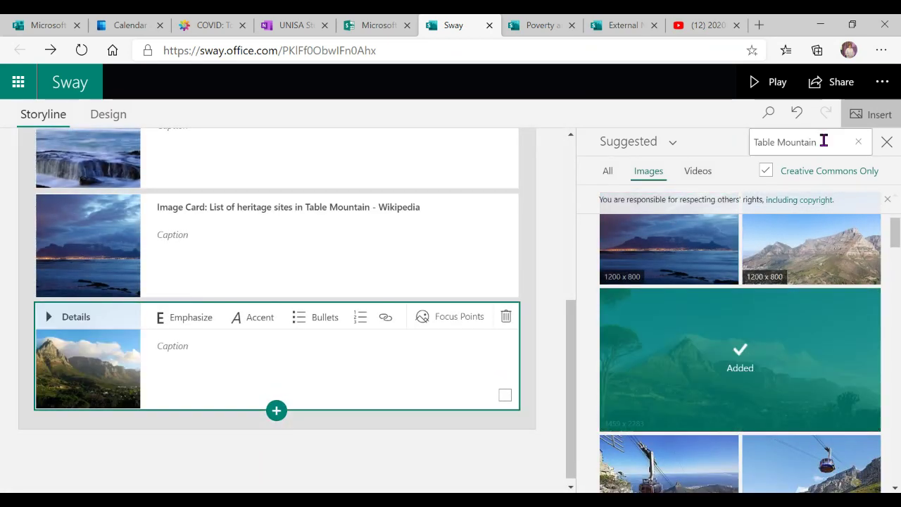
pyautogui.click(886, 141)
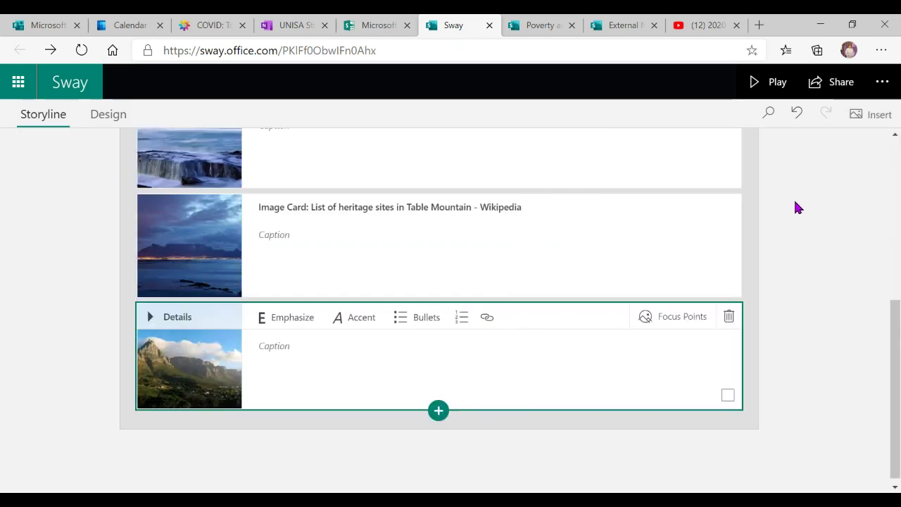
# Play the Sway through to the image stack, flip through the stacked pictures, and return to the beginning of the storyline
pyautogui.scroll(10, 493, 281)
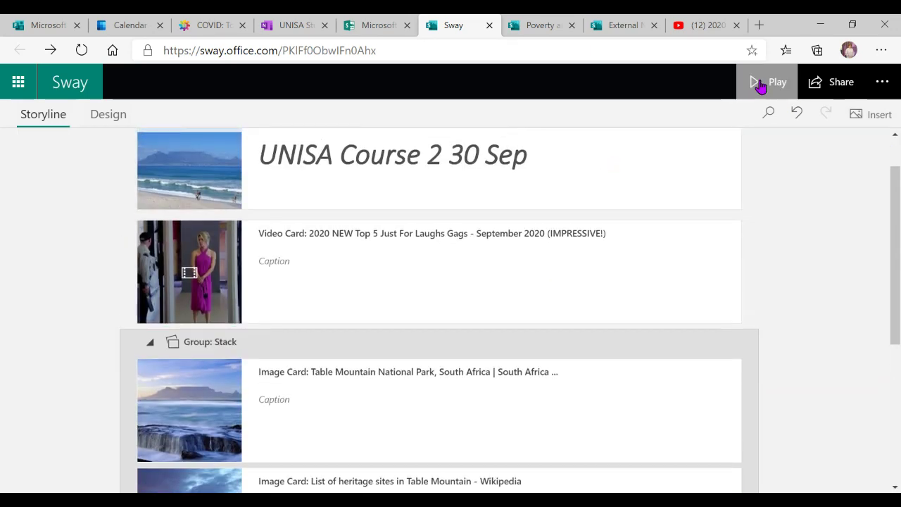
pyautogui.click(760, 84)
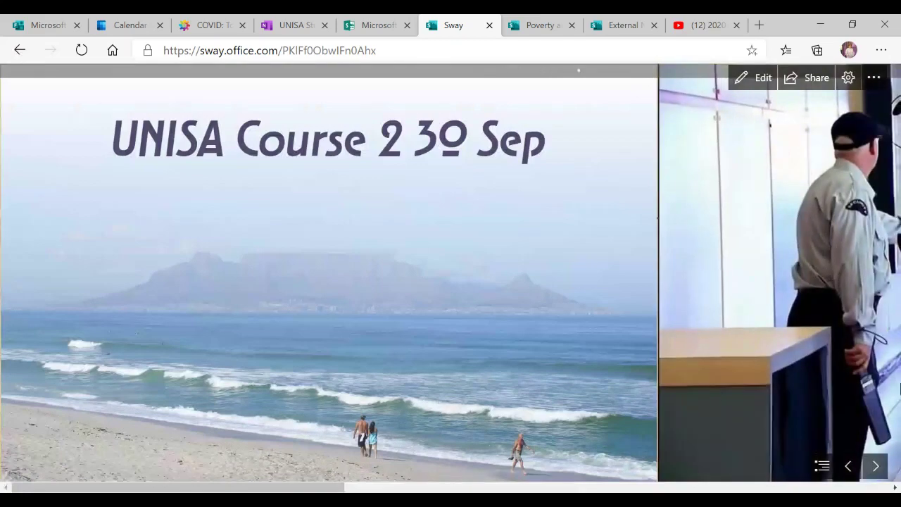
pyautogui.click(882, 472)
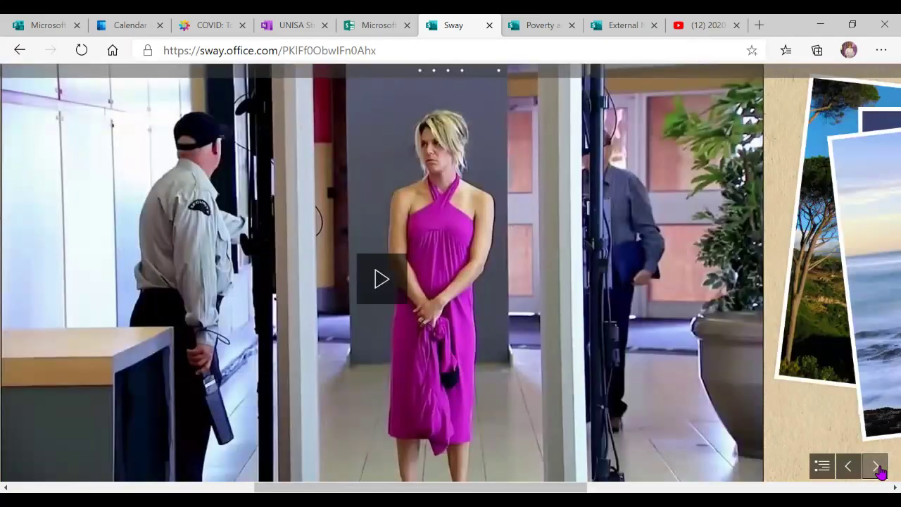
pyautogui.click(877, 466)
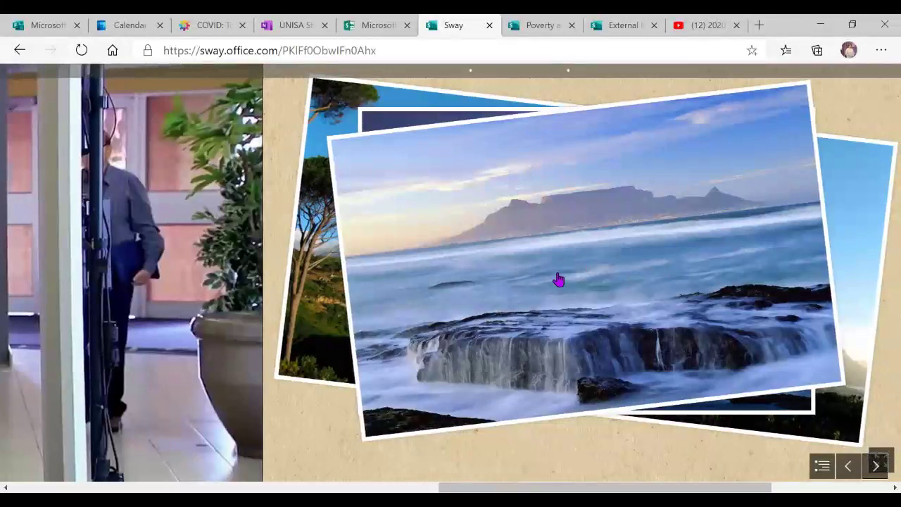
pyautogui.click(558, 280)
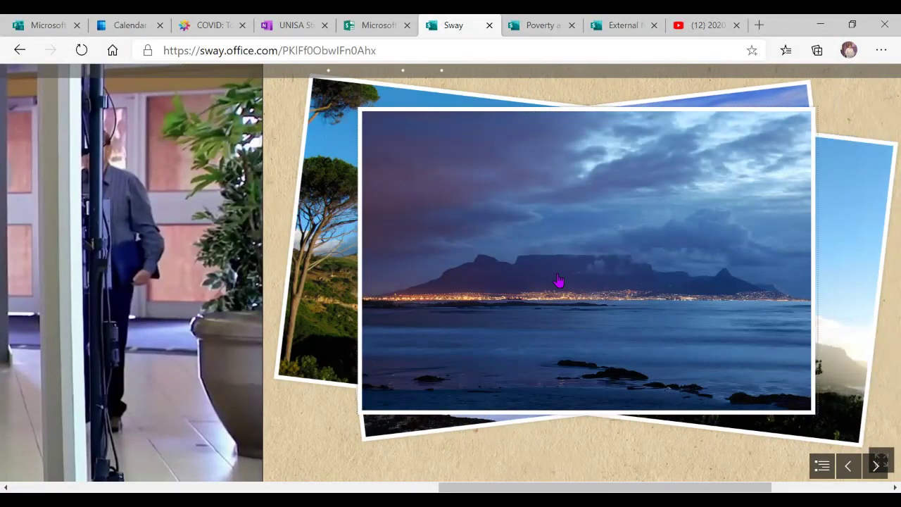
pyautogui.click(558, 280)
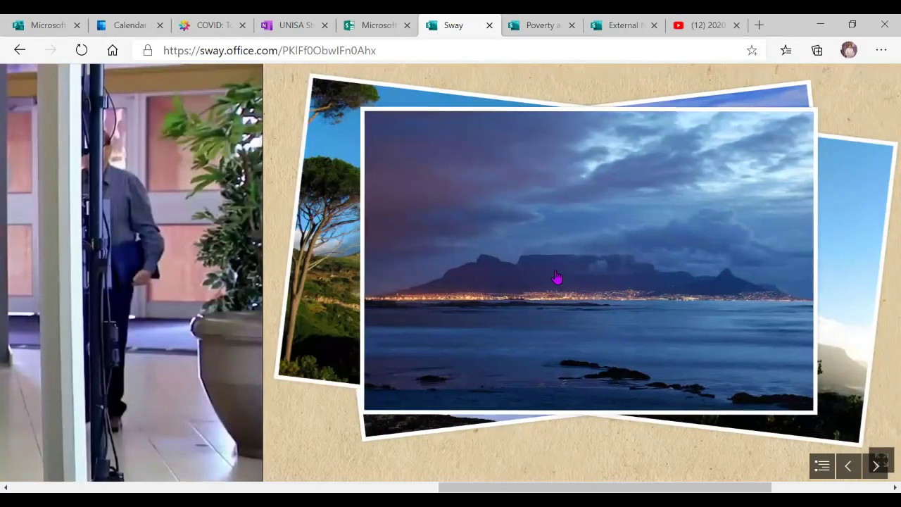
pyautogui.click(557, 277)
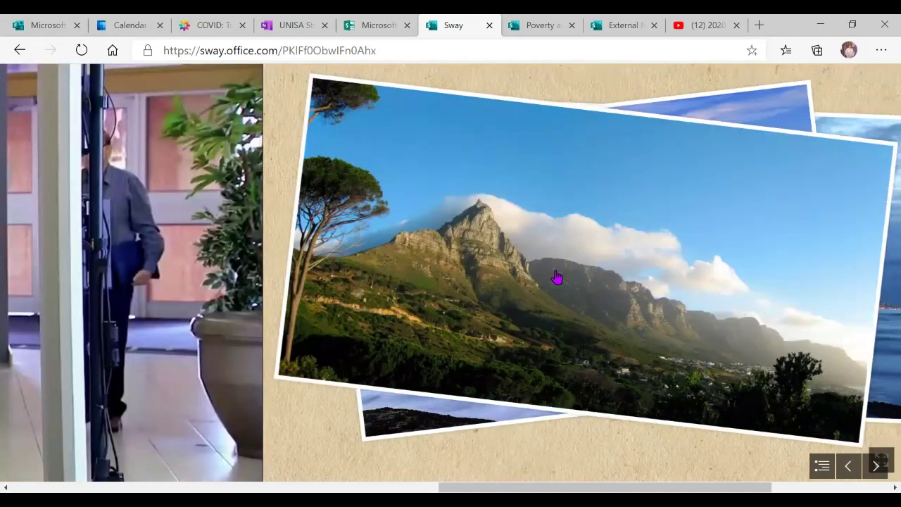
pyautogui.click(556, 277)
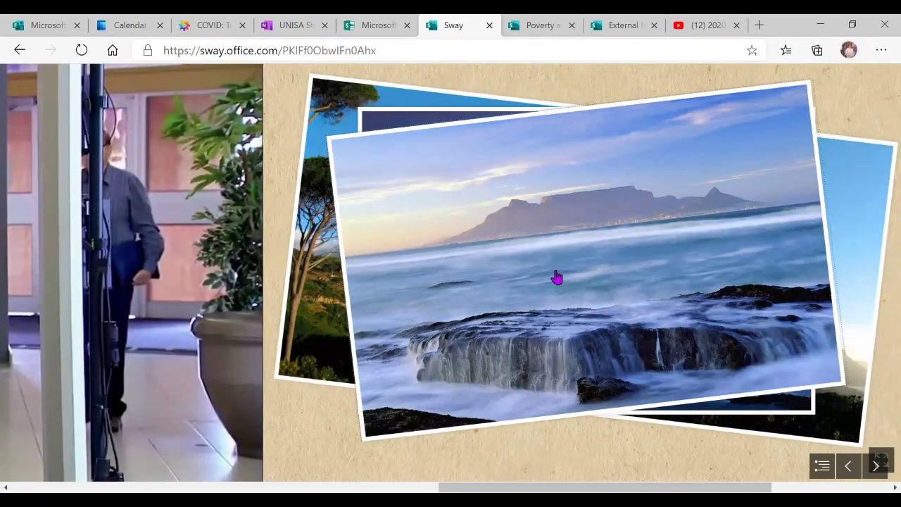
pyautogui.hotkey('alt', 'Left')
pyautogui.scroll(10, 556, 281)
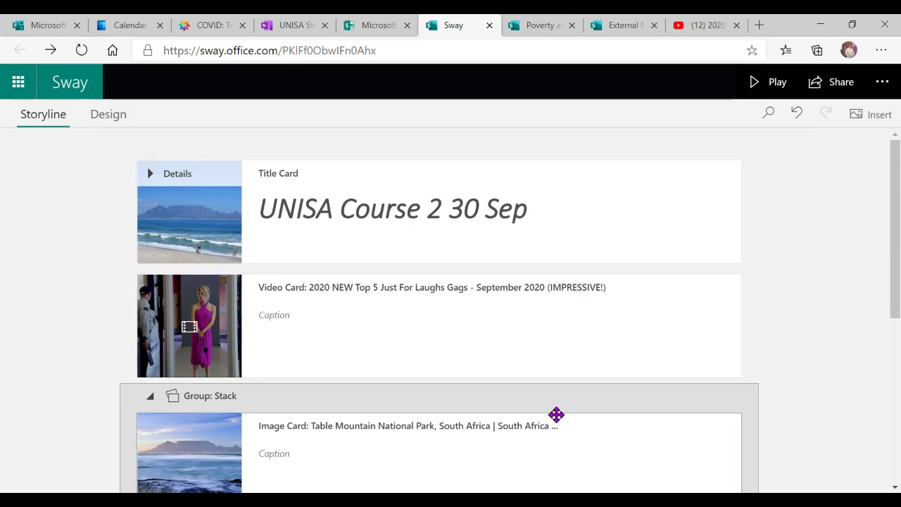
# Switch to the Design view, view the Sway's export format options, and close them without exporting
pyautogui.click(106, 114)
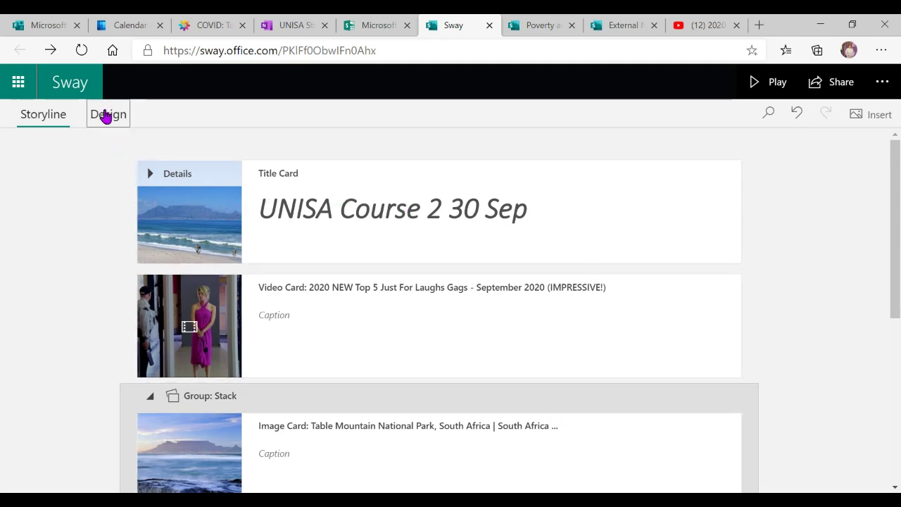
pyautogui.click(882, 84)
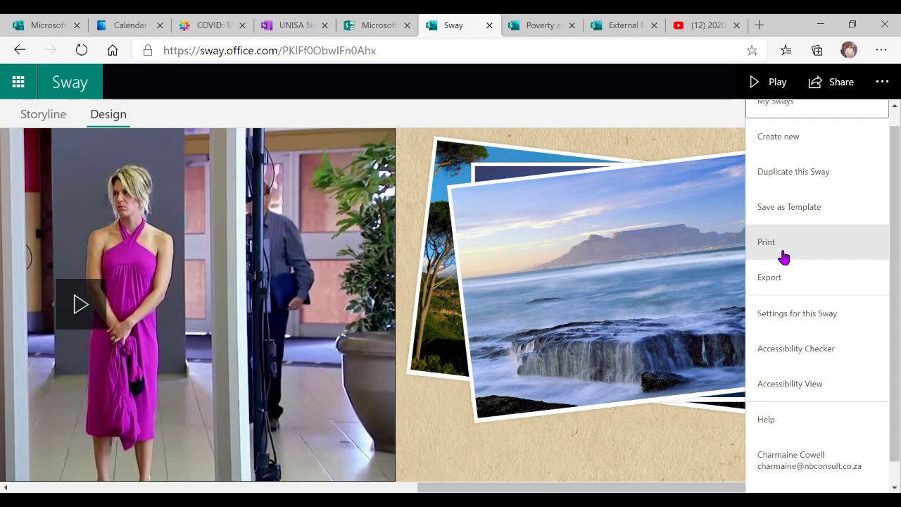
pyautogui.click(837, 280)
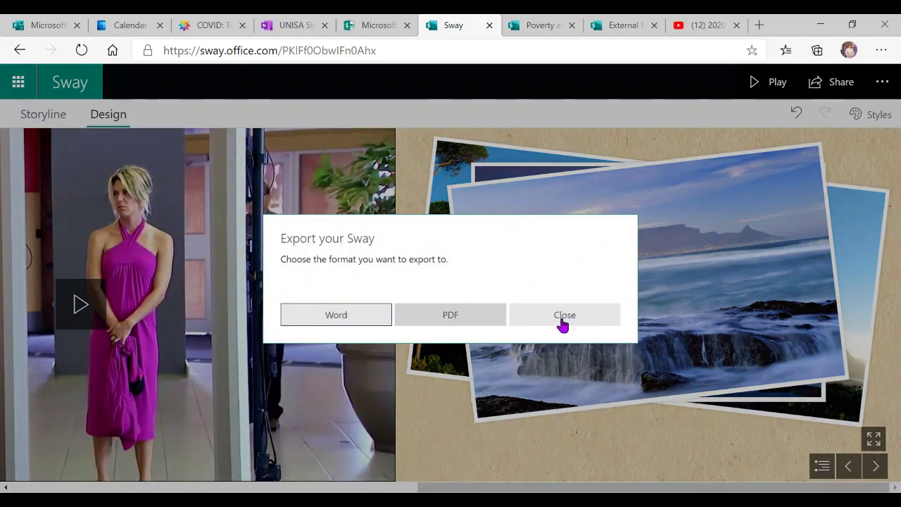
pyautogui.click(563, 322)
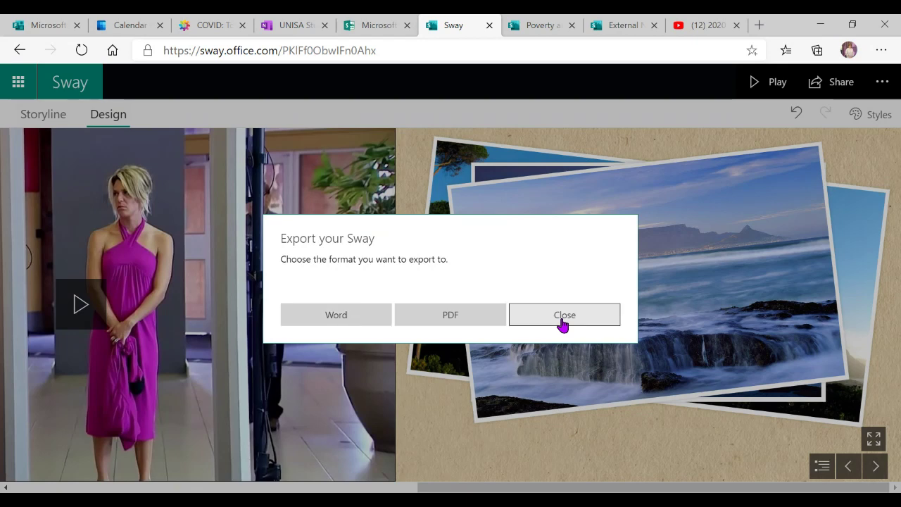
pyautogui.click(563, 323)
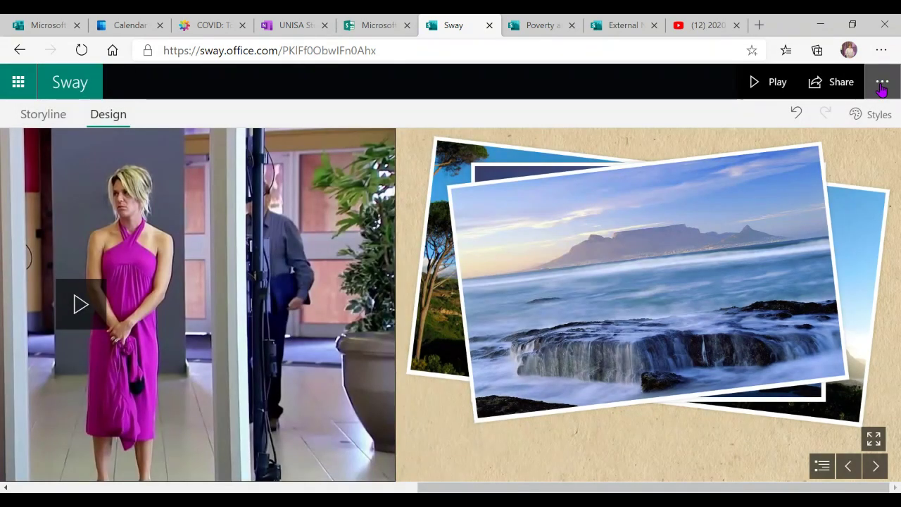
# Review the language, view and autoplay settings for this Sway, and close them
pyautogui.click(882, 86)
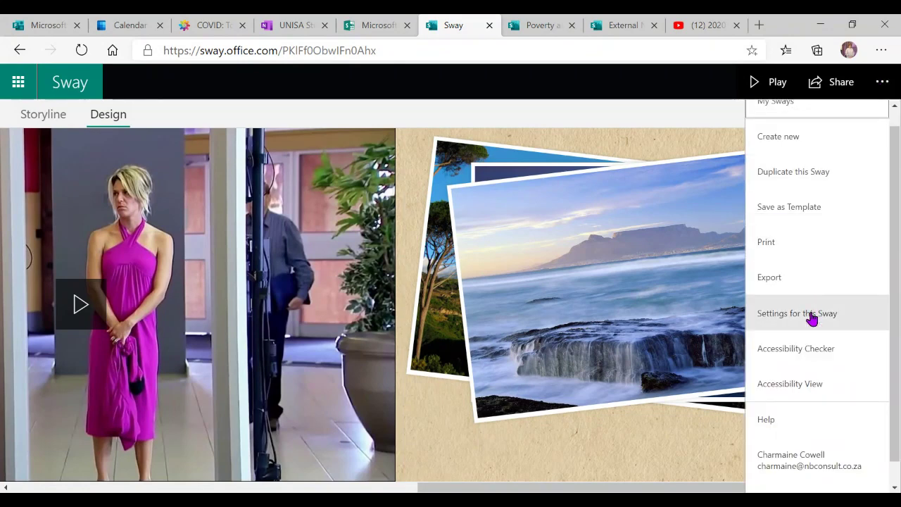
pyautogui.click(811, 315)
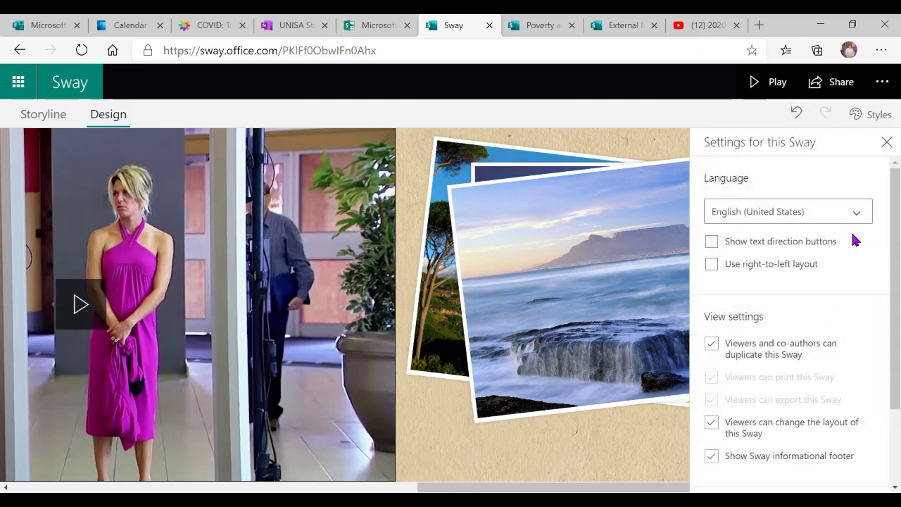
pyautogui.scroll(-2, 861, 252)
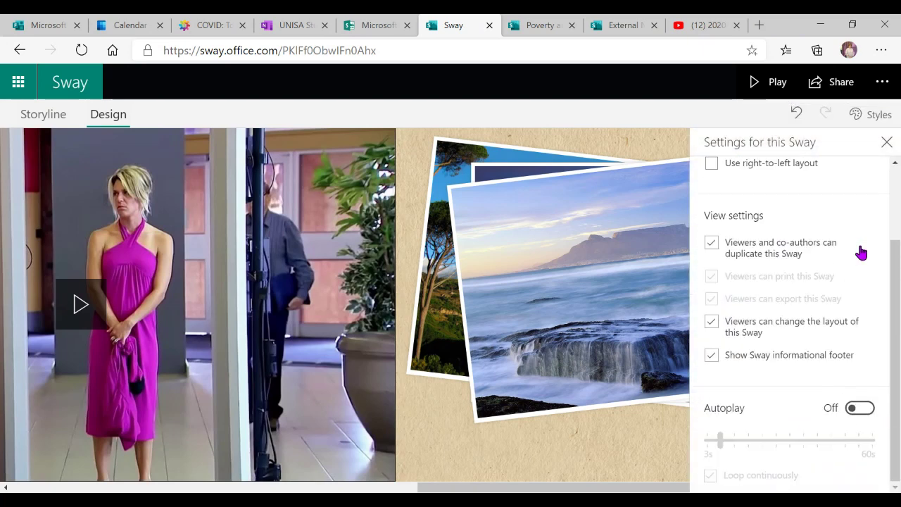
pyautogui.scroll(2, 865, 252)
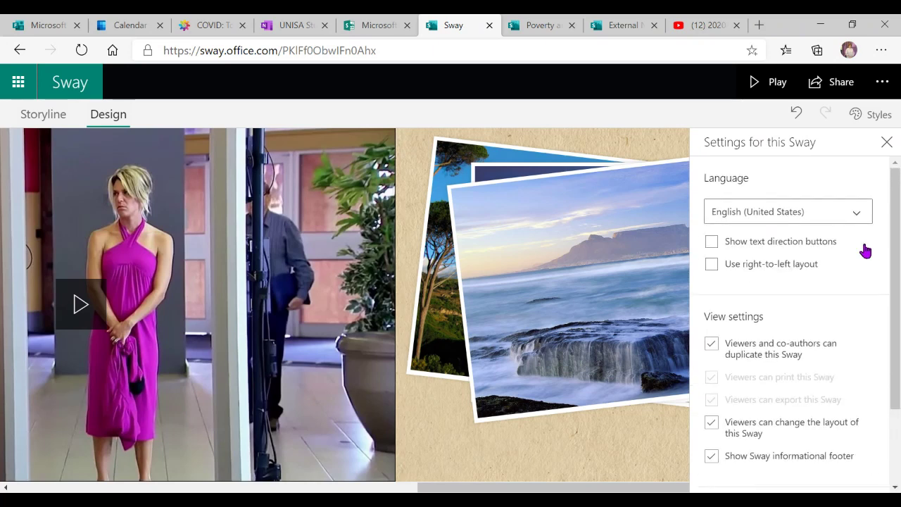
pyautogui.click(887, 143)
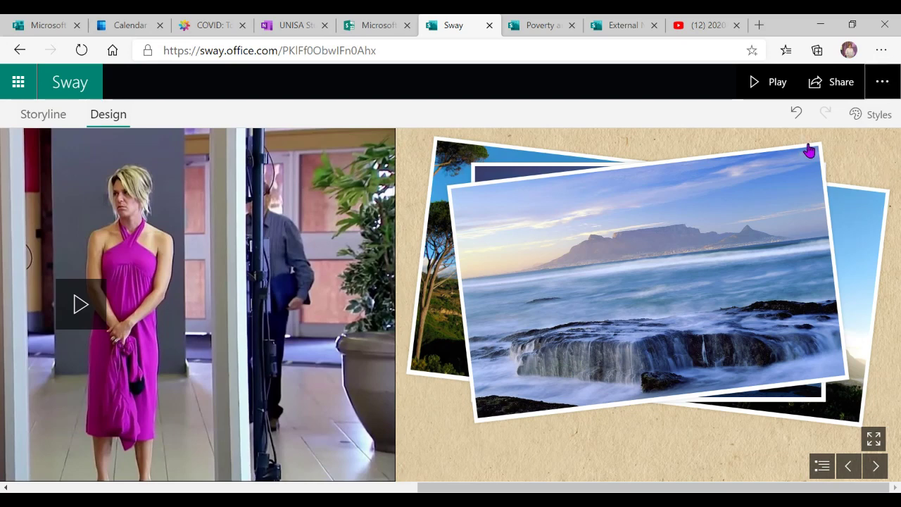
# Open the Sway's styles and set its layout to Slides
pyautogui.click(879, 120)
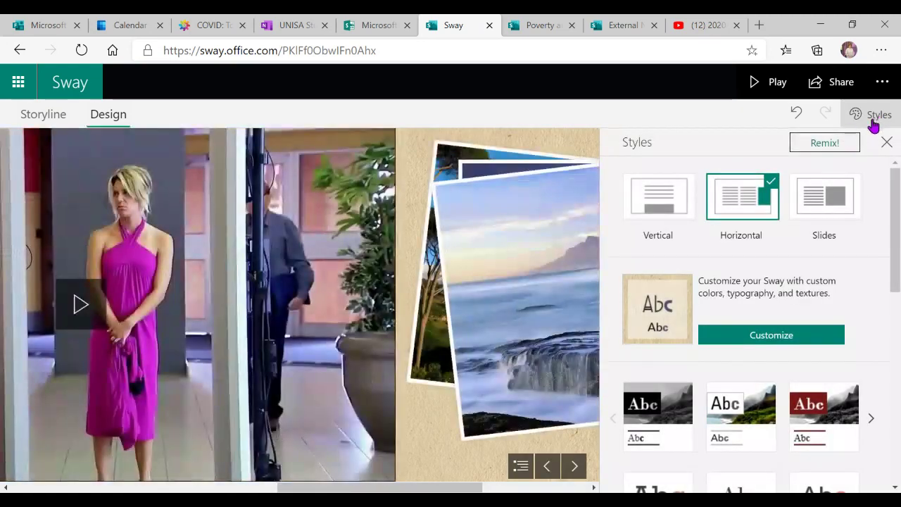
pyautogui.click(832, 205)
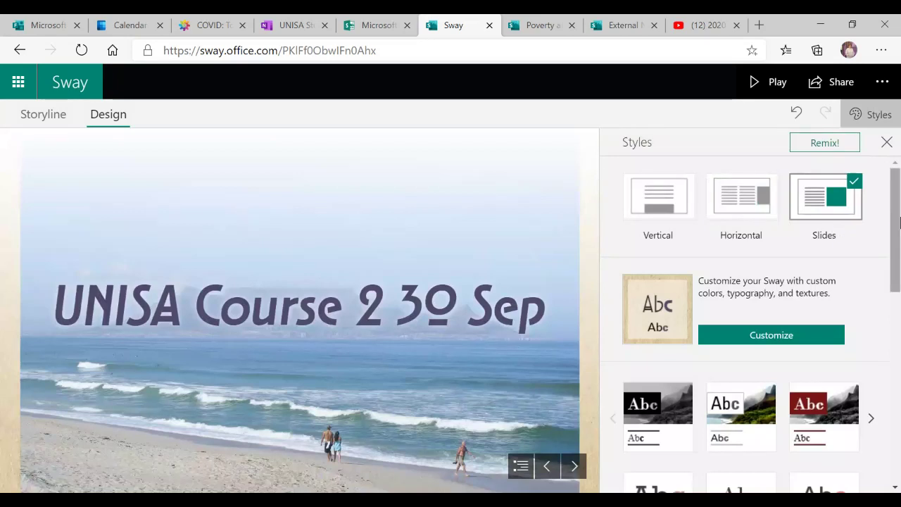
# Apply the style with the dark blue title banner and page through the slides to the image stack
pyautogui.moveTo(899, 223); pyautogui.dragTo(895, 276)
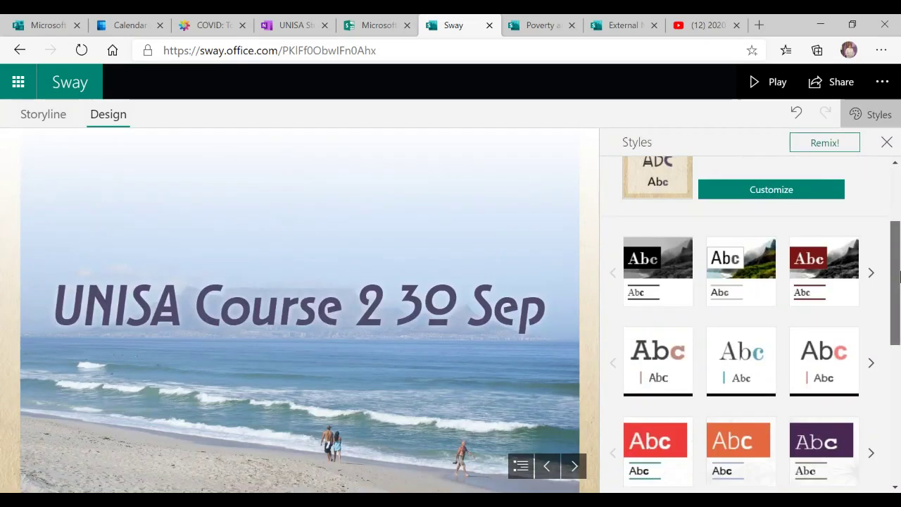
pyautogui.click(872, 274)
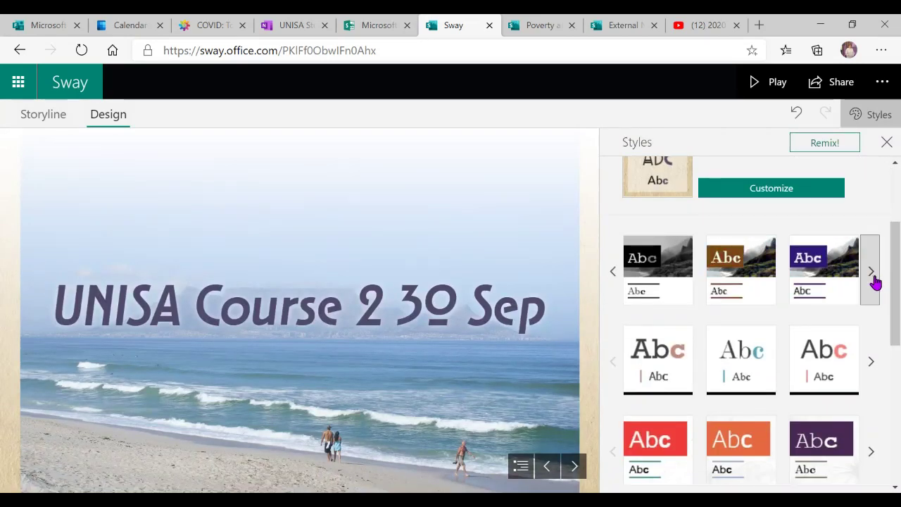
pyautogui.click(871, 274)
pyautogui.click(822, 278)
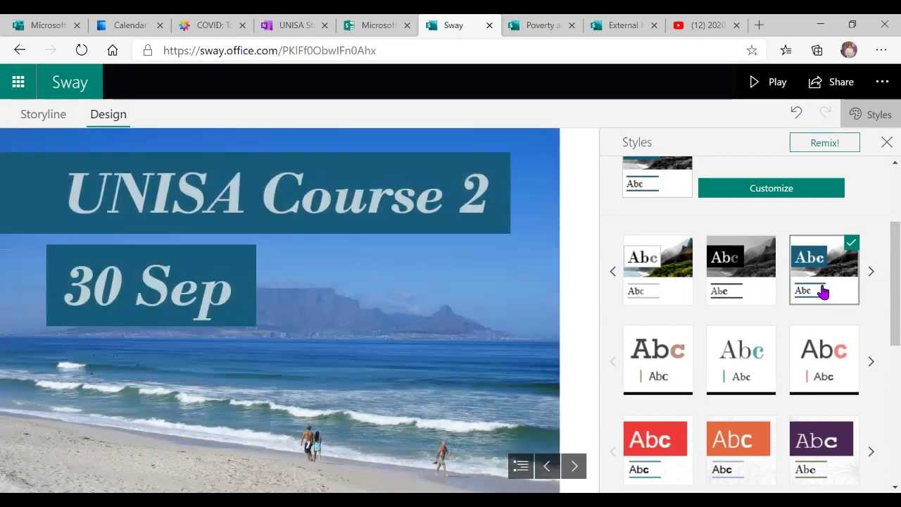
pyautogui.click(576, 466)
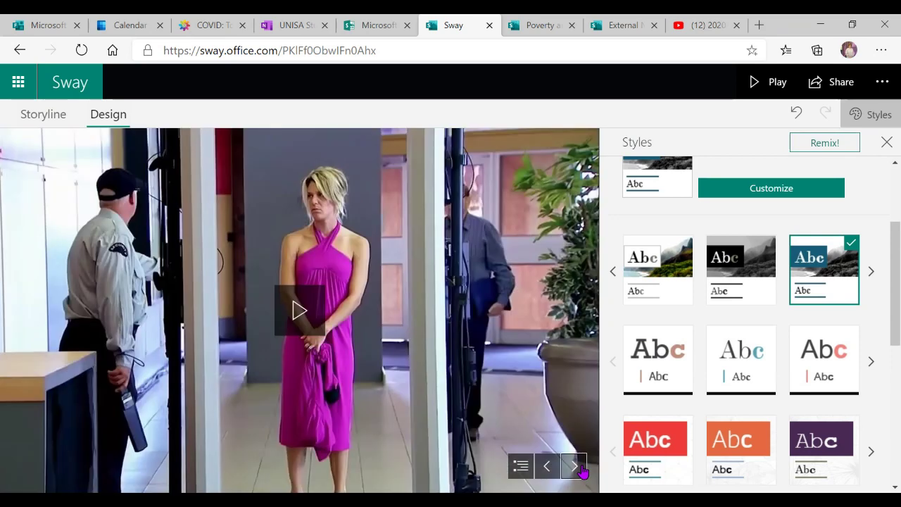
pyautogui.click(576, 466)
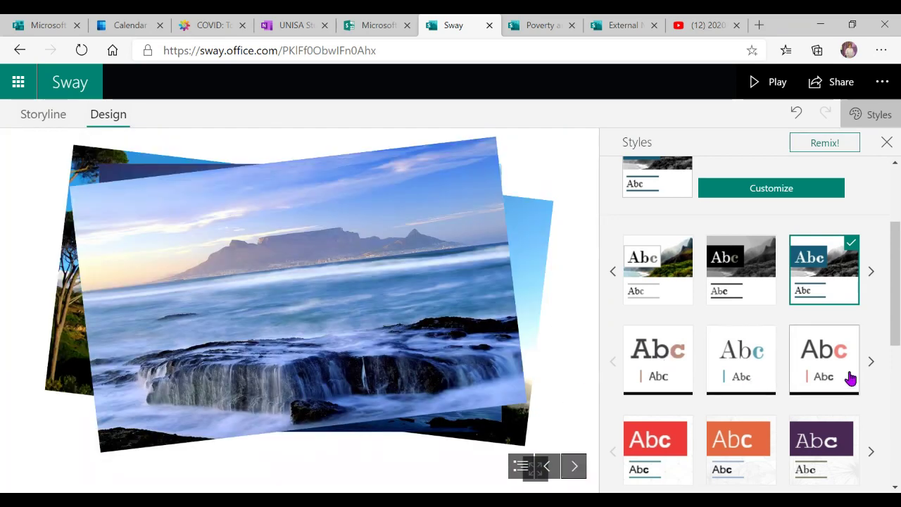
# Try the style with the grey floral line-art background, and switch the Sway to the beige style with the tree pattern
pyautogui.moveTo(894, 298); pyautogui.dragTo(894, 407)
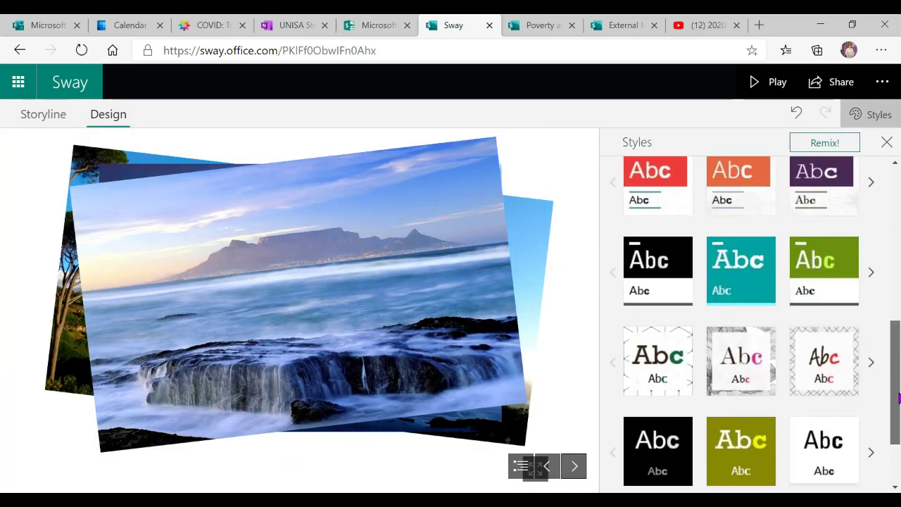
pyautogui.click(731, 345)
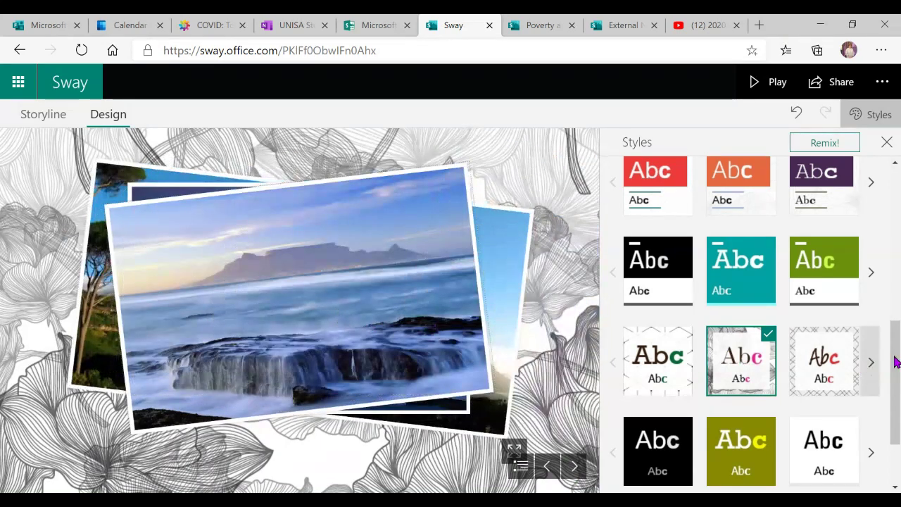
pyautogui.moveTo(895, 359); pyautogui.dragTo(895, 403)
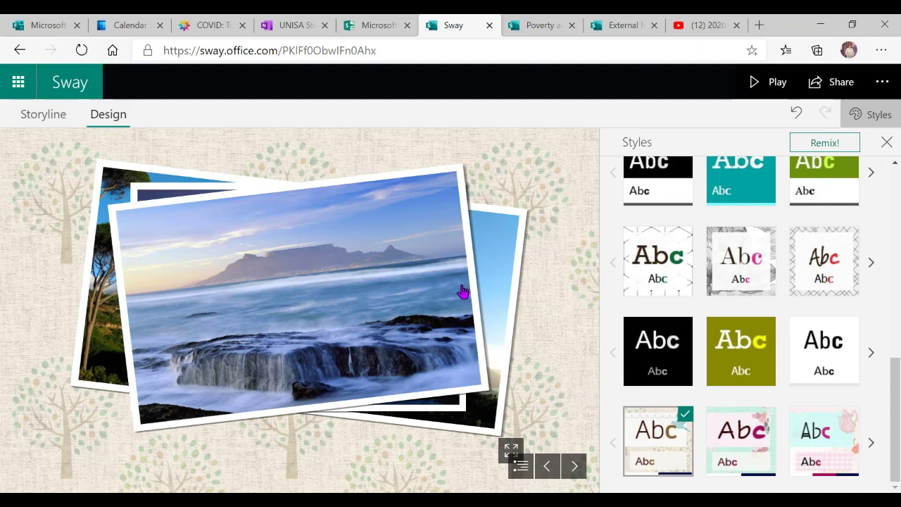
# Return to the Sway's storyline, share it with anyone with a link, and copy its visual link thumbnail
pyautogui.click(38, 117)
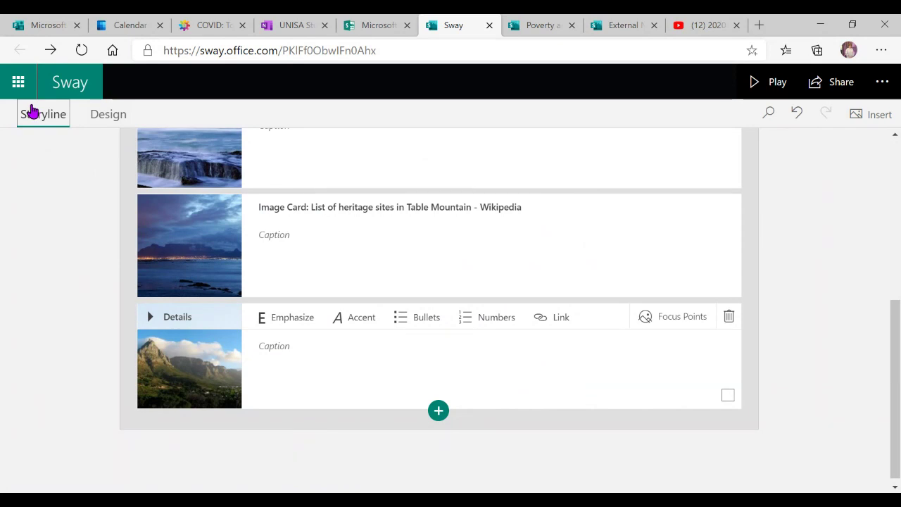
pyautogui.click(826, 83)
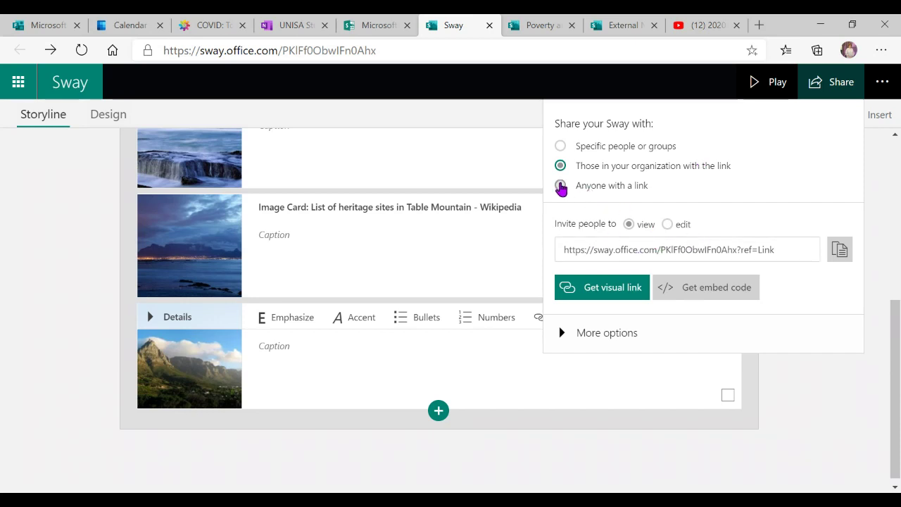
pyautogui.click(560, 186)
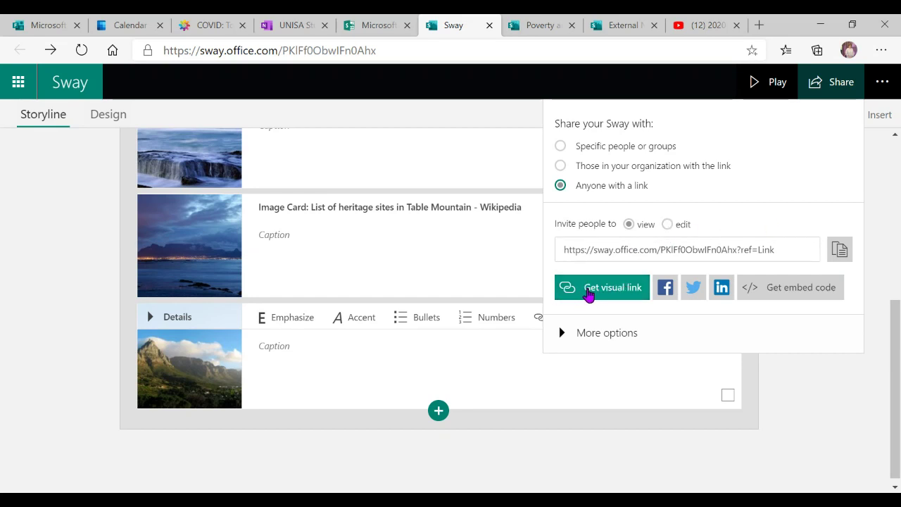
pyautogui.click(590, 294)
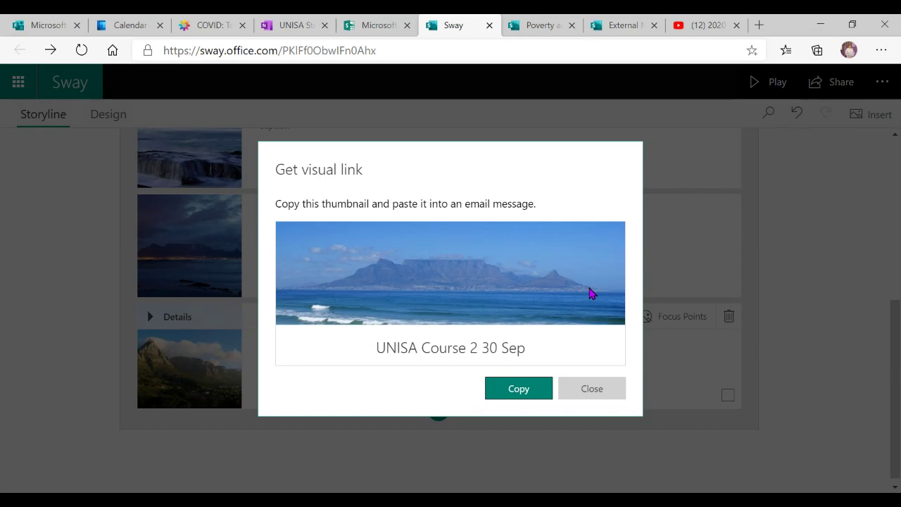
pyautogui.click(516, 399)
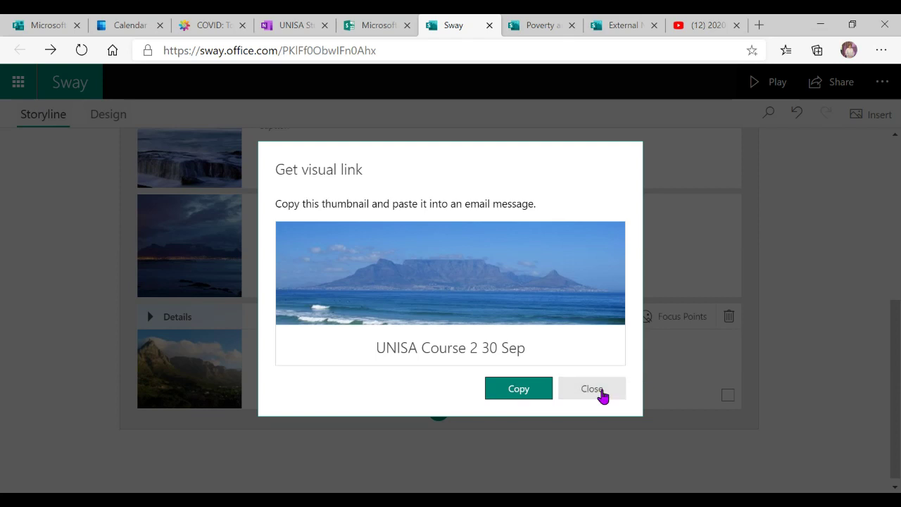
pyautogui.click(601, 393)
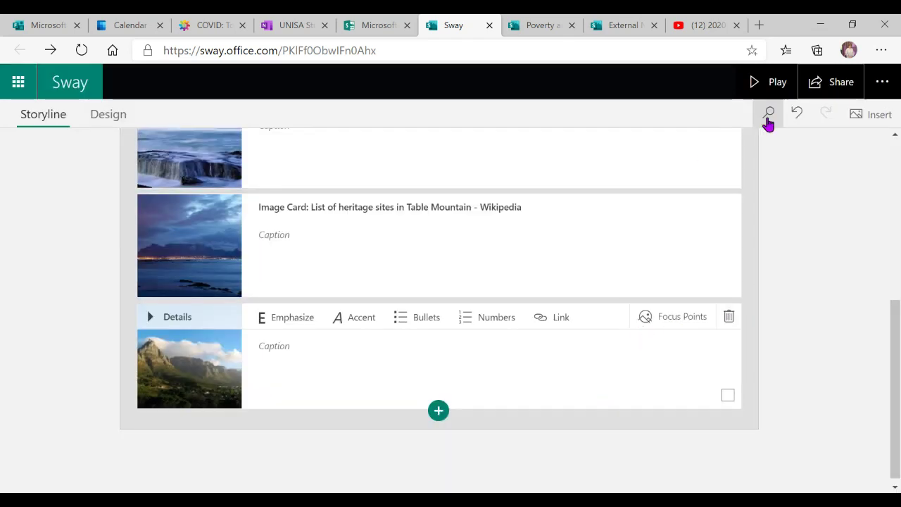
# Review the additional sharing options for password protection and viewers' Share buttons, and close the sharing settings
pyautogui.click(844, 83)
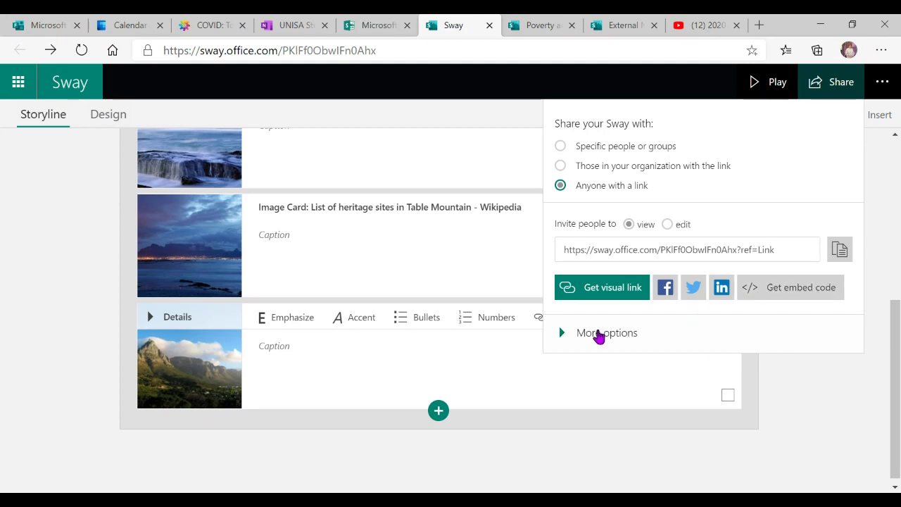
pyautogui.click(597, 332)
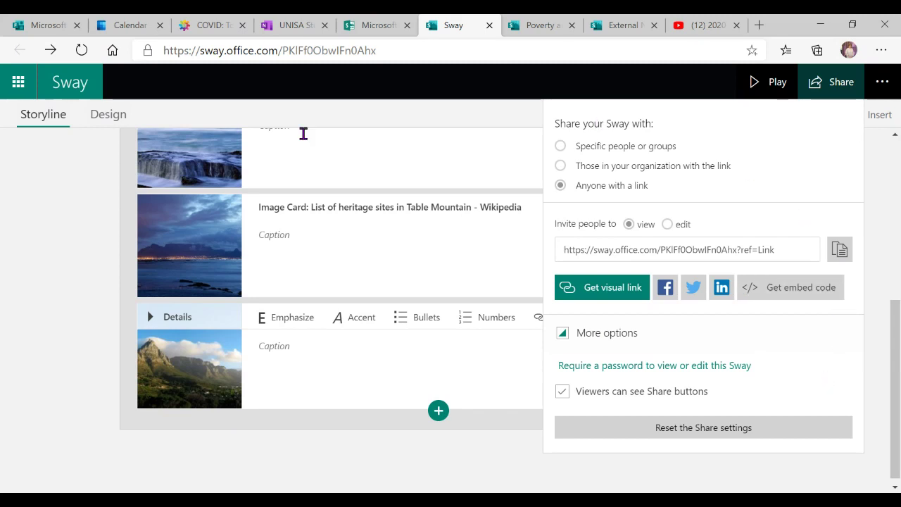
pyautogui.click(306, 160)
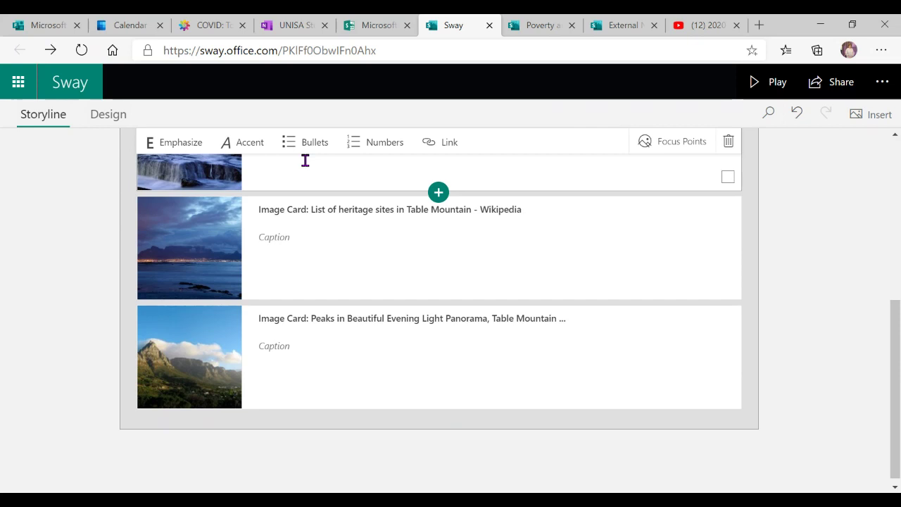
# Go back to the Sway home page and look through My Sways and their viewing analytics
pyautogui.click(65, 88)
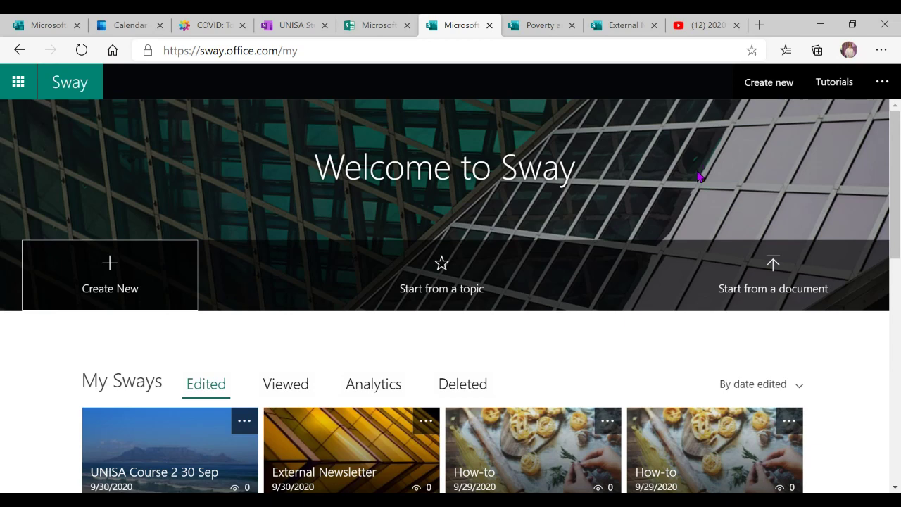
pyautogui.scroll(-1, 674, 202)
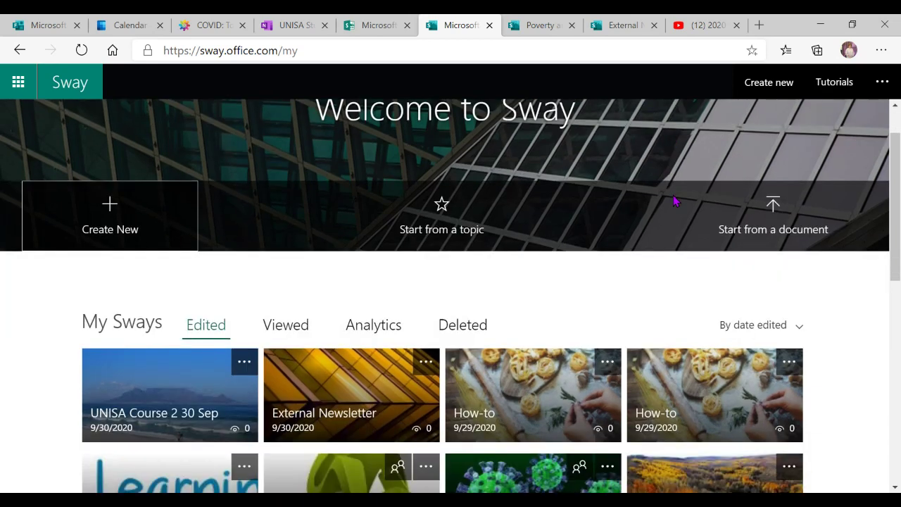
pyautogui.scroll(-2, 673, 201)
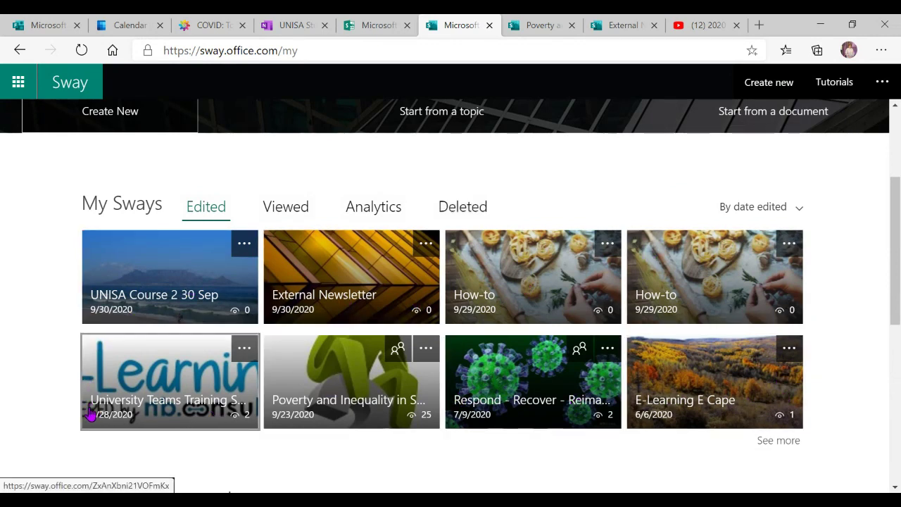
pyautogui.click(374, 214)
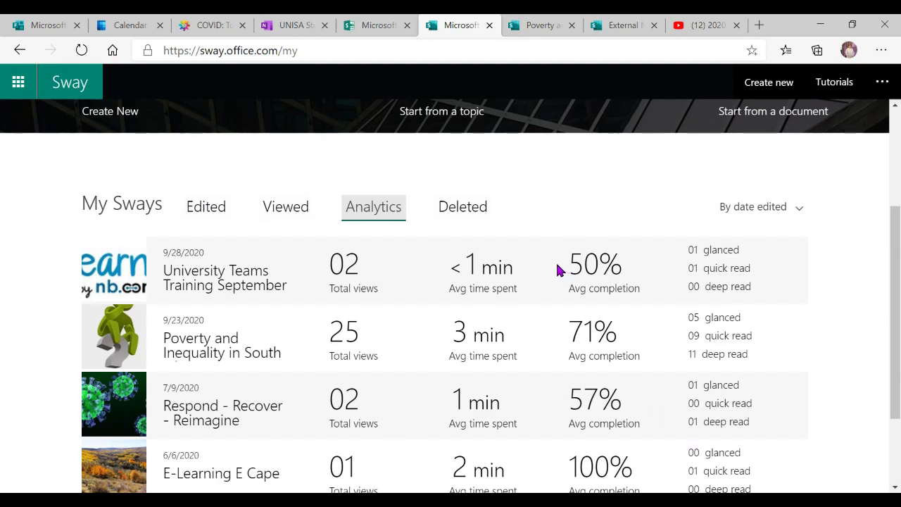
pyautogui.scroll(-2, 556, 268)
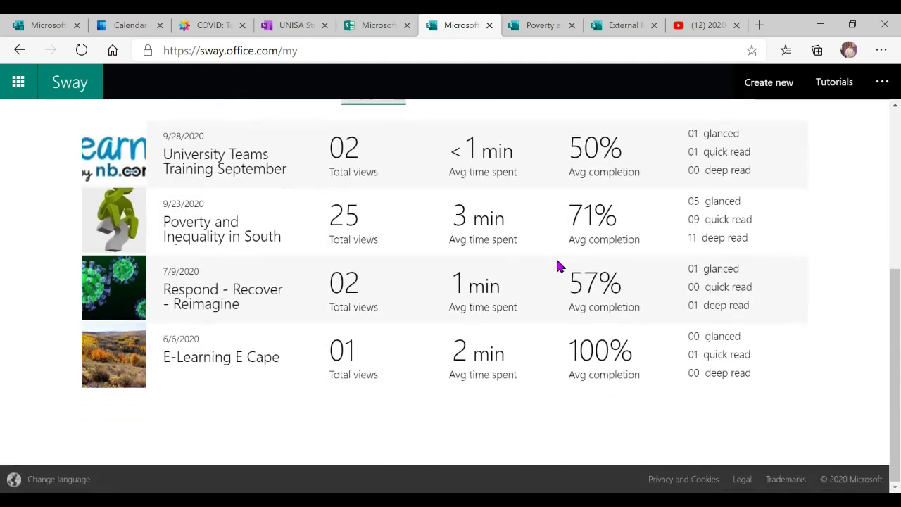
pyautogui.scroll(2, 557, 265)
pyautogui.scroll(1, 557, 265)
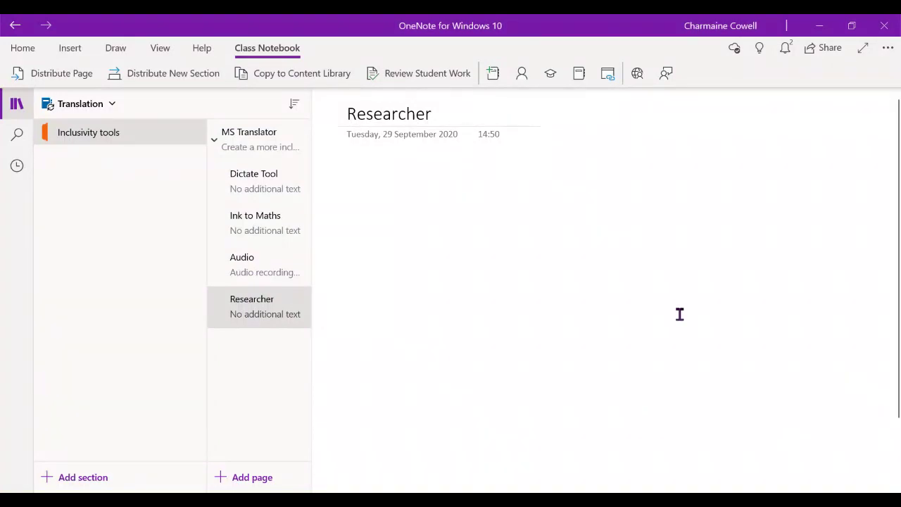
# Switch to OneNote and open the Translator on the selected paragraph of the MS Translator page
pyautogui.click(268, 146)
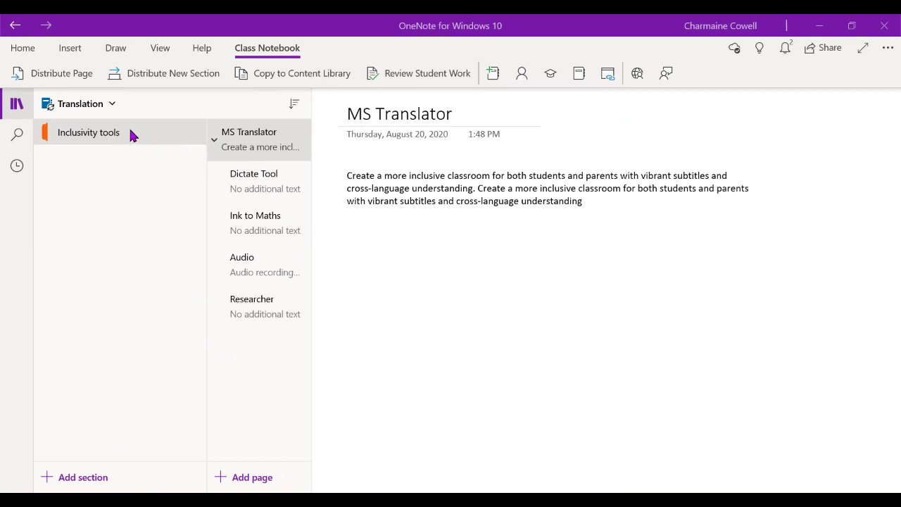
pyautogui.click(609, 199)
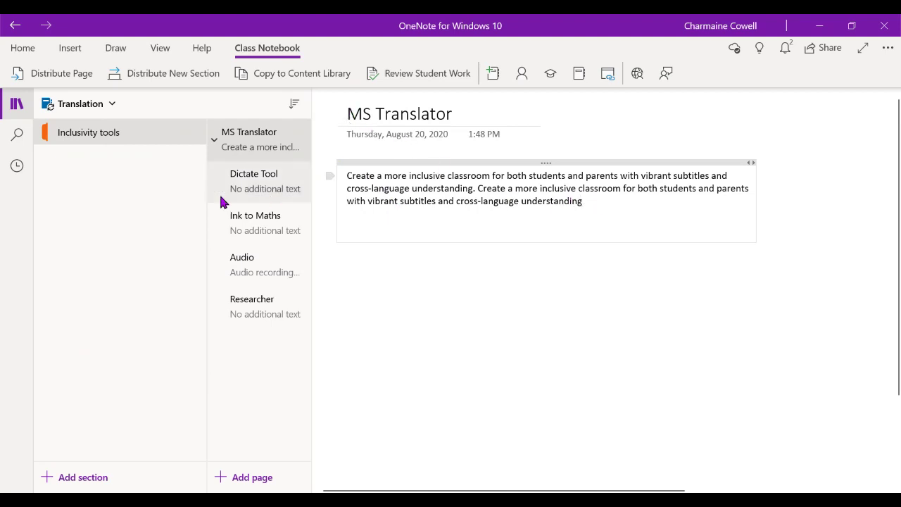
pyautogui.click(33, 50)
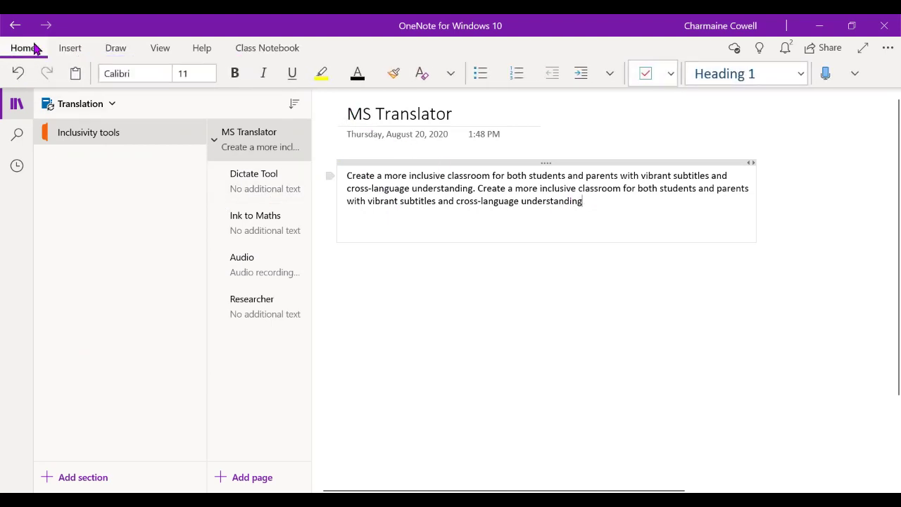
pyautogui.click(71, 49)
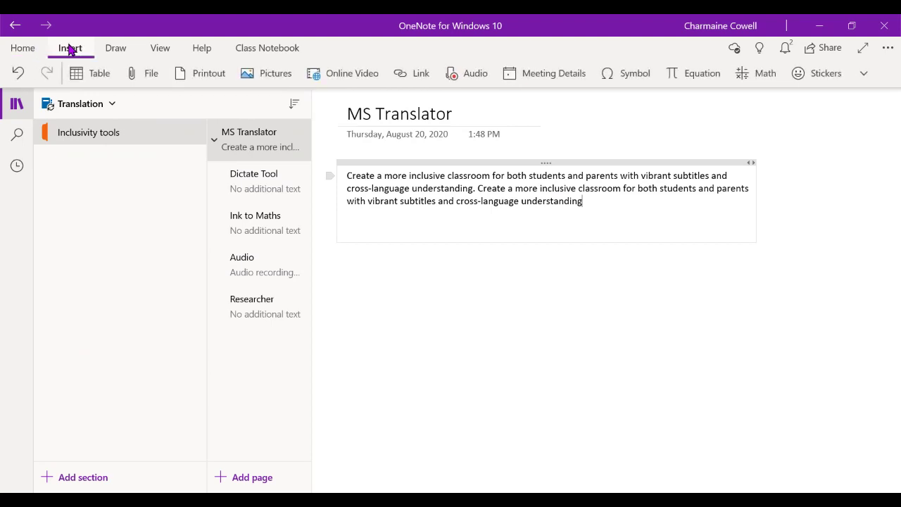
pyautogui.click(158, 50)
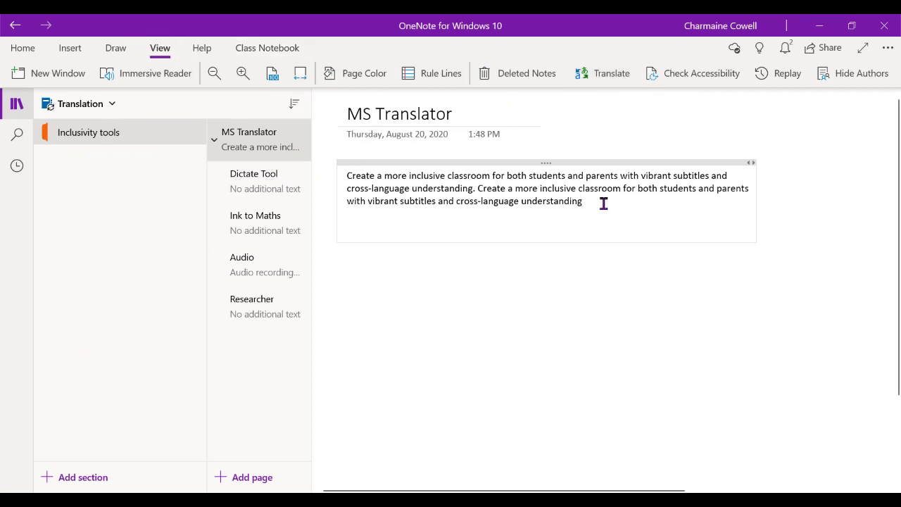
pyautogui.moveTo(604, 202); pyautogui.dragTo(345, 176)
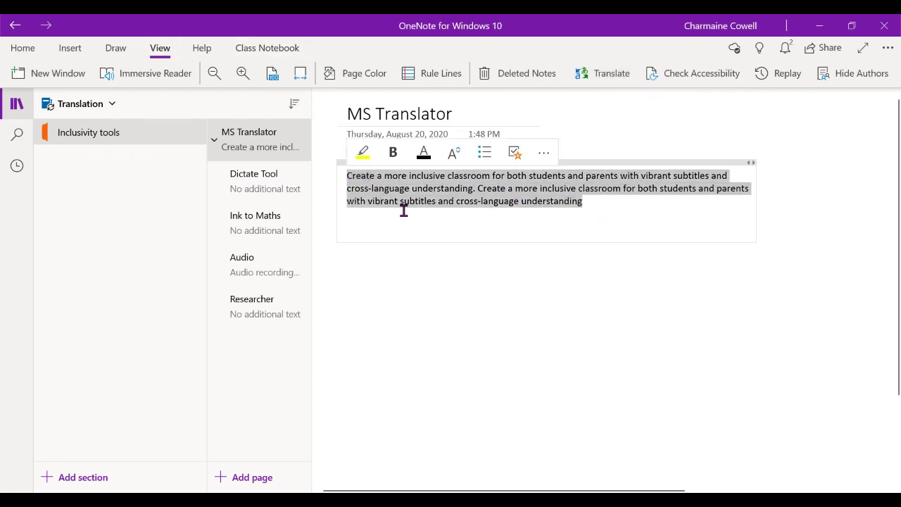
pyautogui.click(602, 74)
pyautogui.click(617, 104)
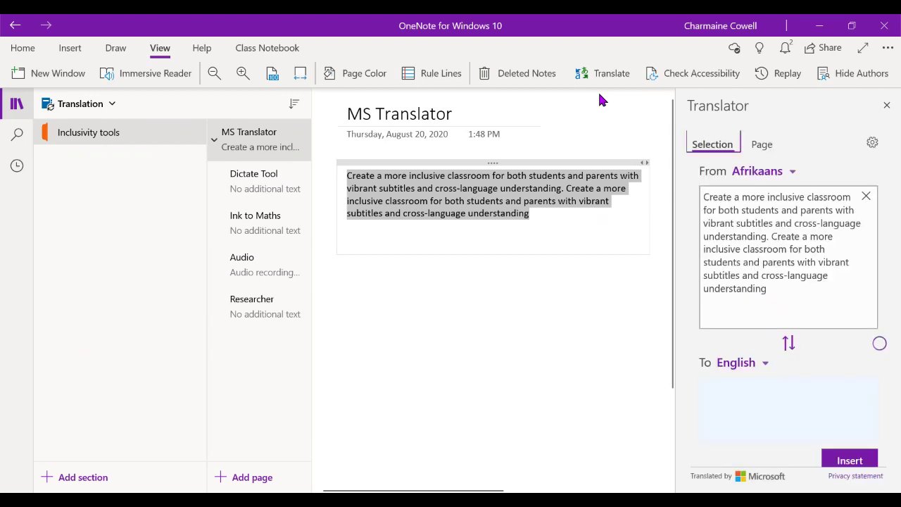
# Set the translation of the selected paragraph from English to Afrikaans
pyautogui.click(790, 173)
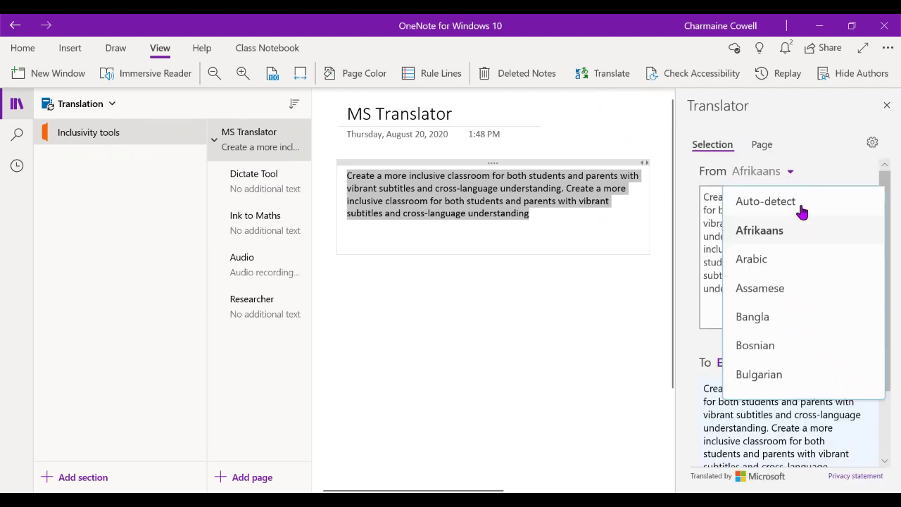
pyautogui.scroll(-5, 787, 321)
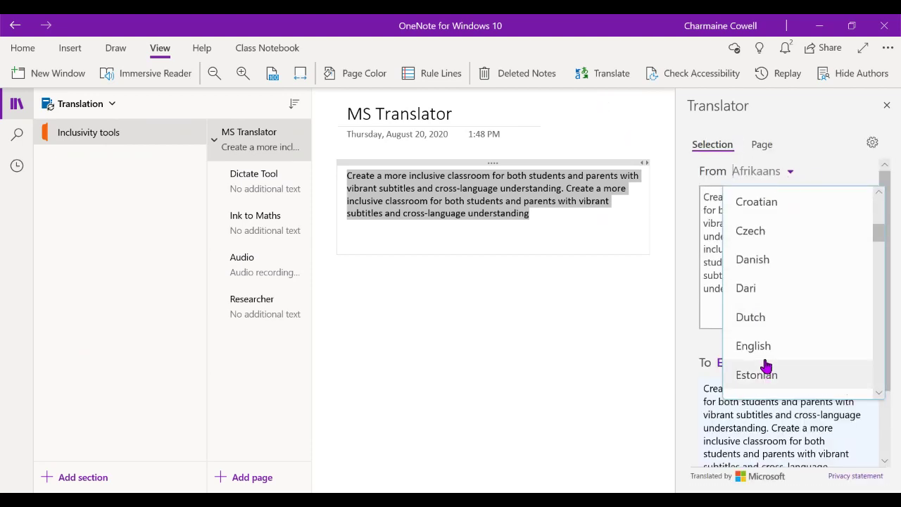
pyautogui.click(760, 347)
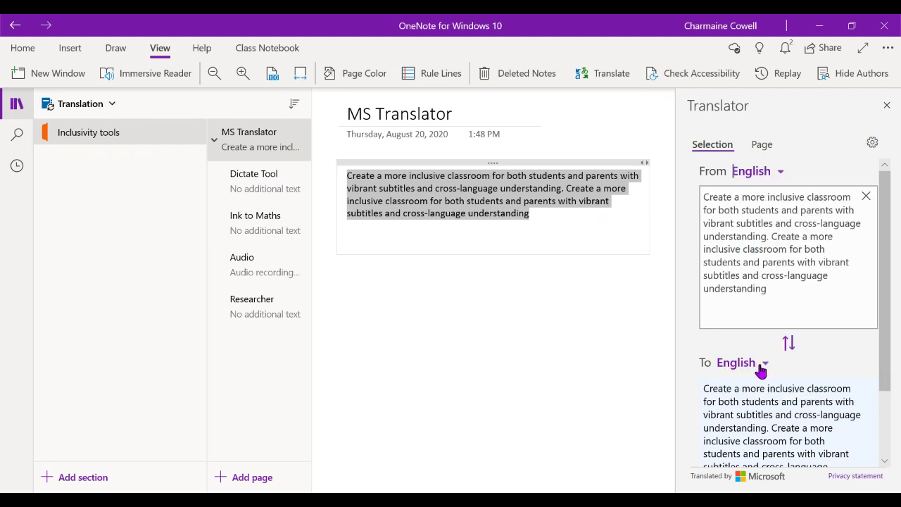
pyautogui.click(766, 365)
pyautogui.scroll(5, 774, 229)
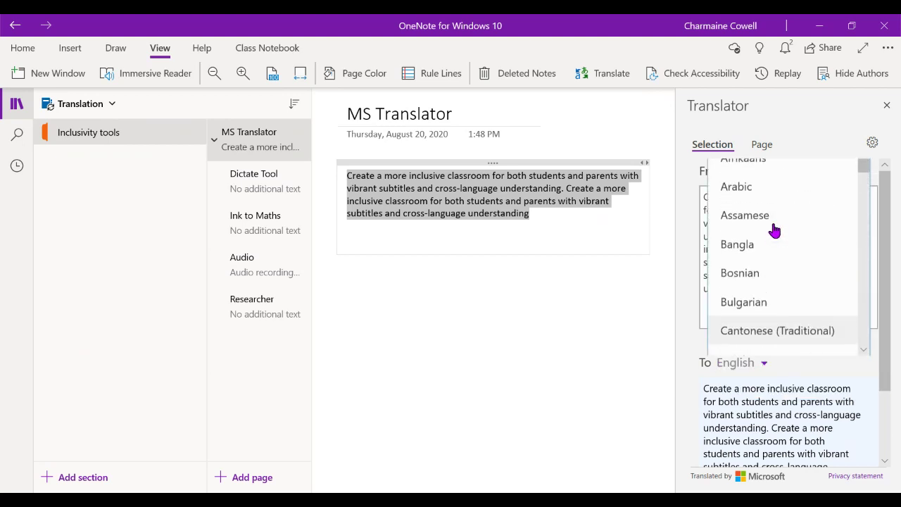
pyautogui.click(741, 169)
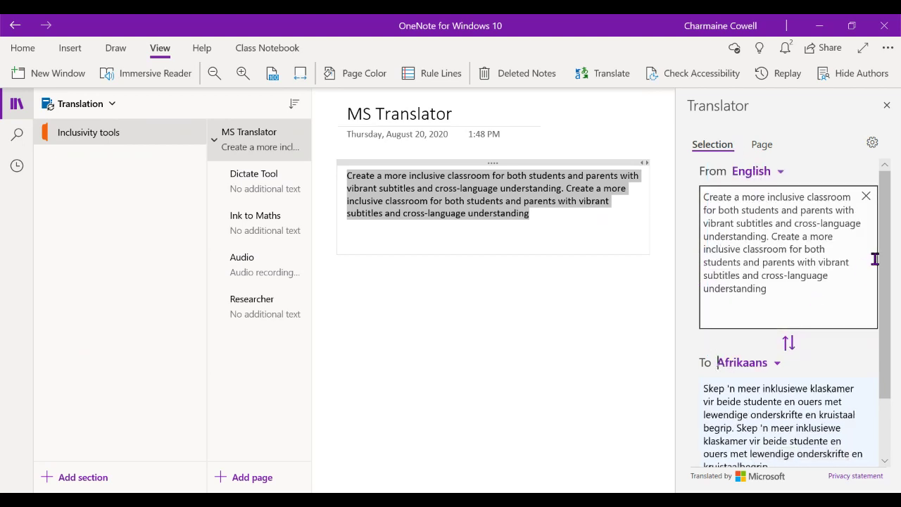
# Replace the selected paragraph with its Afrikaans translation and close the Translator
pyautogui.moveTo(888, 258); pyautogui.dragTo(895, 326)
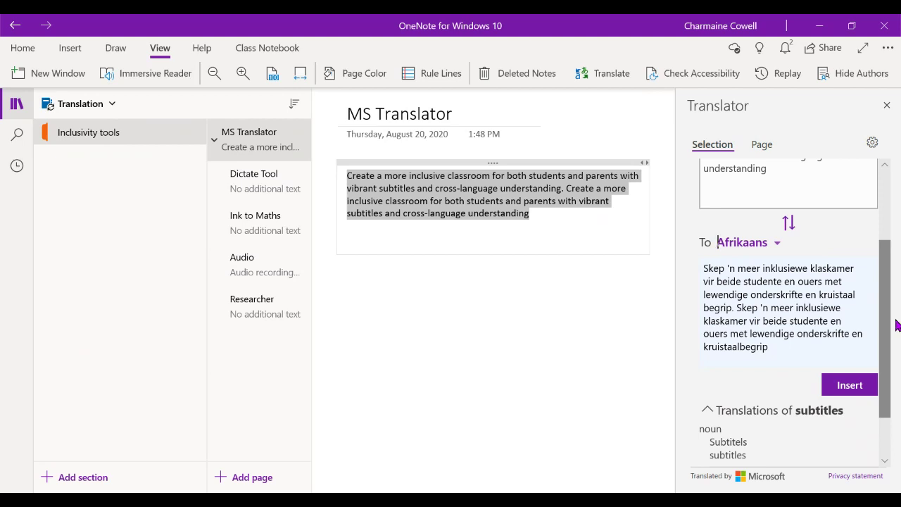
pyautogui.click(850, 386)
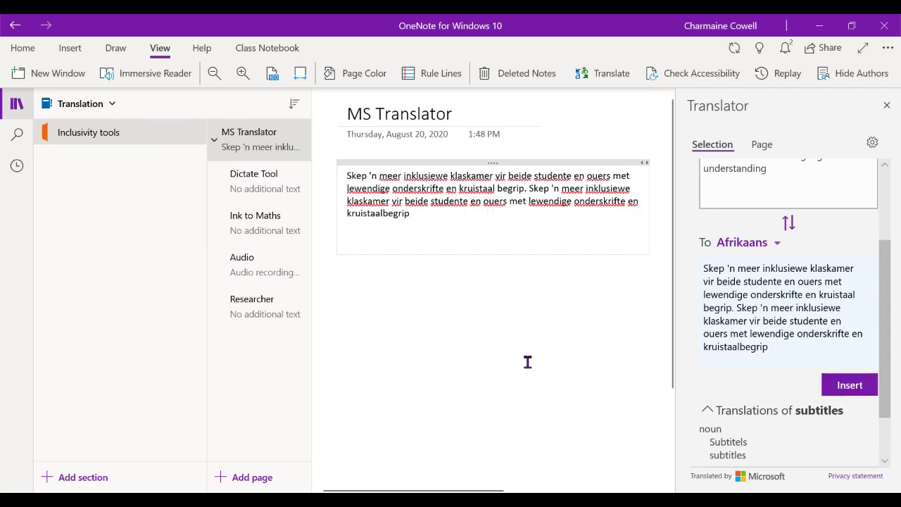
pyautogui.click(886, 106)
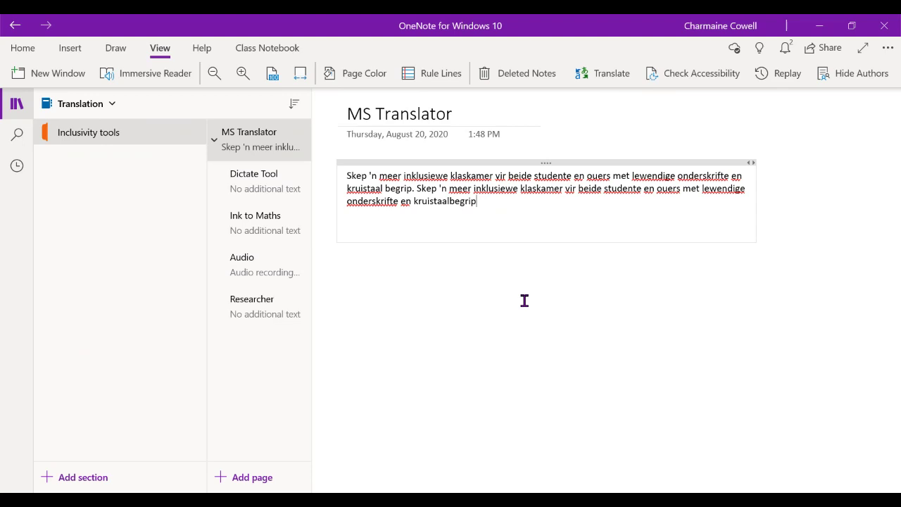
# On the Dictate Tool page, check the dictation language options and dictate a short paragraph about talking to the computer
pyautogui.click(252, 184)
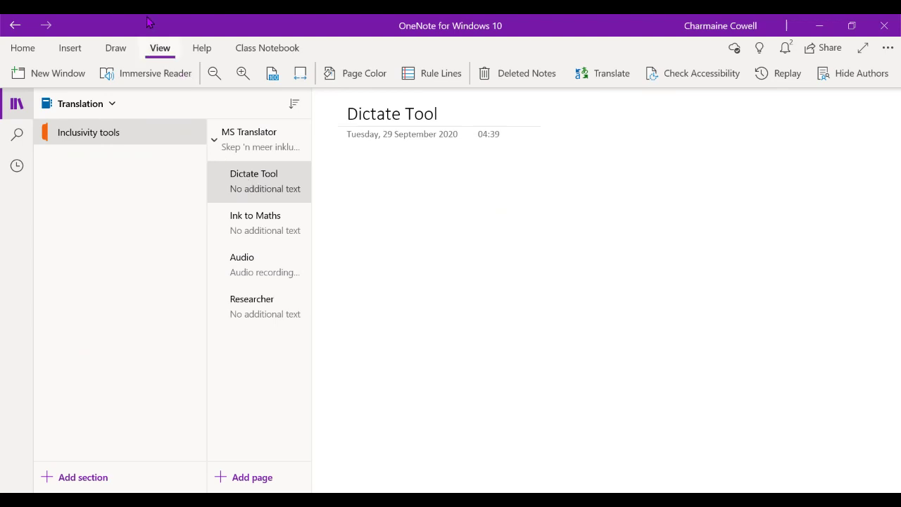
pyautogui.click(30, 49)
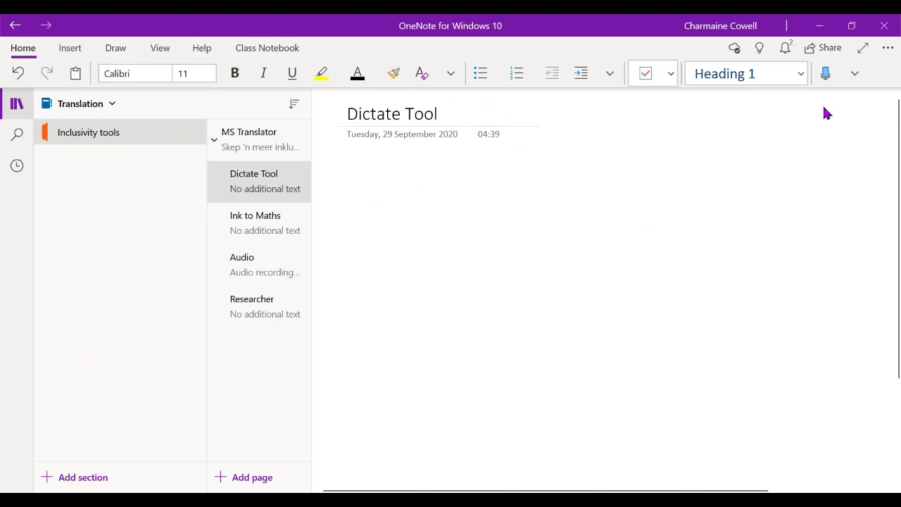
pyautogui.click(856, 79)
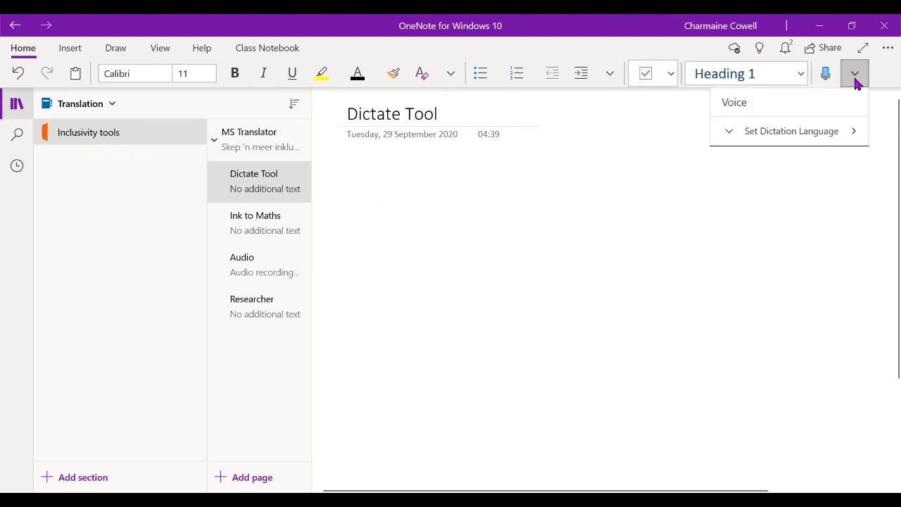
pyautogui.click(818, 137)
pyautogui.click(796, 176)
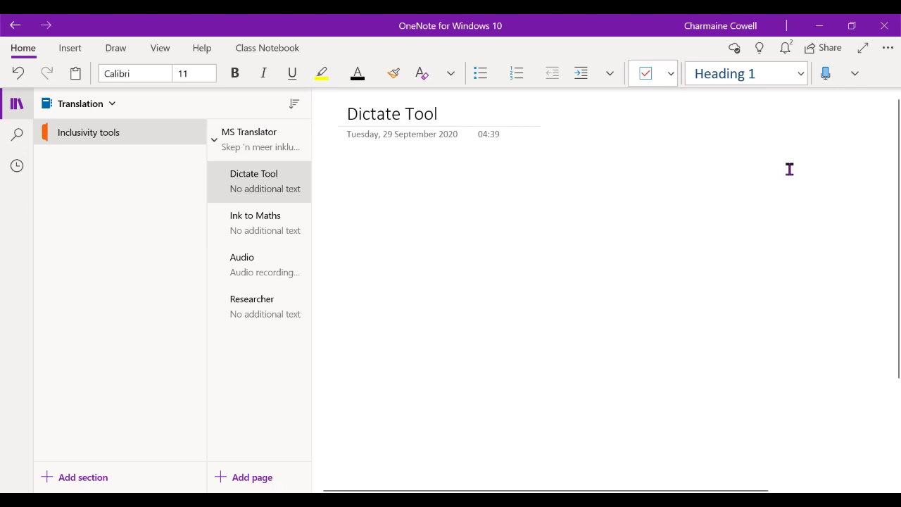
pyautogui.click(826, 74)
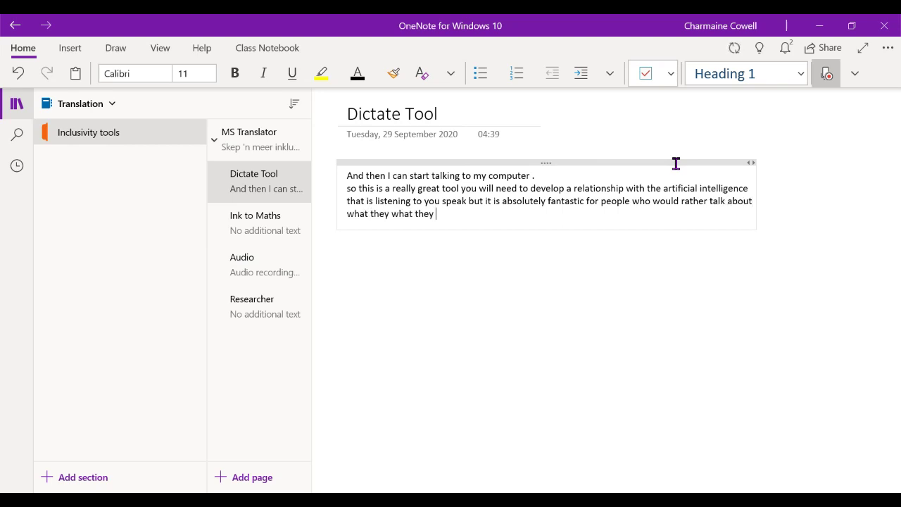
pyautogui.click(826, 76)
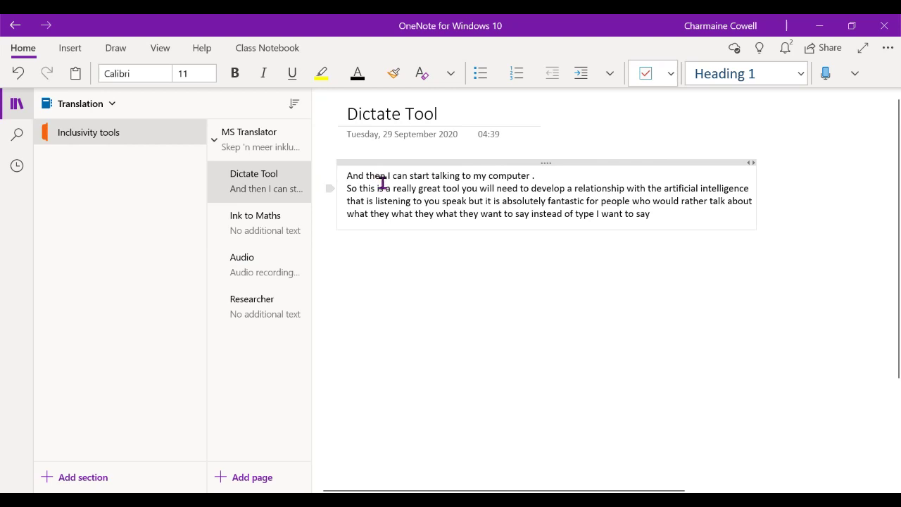
# Have Immersive Reader read the dictated page aloud with the Female voice, pausing partway through the text
pyautogui.click(167, 50)
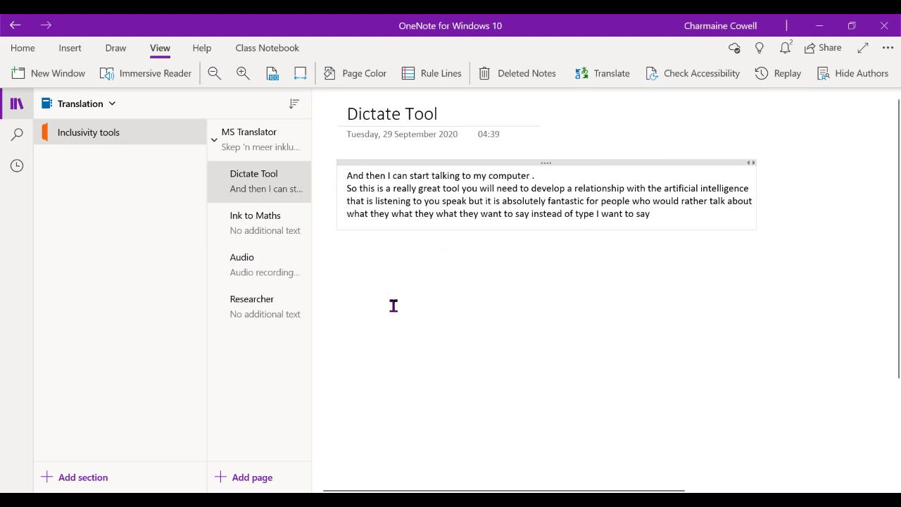
pyautogui.click(161, 79)
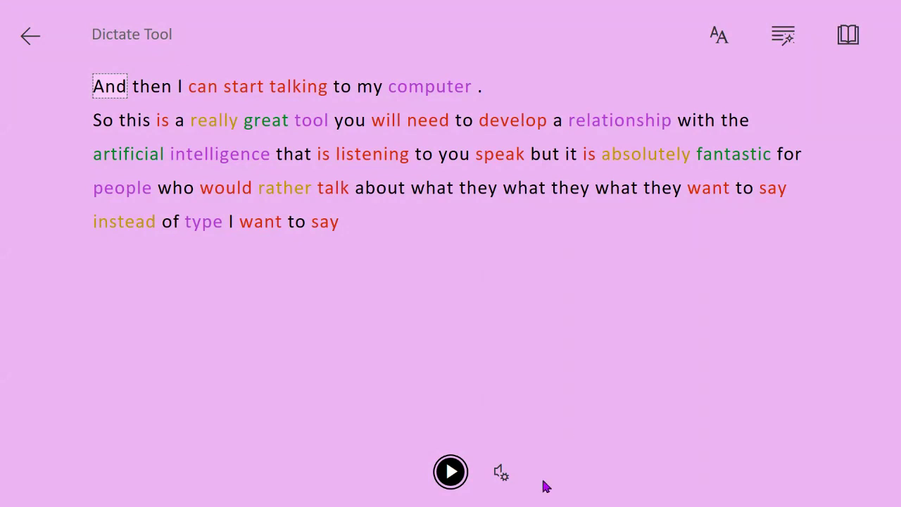
pyautogui.click(503, 481)
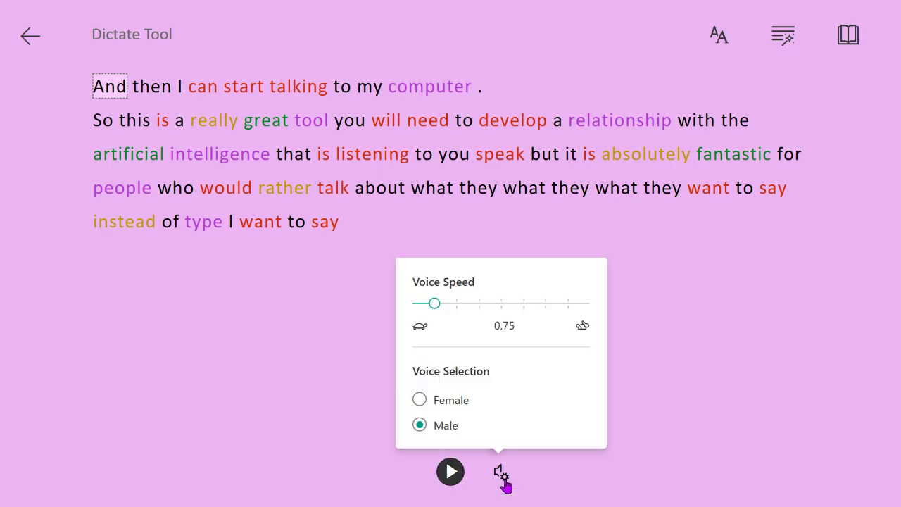
pyautogui.click(440, 403)
pyautogui.click(718, 331)
pyautogui.click(443, 478)
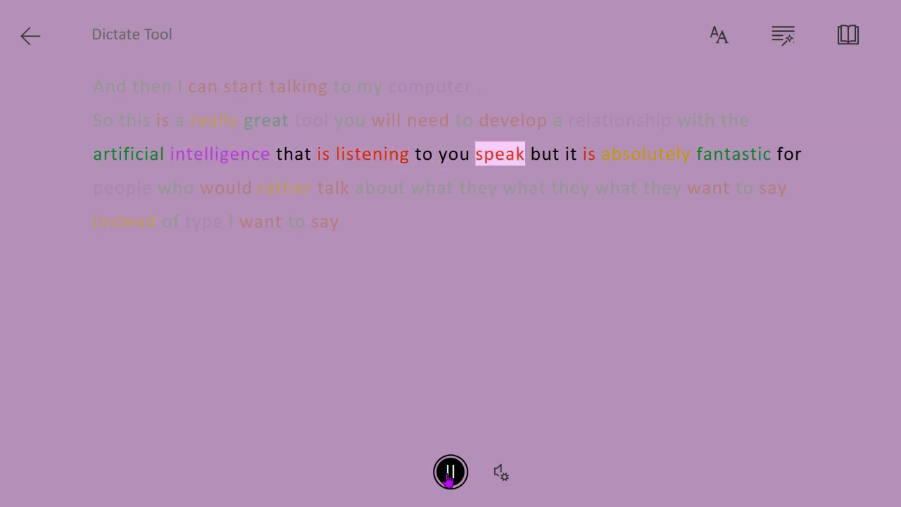
pyautogui.click(449, 477)
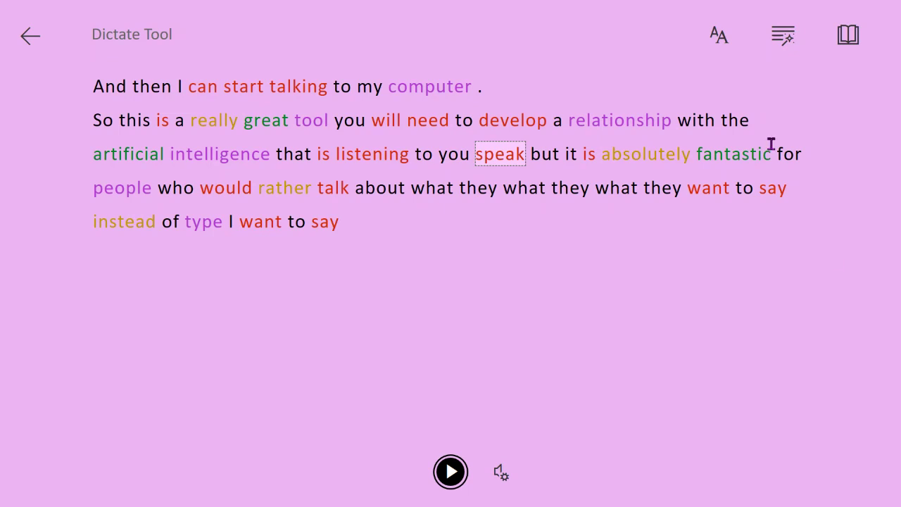
# Change the Immersive Reader theme to bright yellow from the expanded set of theme colours
pyautogui.click(718, 36)
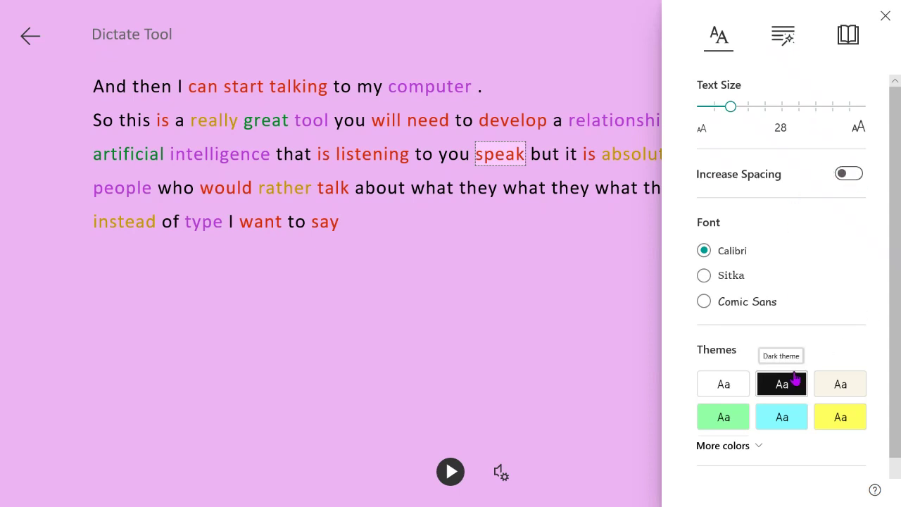
pyautogui.scroll(-1, 799, 374)
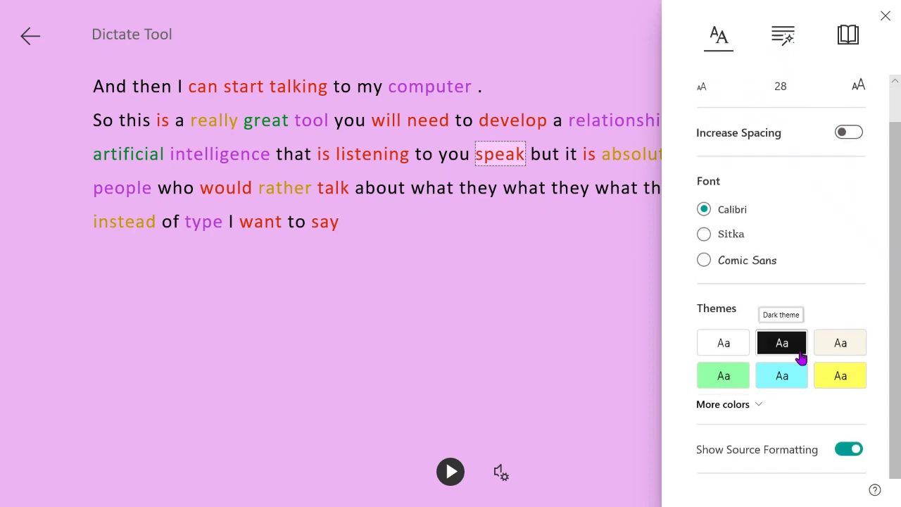
pyautogui.click(753, 407)
pyautogui.scroll(-3, 787, 394)
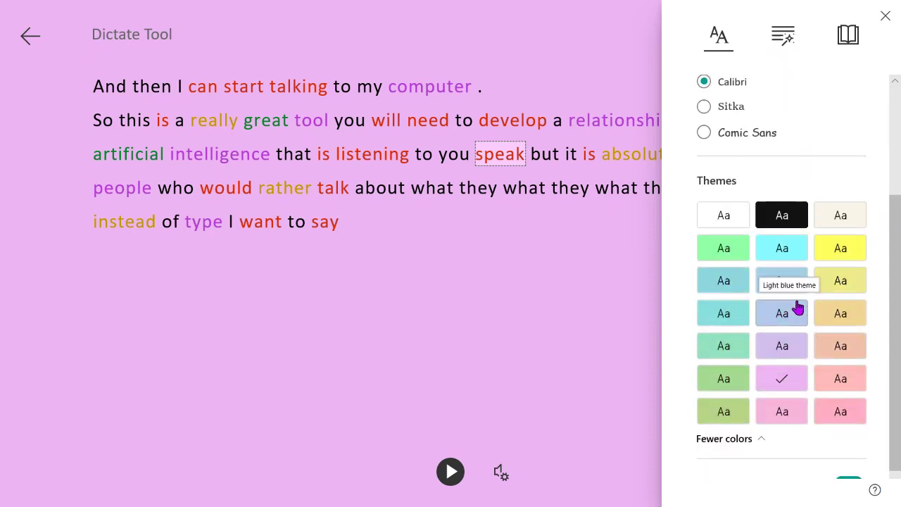
pyautogui.click(835, 258)
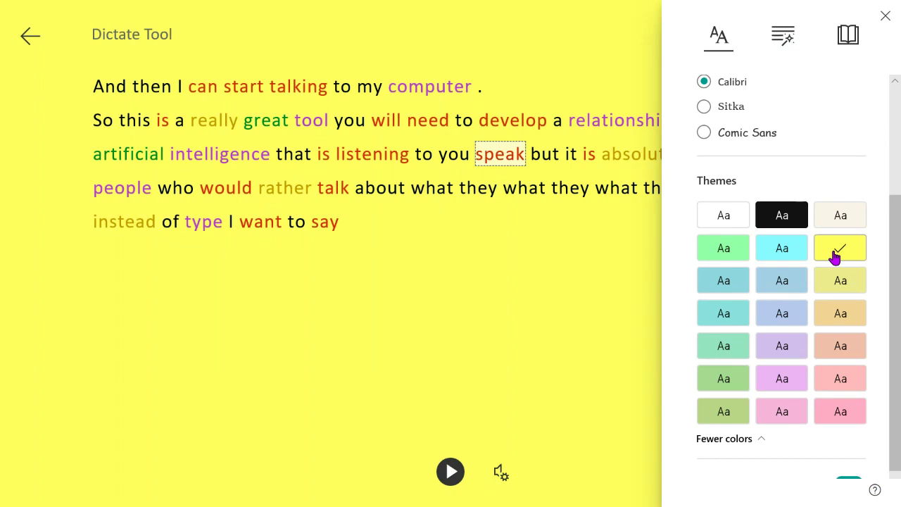
# View the parts of speech options, try the Line Focus sizes and Picture Dictionary, and switch both off again
pyautogui.click(786, 41)
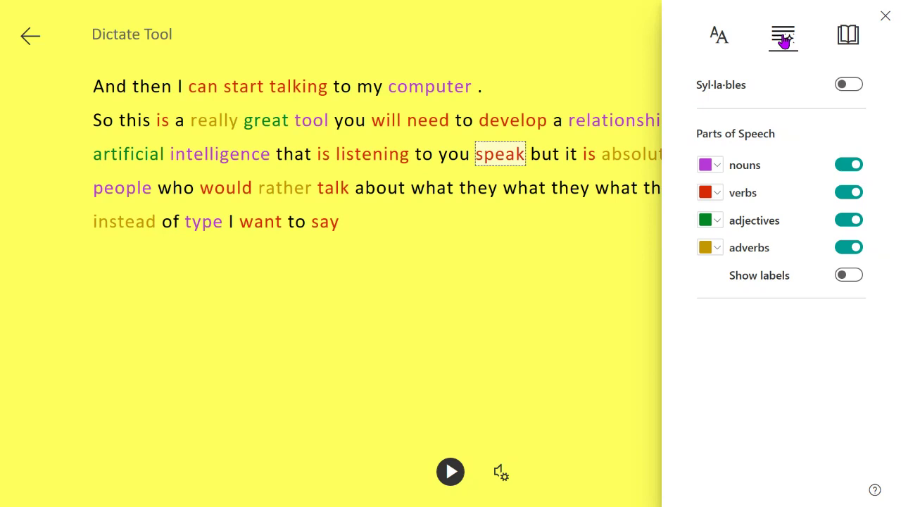
pyautogui.click(851, 37)
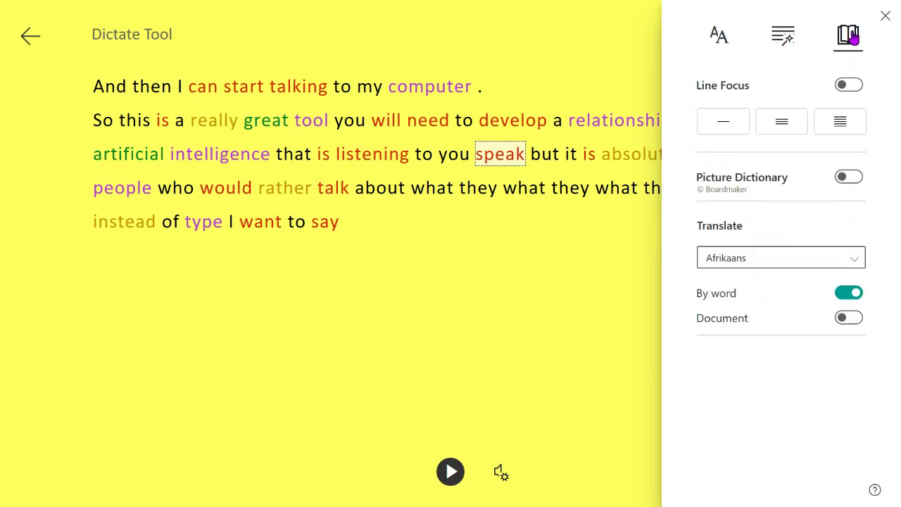
pyautogui.click(860, 86)
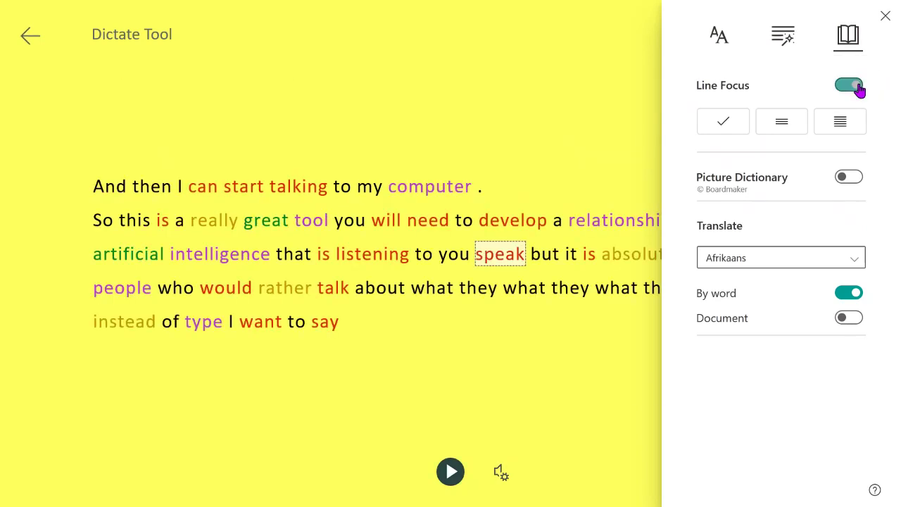
pyautogui.click(777, 125)
pyautogui.click(853, 125)
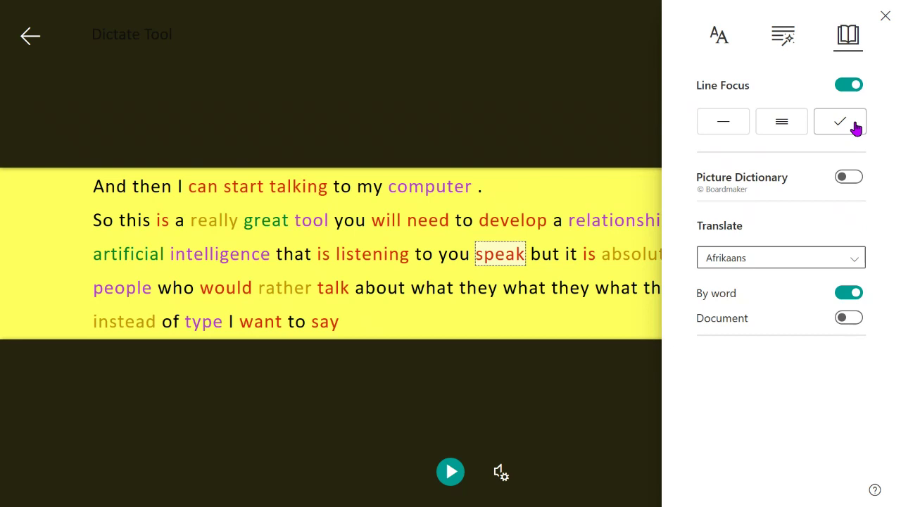
pyautogui.click(842, 180)
pyautogui.click(840, 182)
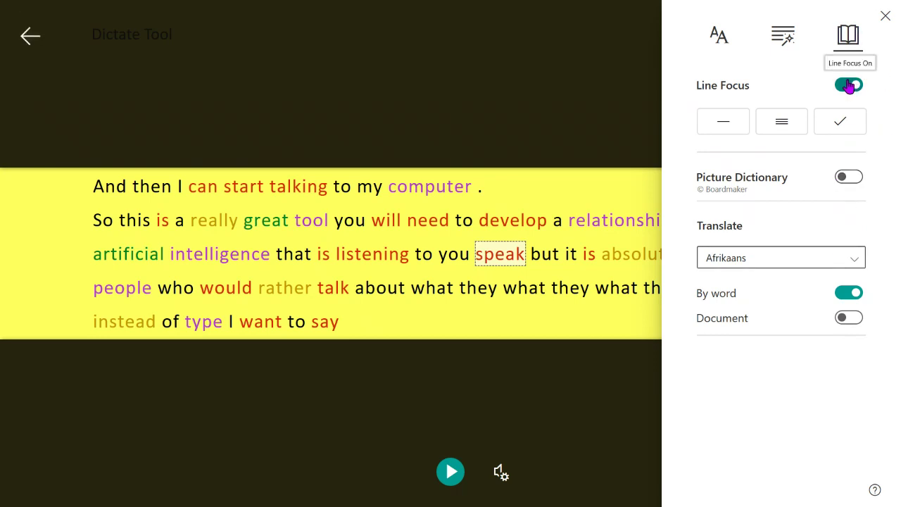
pyautogui.click(849, 86)
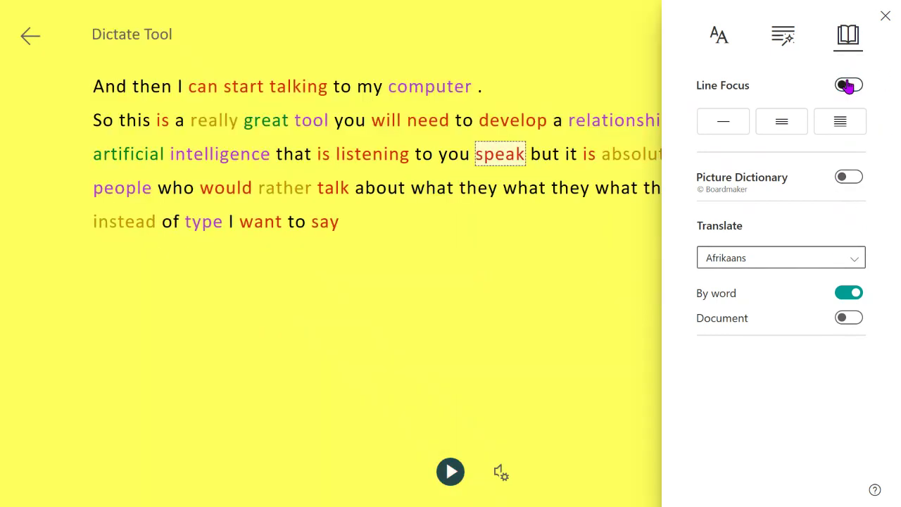
# Translate the whole document into Afrikaans in Immersive Reader and return to the notebook page
pyautogui.click(850, 319)
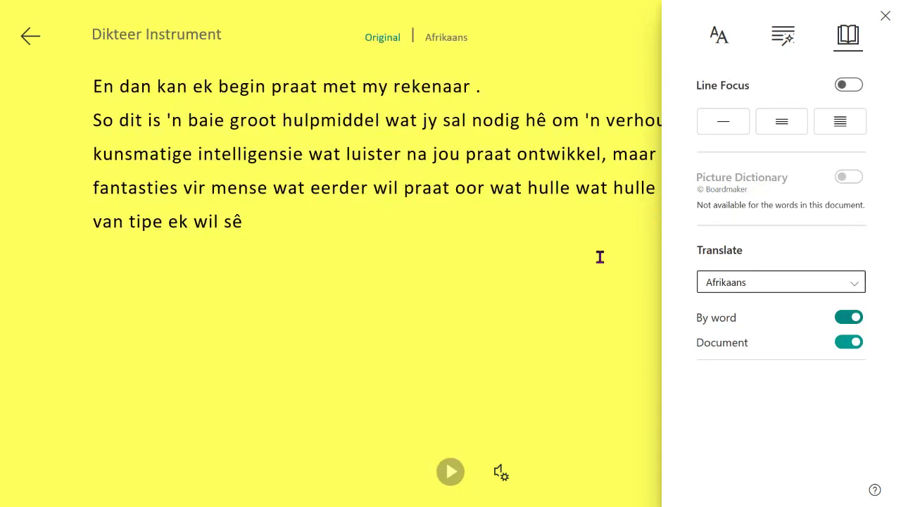
pyautogui.click(885, 16)
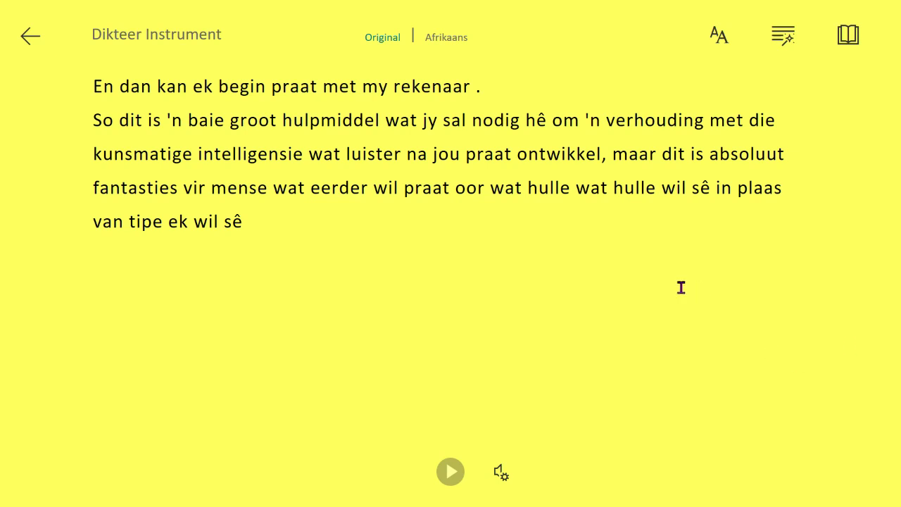
pyautogui.click(27, 39)
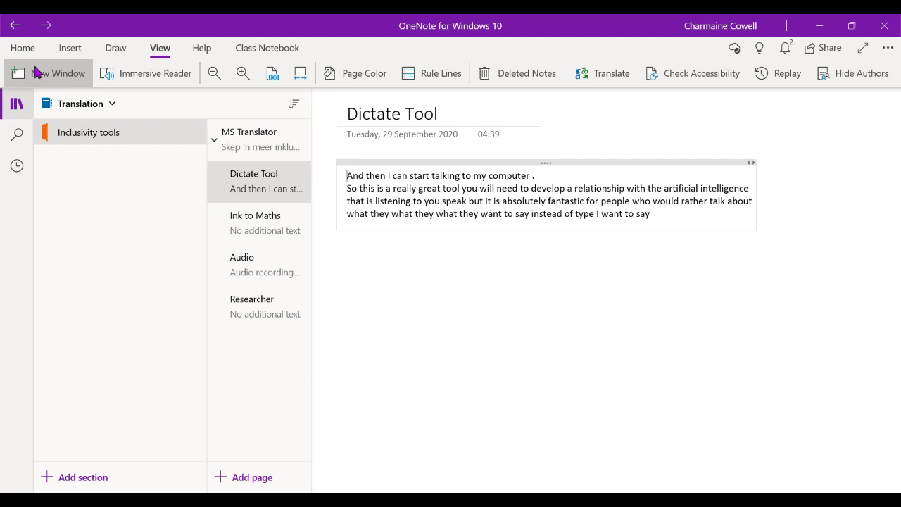
# On the Ink to Maths page, graph the handwritten equation 4x + 5y = 9 in 2D and insert the graph on the page
pyautogui.click(255, 226)
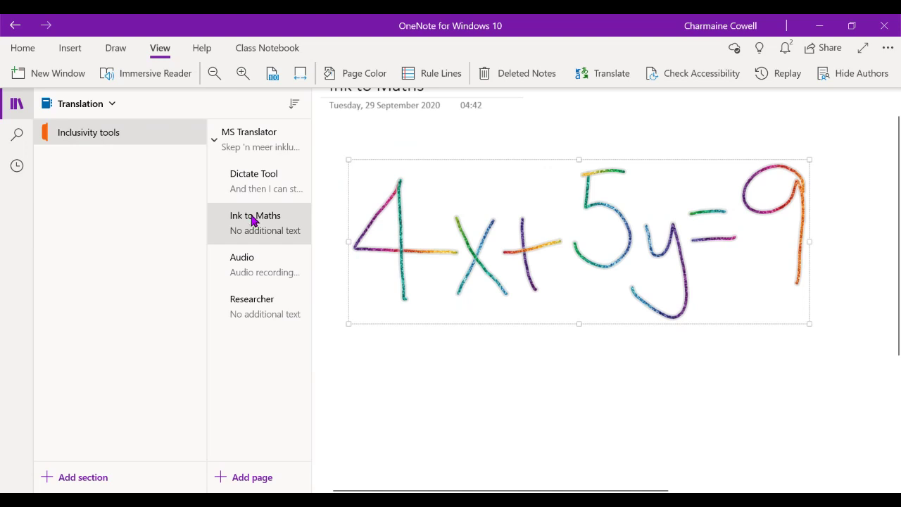
pyautogui.click(113, 50)
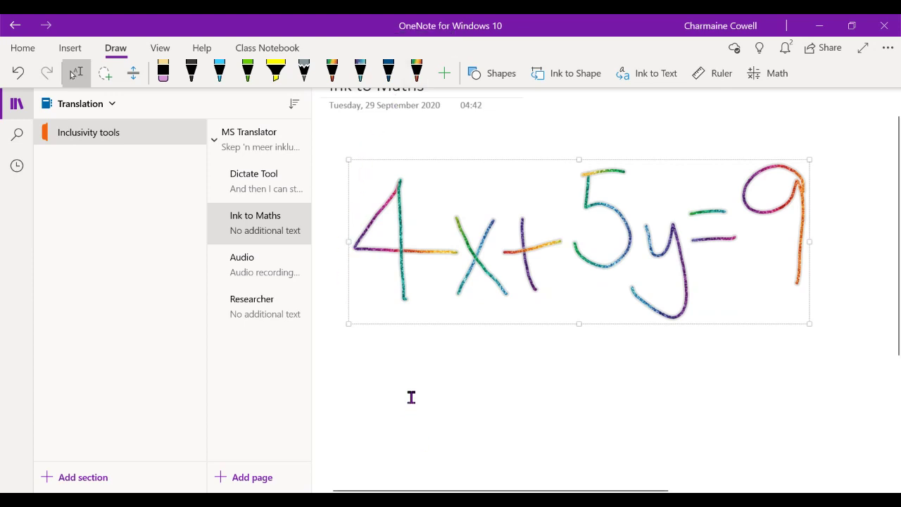
pyautogui.click(778, 77)
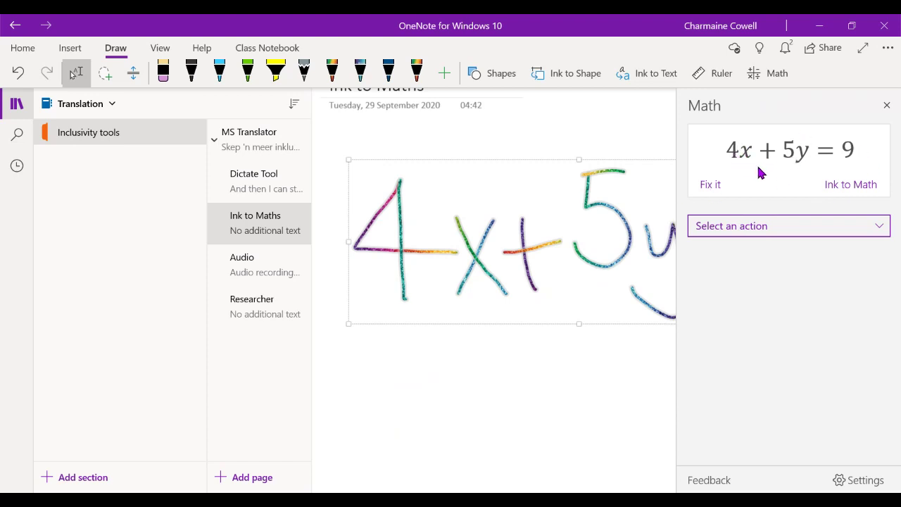
pyautogui.click(748, 225)
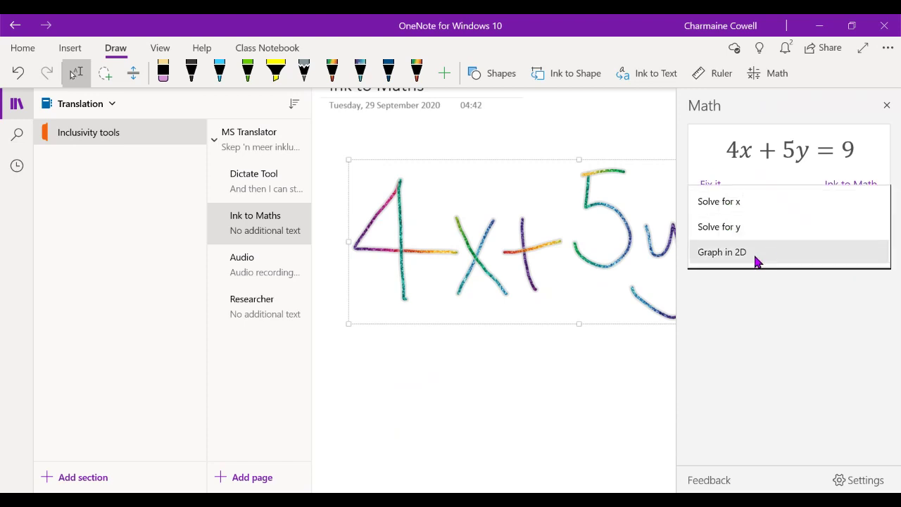
pyautogui.click(747, 253)
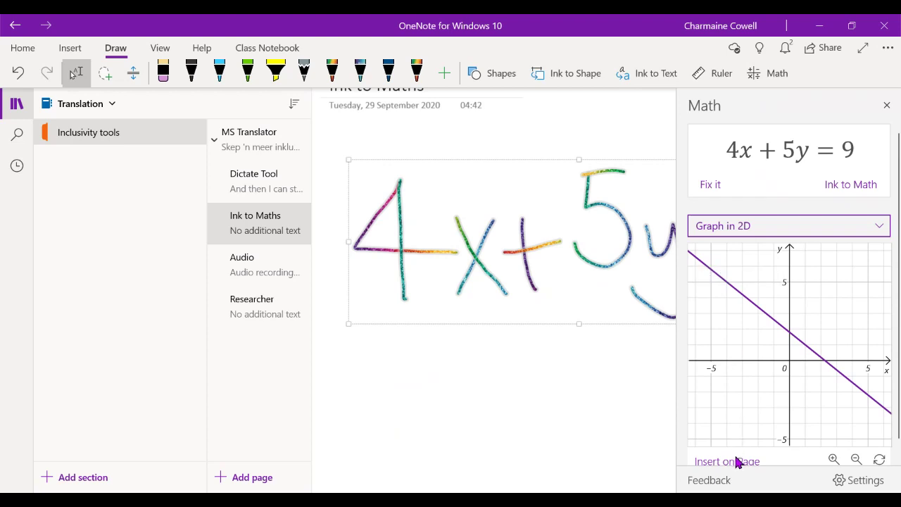
pyautogui.click(737, 461)
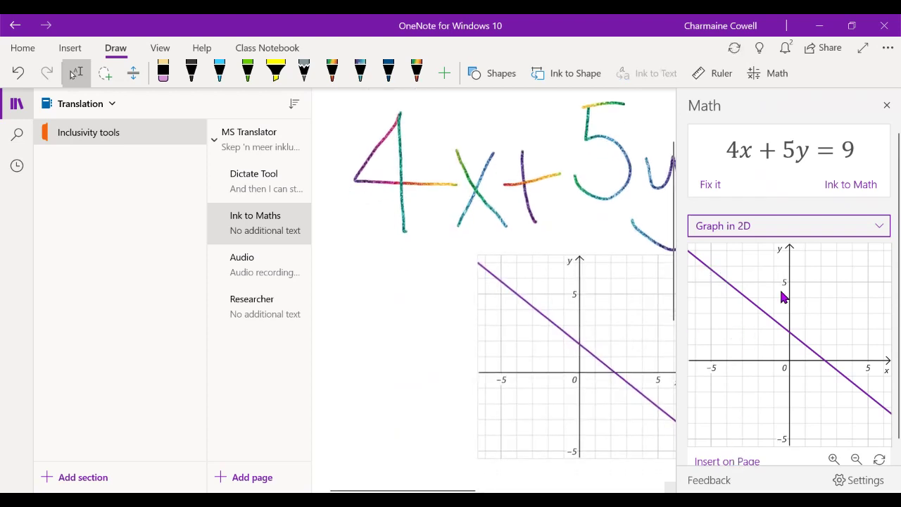
# Convert the handwritten equation to typed maths, close the Math tool and undo the conversion
pyautogui.click(866, 185)
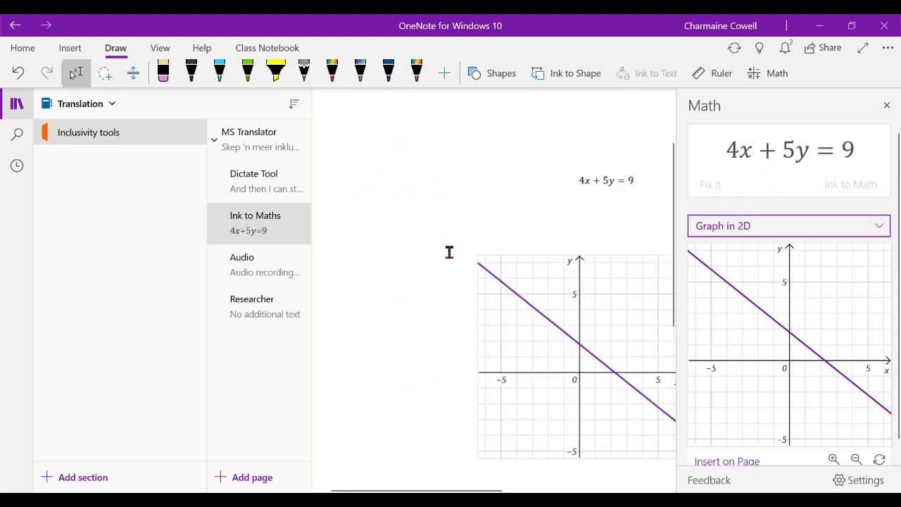
pyautogui.click(887, 104)
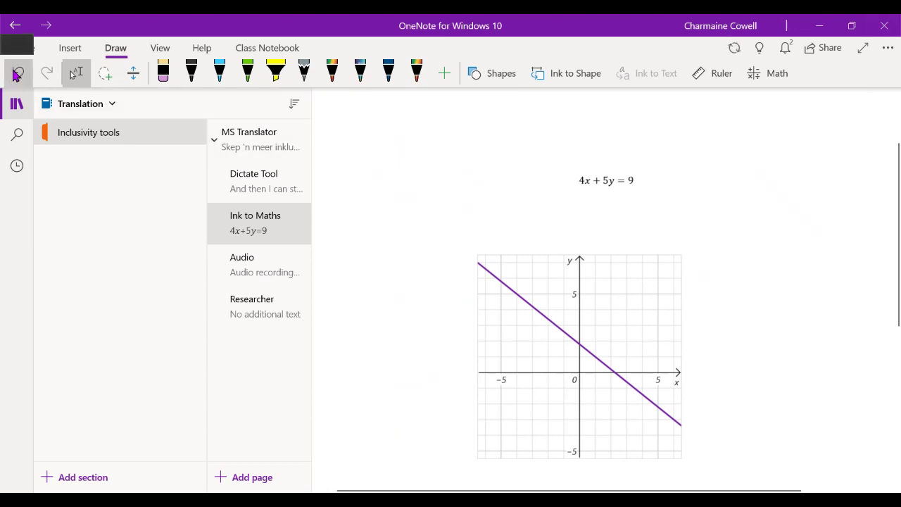
pyautogui.click(15, 75)
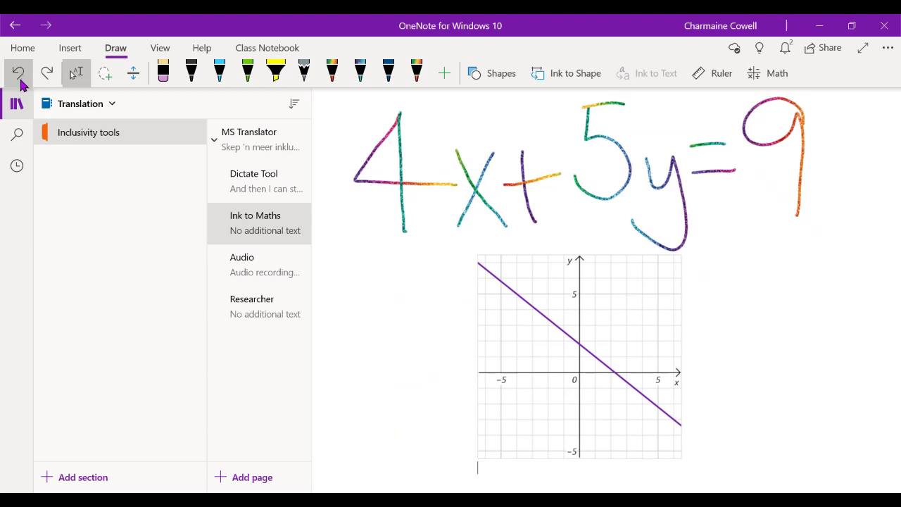
# Go to the Audio page and delete the existing audio recording together with its timestamp text
pyautogui.click(266, 261)
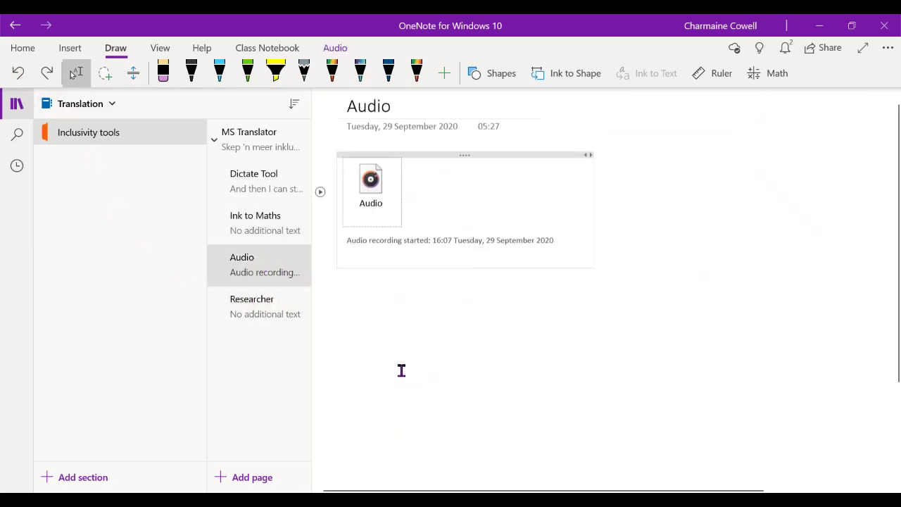
pyautogui.click(73, 49)
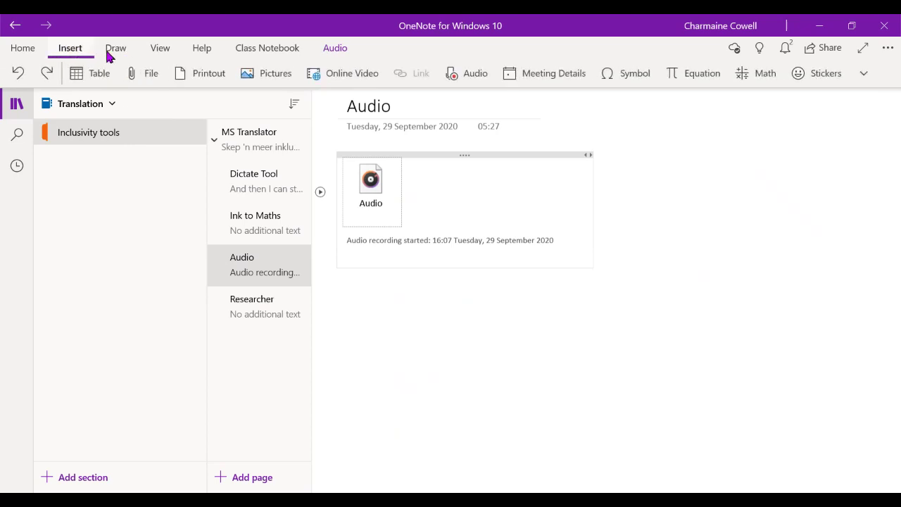
pyautogui.click(427, 153)
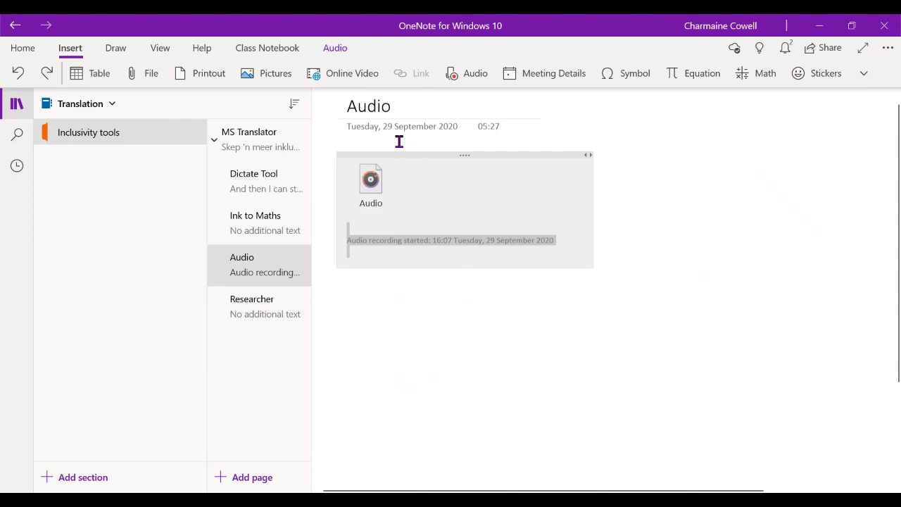
pyautogui.press('Delete')
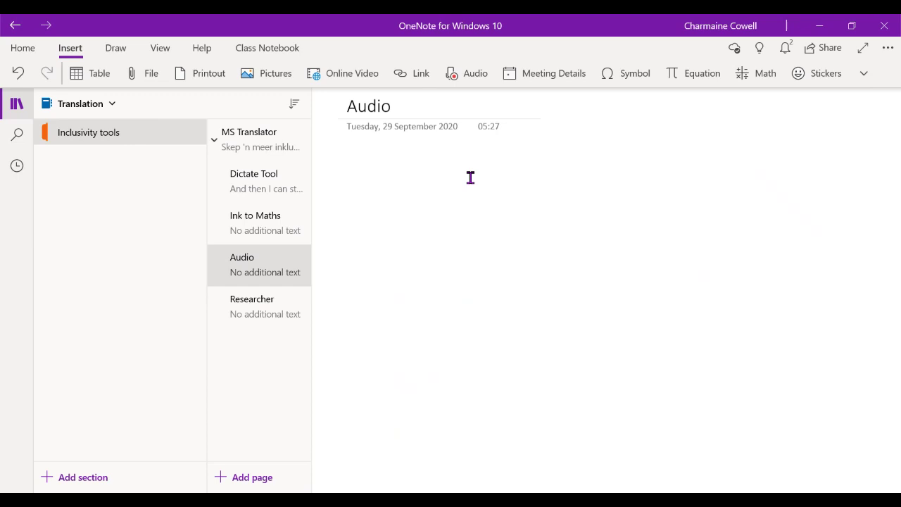
# Record a new audio clip on the Audio page, stop the recording and play it back
pyautogui.click(459, 74)
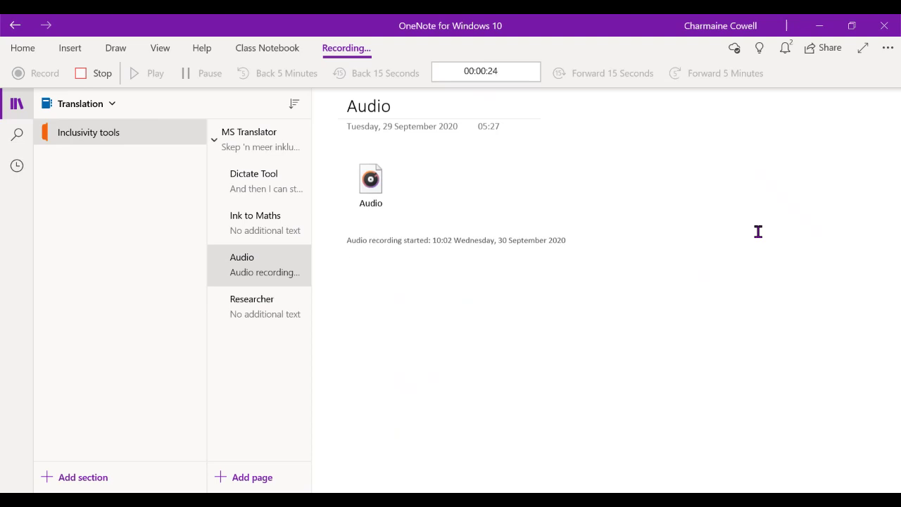
pyautogui.click(96, 73)
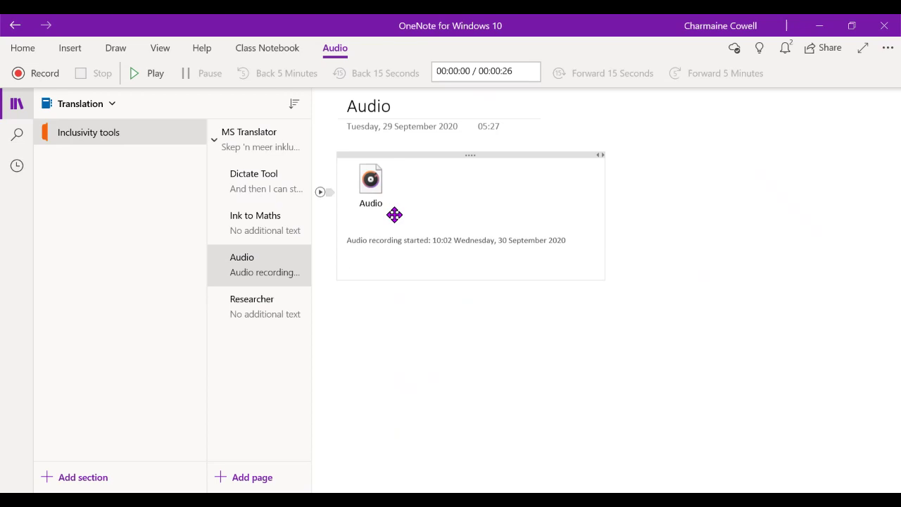
pyautogui.click(157, 74)
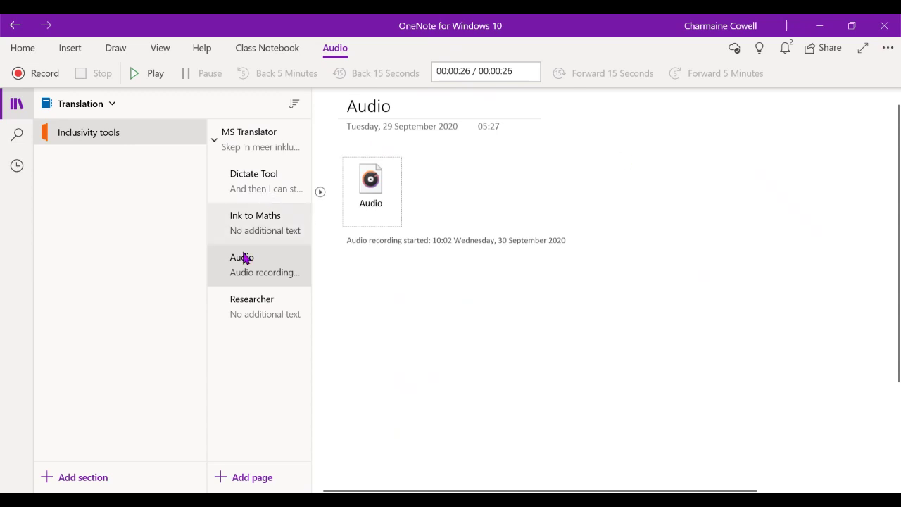
# On the Researcher page, open the Researcher tool and search for "Syrian Civil War"
pyautogui.click(270, 314)
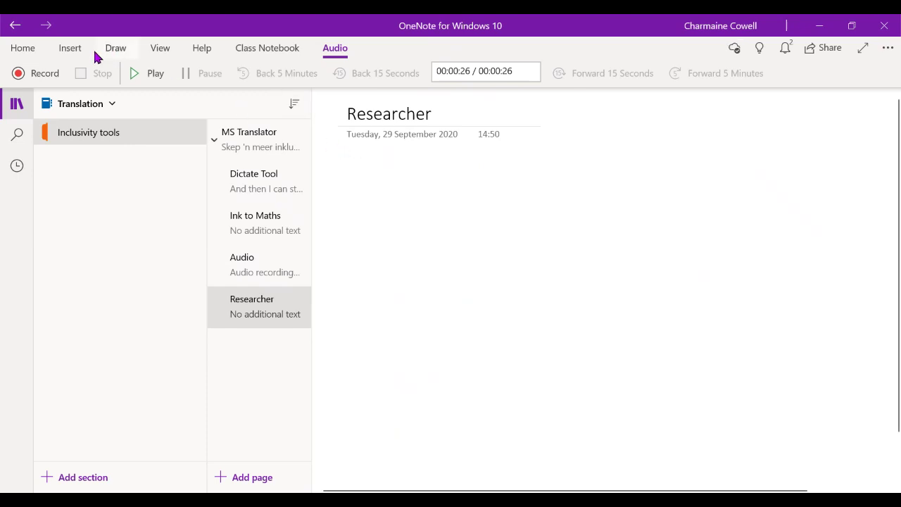
pyautogui.click(70, 50)
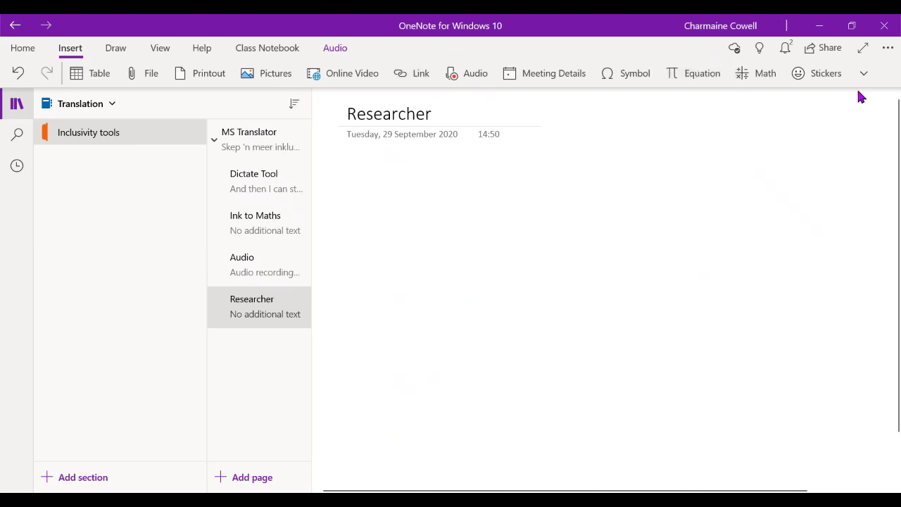
pyautogui.click(866, 77)
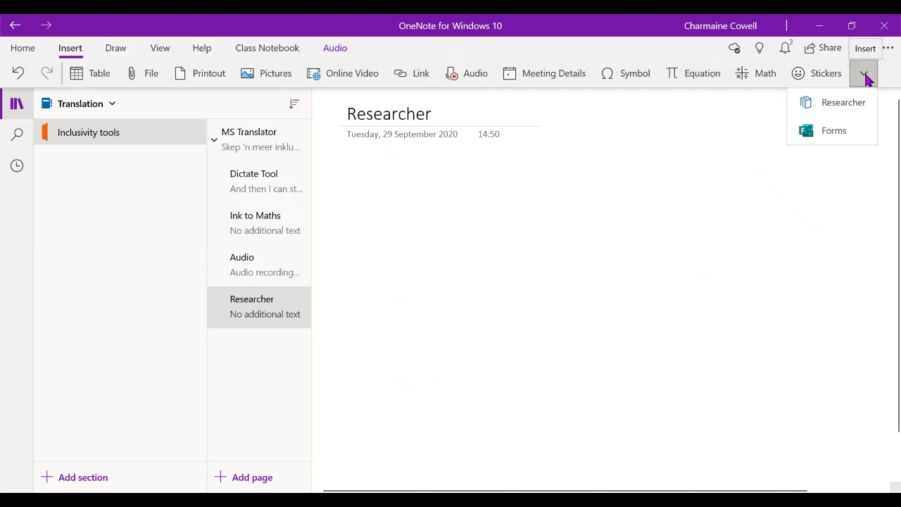
pyautogui.click(850, 108)
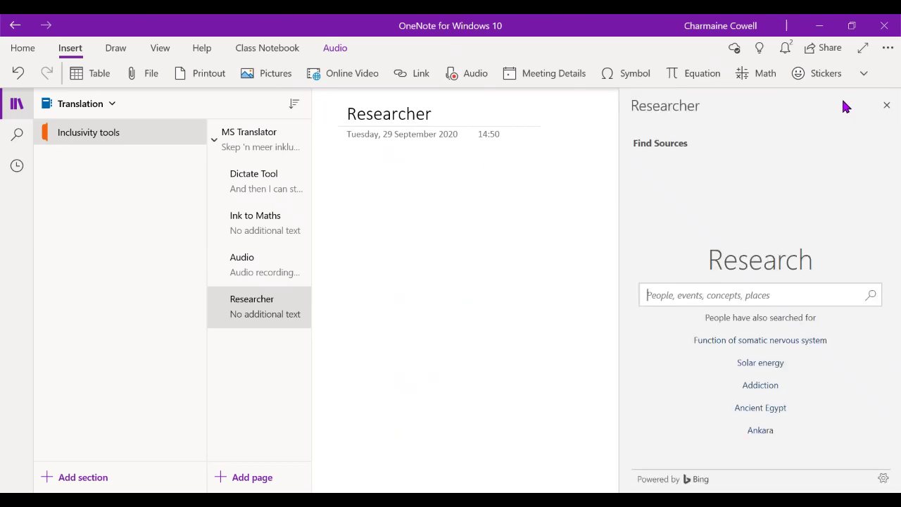
pyautogui.write('Syrian')
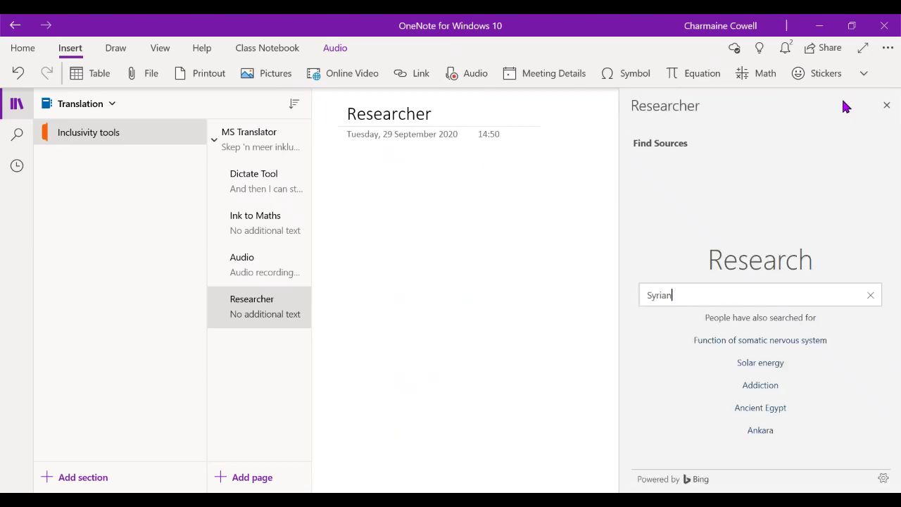
pyautogui.write(' Civil War')
pyautogui.press('Return')
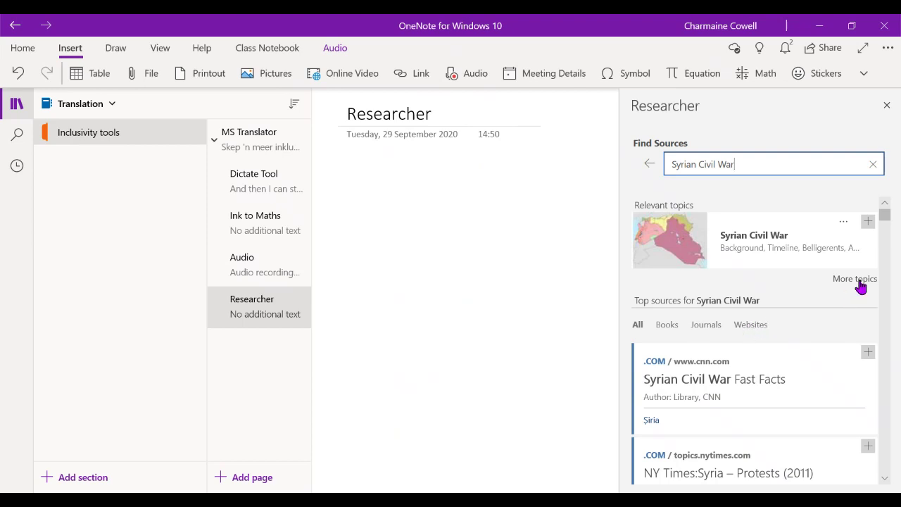
# Look through the relevant topics and top sources for Syrian Civil War, and close Researcher
pyautogui.scroll(-3, 810, 392)
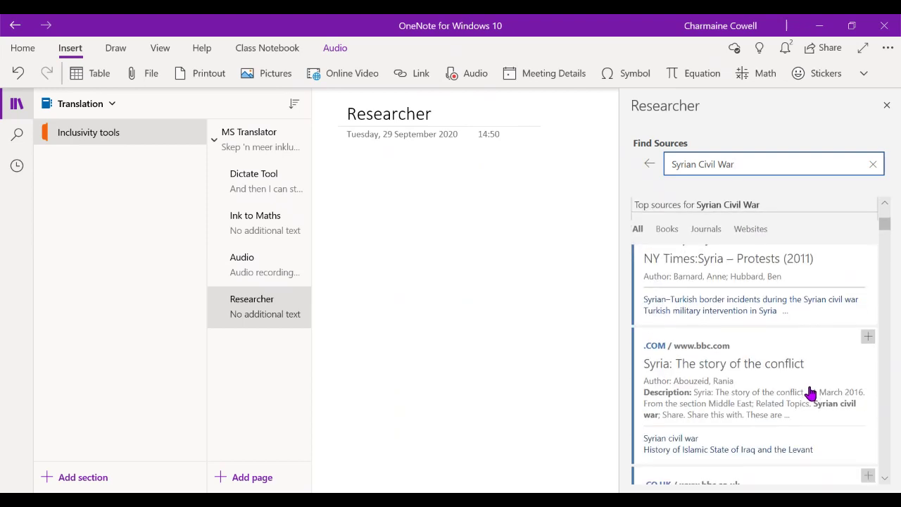
pyautogui.scroll(-3, 811, 392)
pyautogui.scroll(3, 811, 392)
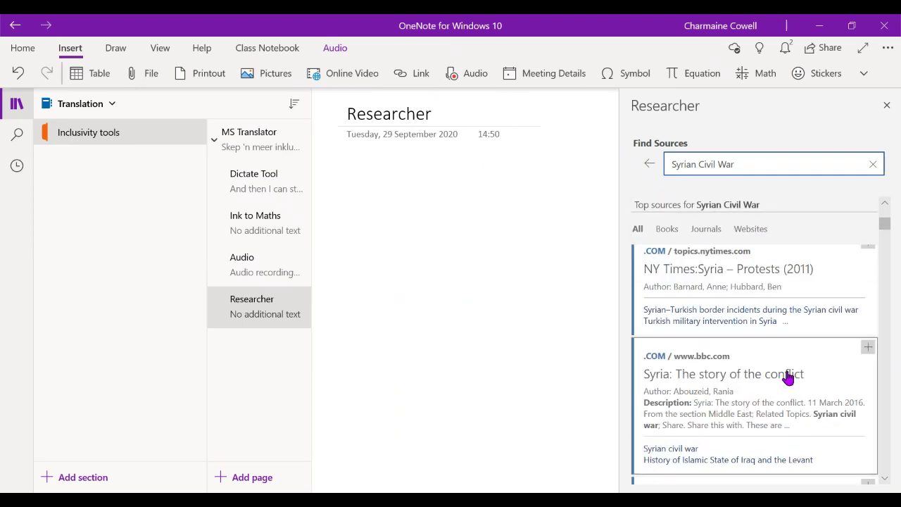
pyautogui.scroll(2, 788, 378)
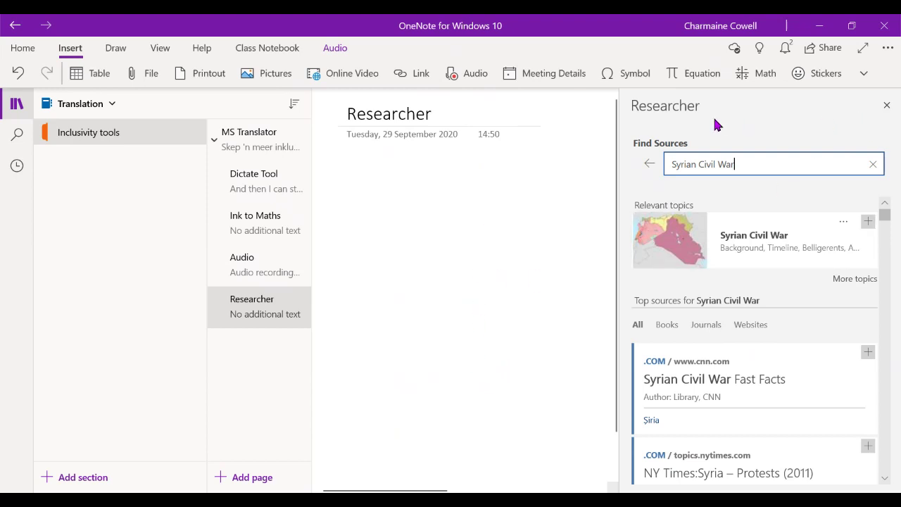
pyautogui.click(886, 106)
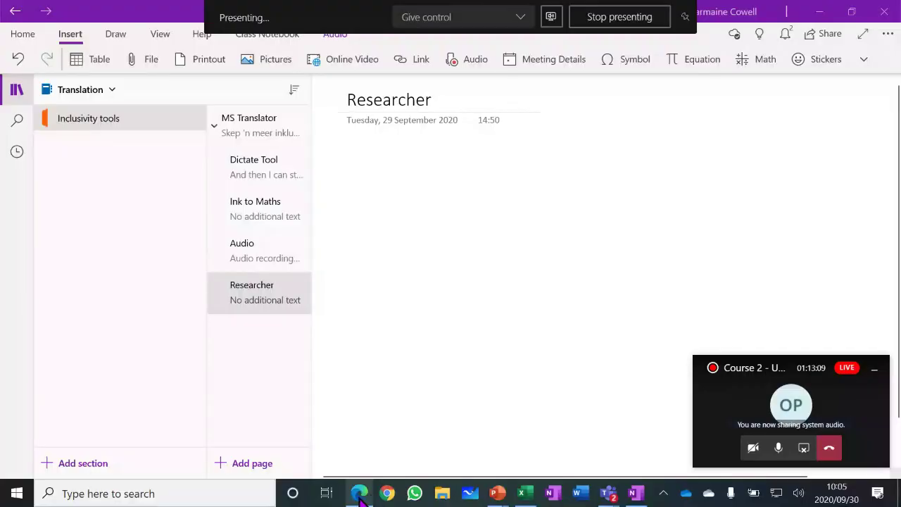
# Switch to Microsoft Edge, bring up the article "COVID: Top 10 current conspiracy theories" and minimise the floating meeting window
pyautogui.click(360, 493)
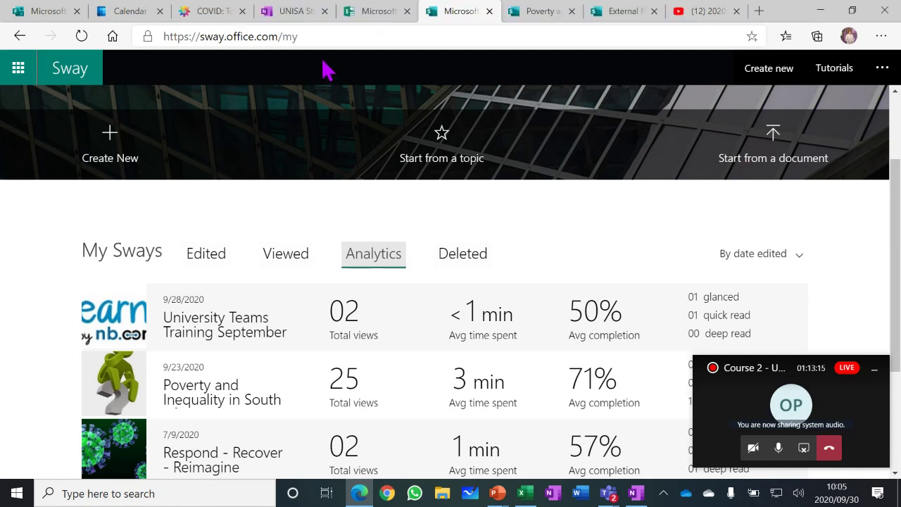
pyautogui.click(210, 11)
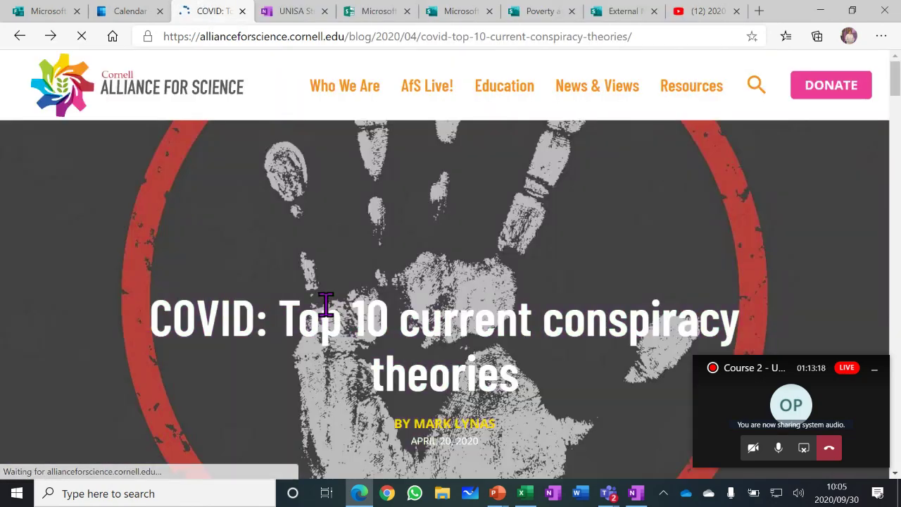
pyautogui.click(874, 370)
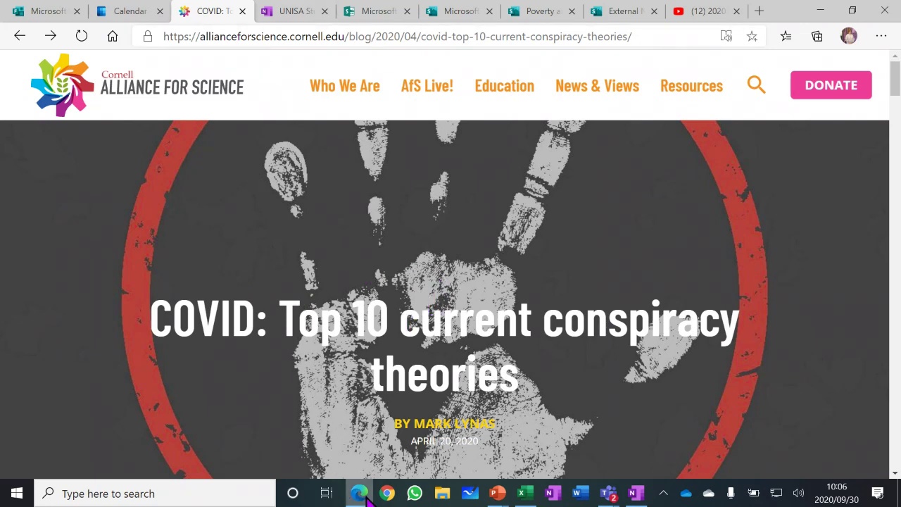
pyautogui.moveTo(367, 495)
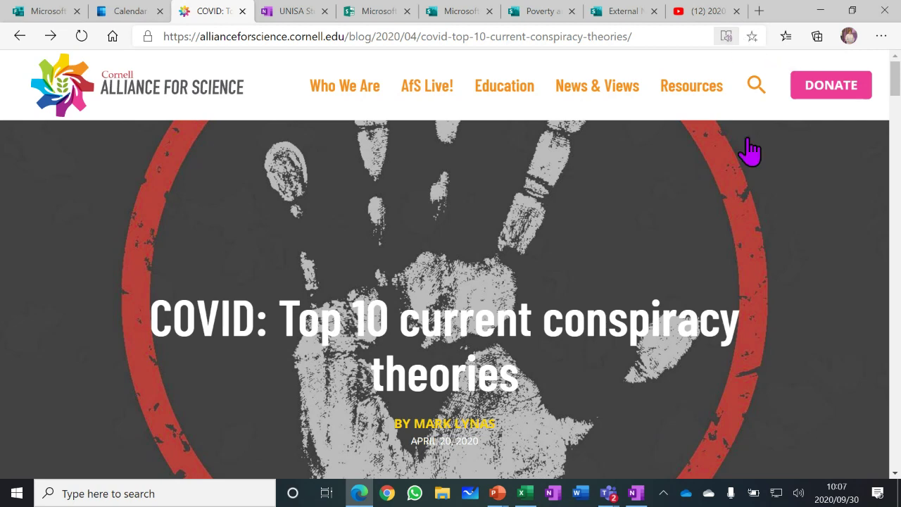
# Skim the original web article, open it in Immersive Reader and pin the reader's toolbar
pyautogui.scroll(-10, 518, 299)
pyautogui.scroll(-5, 518, 300)
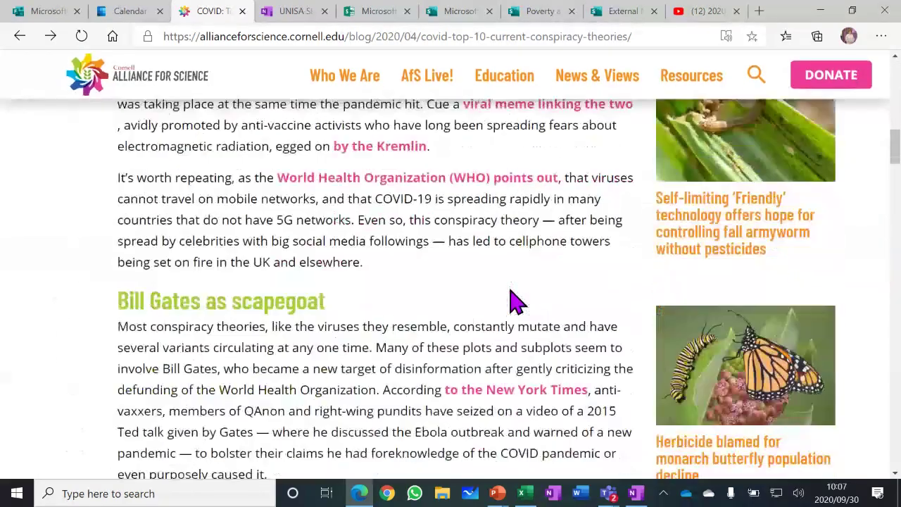
pyautogui.scroll(12, 509, 288)
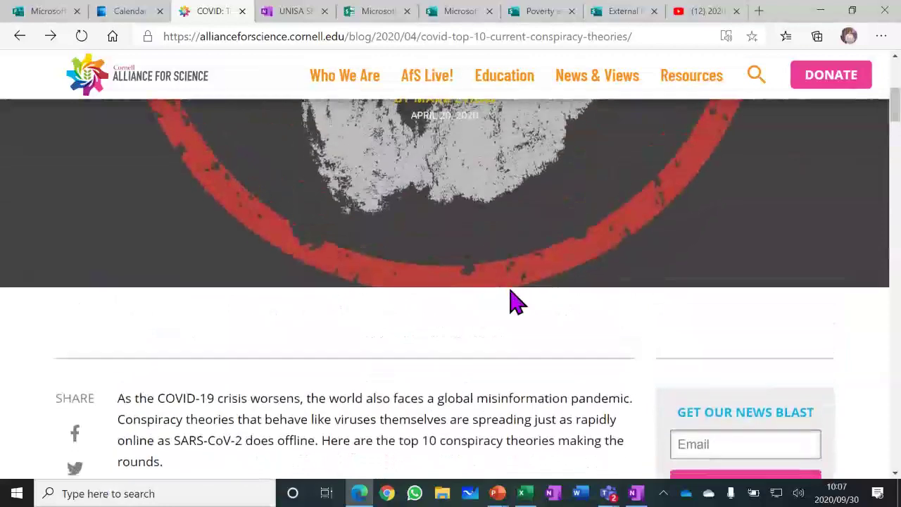
pyautogui.scroll(-3, 513, 302)
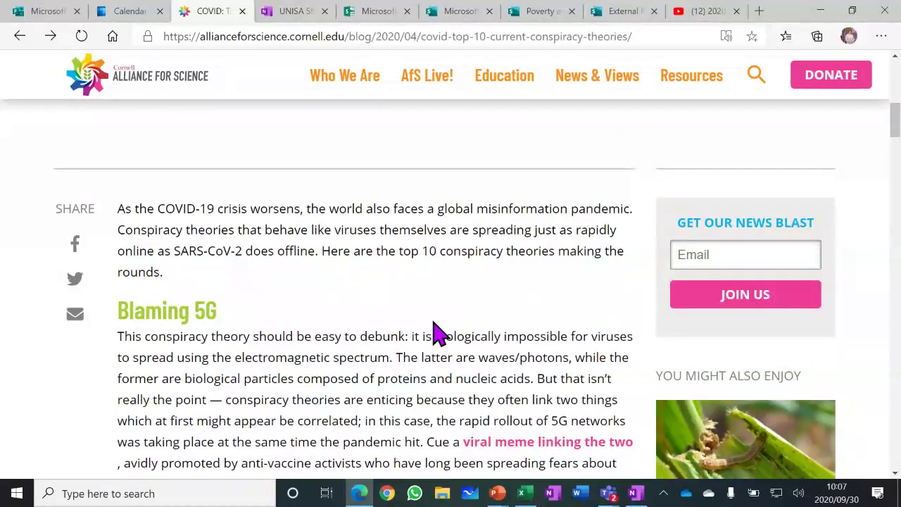
pyautogui.scroll(5, 434, 338)
pyautogui.scroll(2, 434, 338)
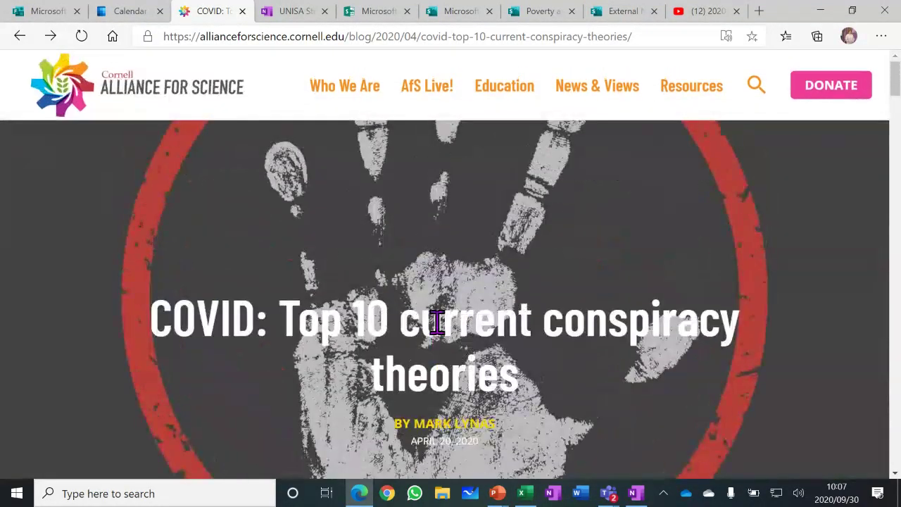
pyautogui.click(727, 36)
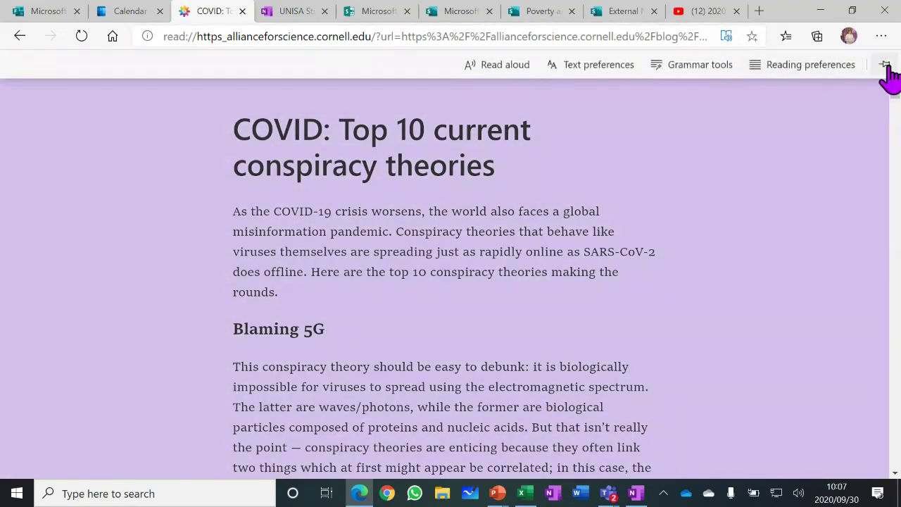
pyautogui.click(885, 64)
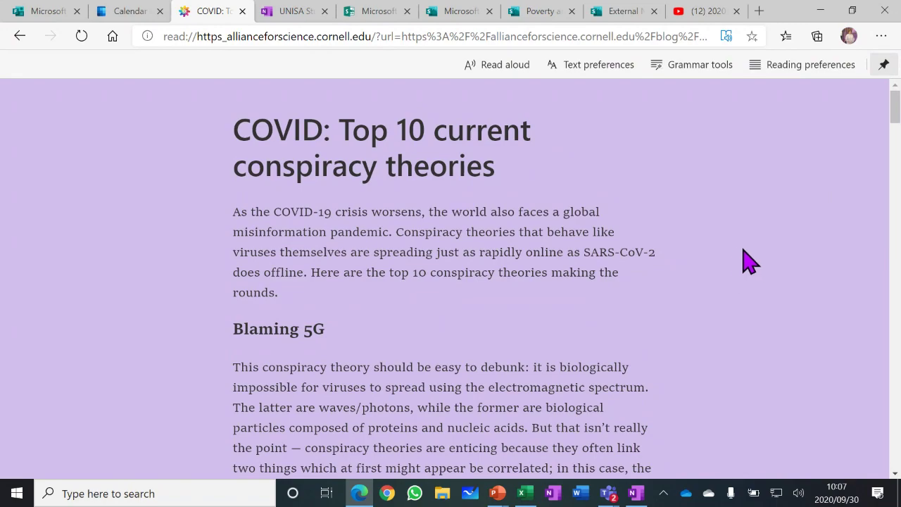
# Skim the simplified article, start Read aloud from its title and pause the reading
pyautogui.scroll(-5, 708, 261)
pyautogui.scroll(-6, 710, 255)
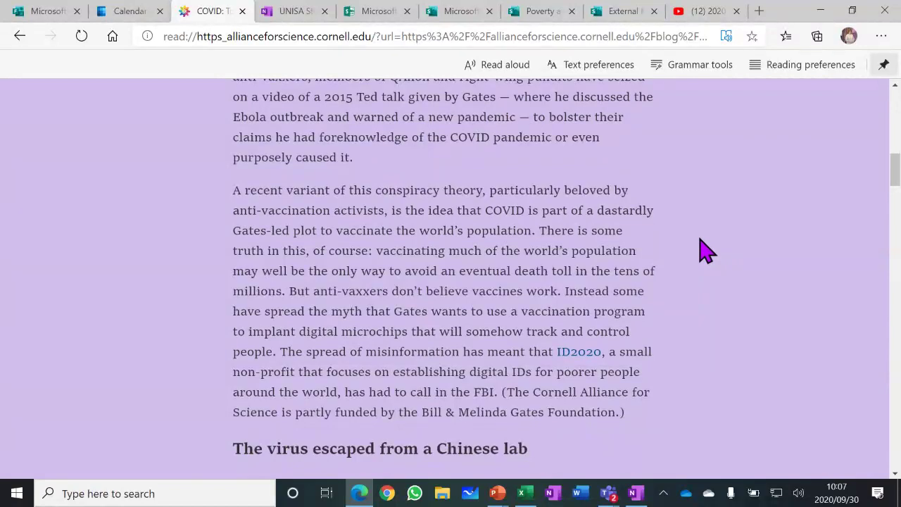
pyautogui.scroll(4, 681, 252)
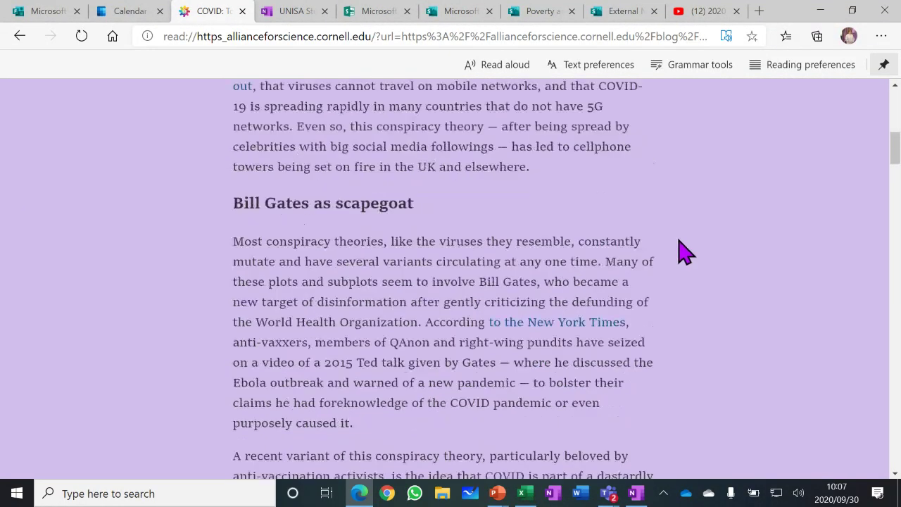
pyautogui.scroll(7, 682, 252)
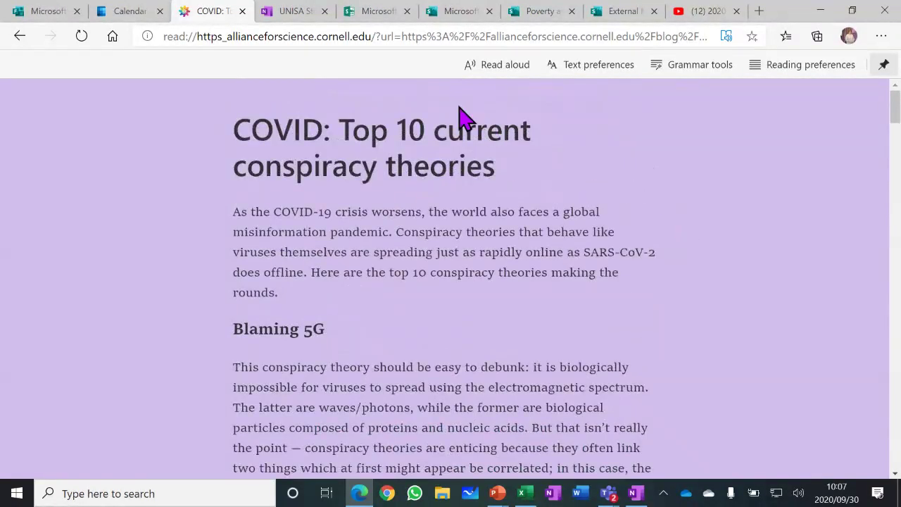
pyautogui.click(505, 67)
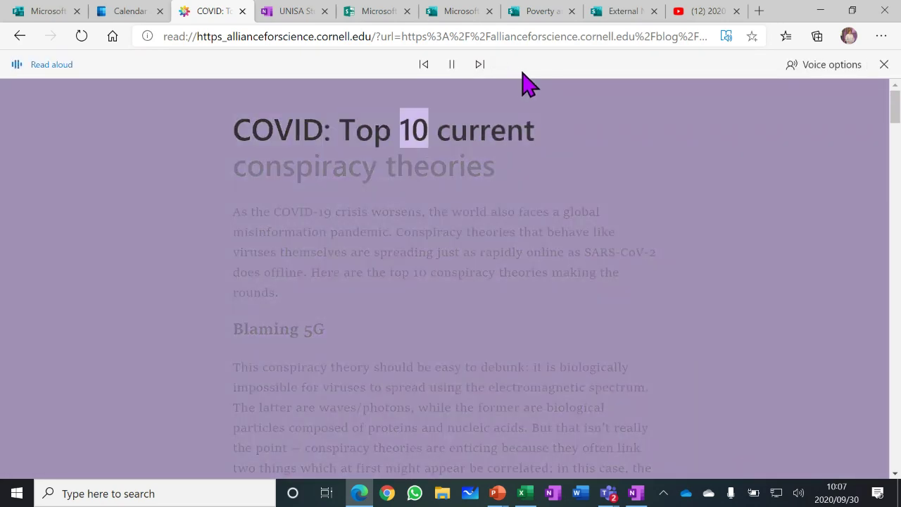
pyautogui.click(453, 69)
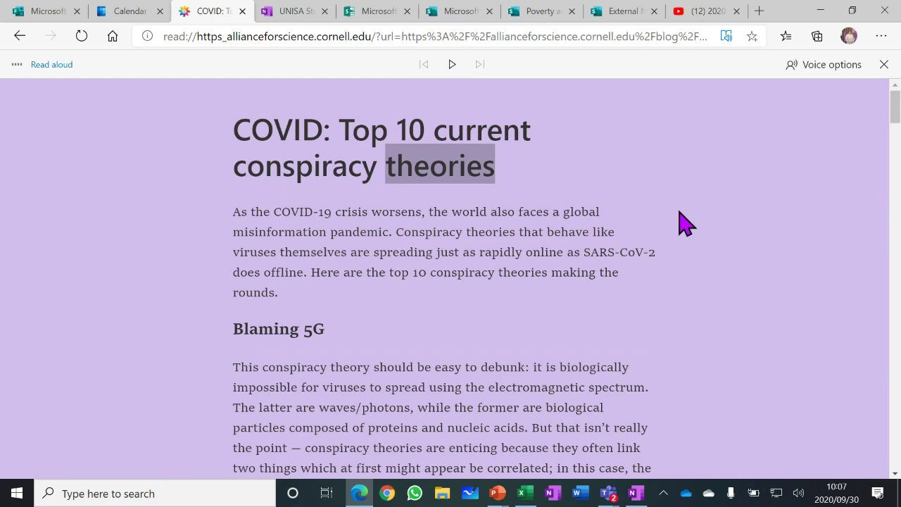
# View the Read aloud voice options, look through the list of available voices and close that list
pyautogui.click(854, 71)
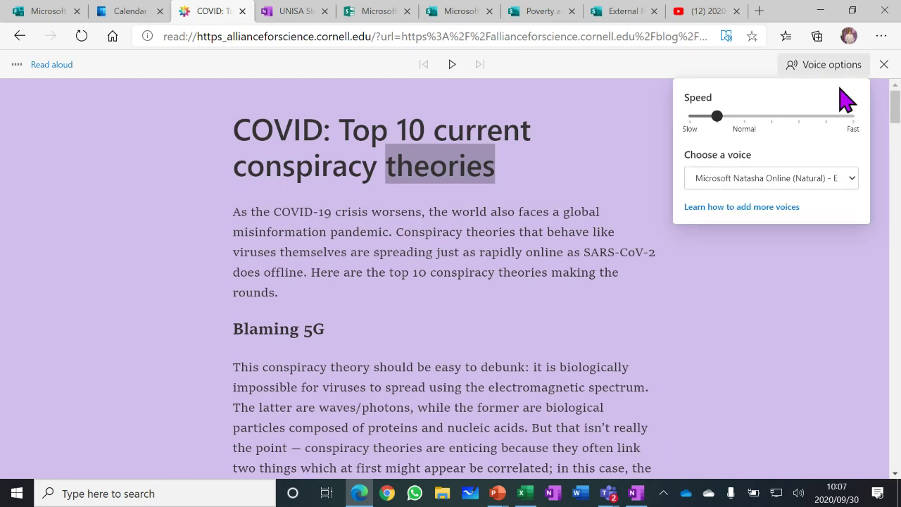
pyautogui.click(854, 180)
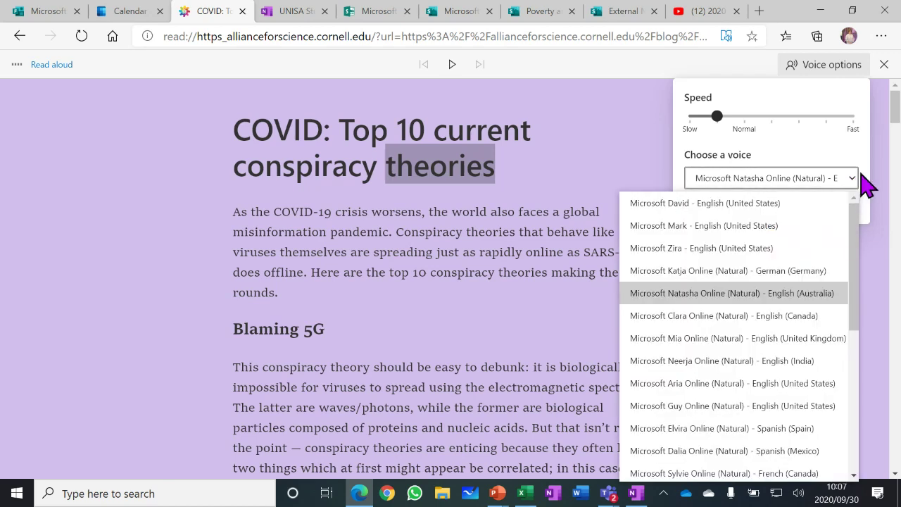
pyautogui.click(863, 168)
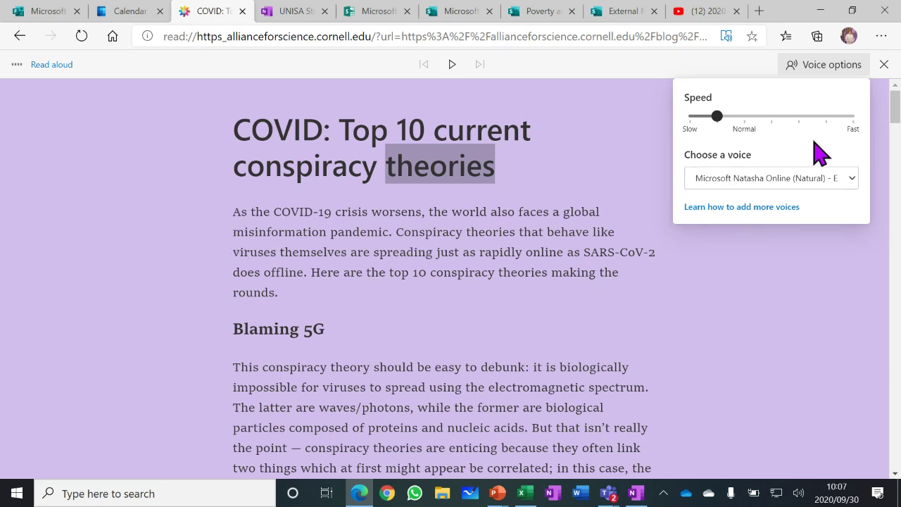
# Exit Read aloud and look through Immersive Reader's Text preferences, Grammar tools and Reading preferences
pyautogui.click(232, 224)
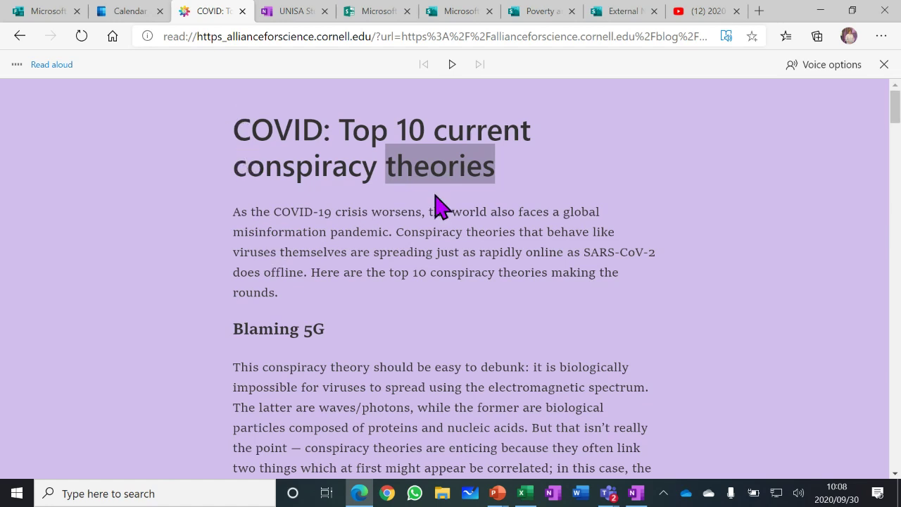
pyautogui.click(885, 65)
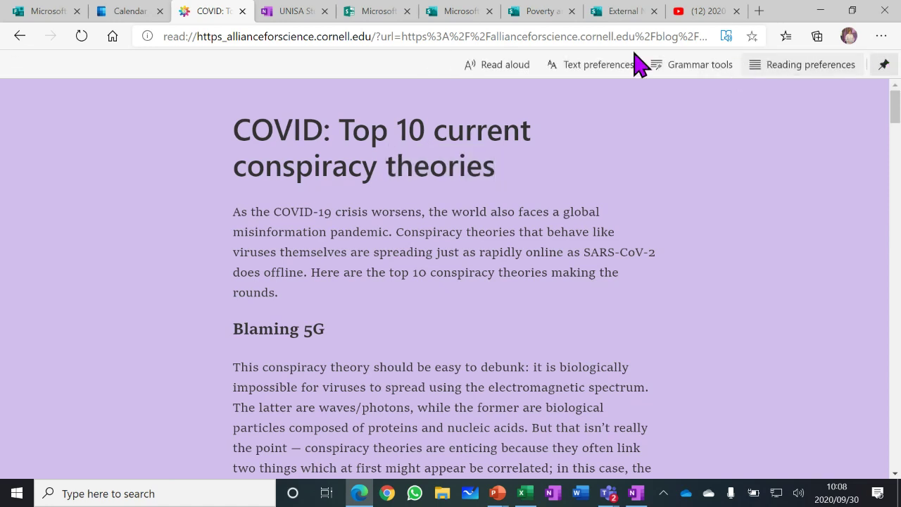
pyautogui.click(591, 71)
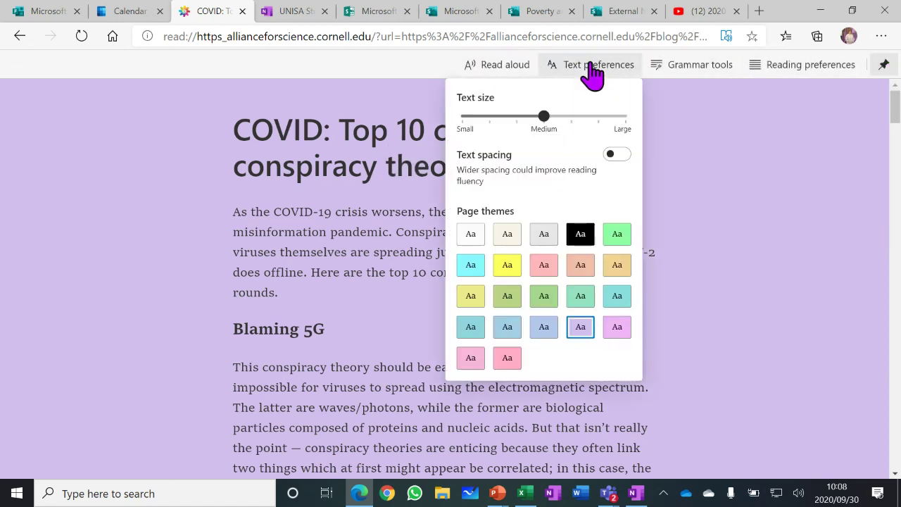
pyautogui.click(678, 70)
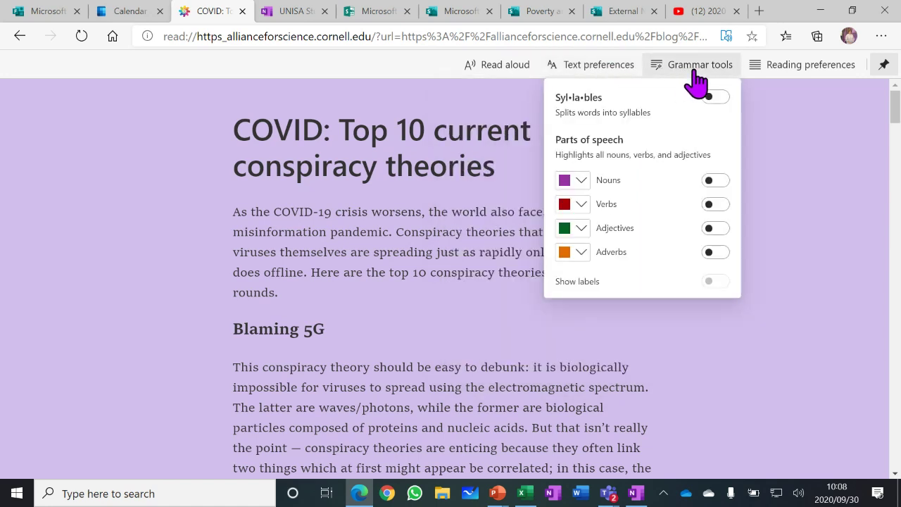
pyautogui.click(788, 71)
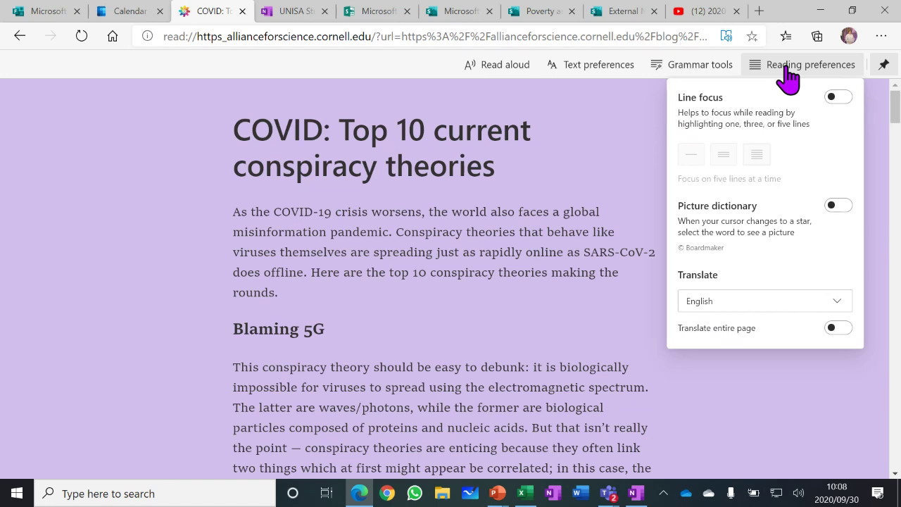
pyautogui.click(567, 165)
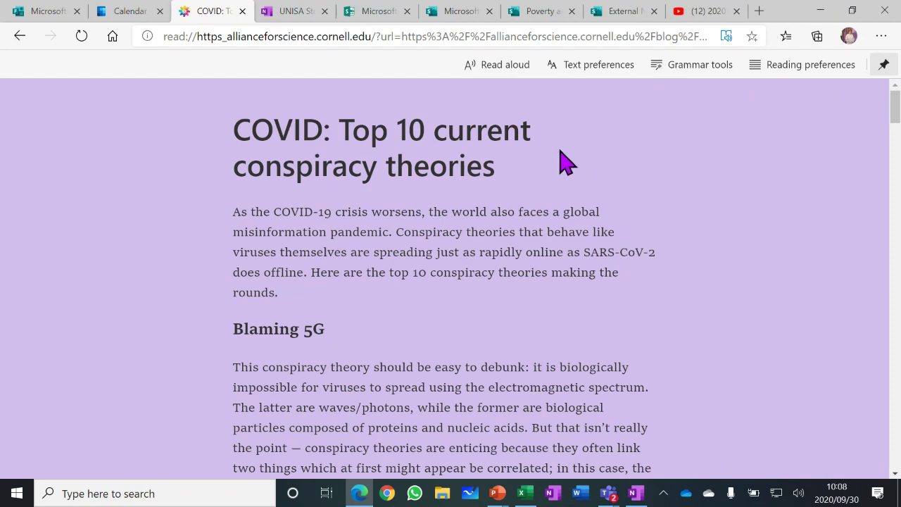
# Close the browser tabs starting with "Poverty" and "External", plus one surplus Microsoft tab
pyautogui.click(572, 11)
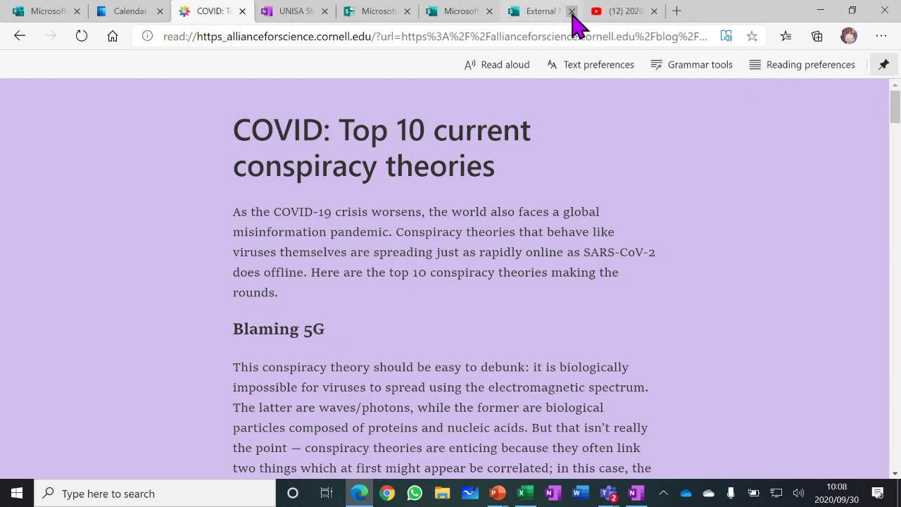
pyautogui.click(572, 10)
pyautogui.click(407, 11)
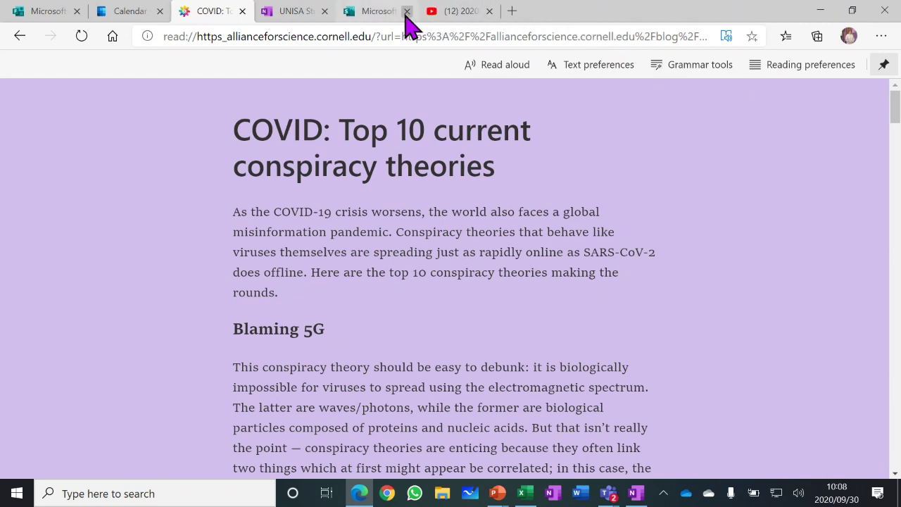
# Switch to Microsoft Forms, return from the My forms list to the start page and show the options for creating new items
pyautogui.click(30, 17)
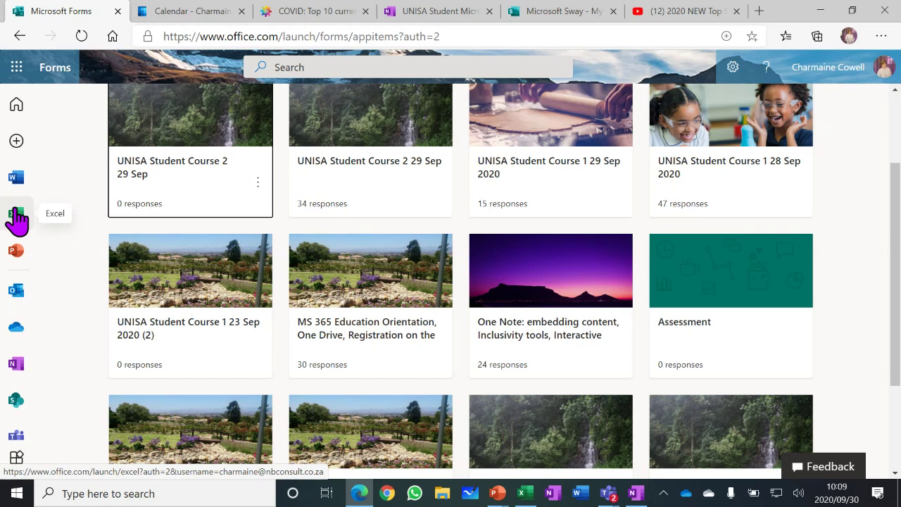
pyautogui.scroll(-2, 18, 349)
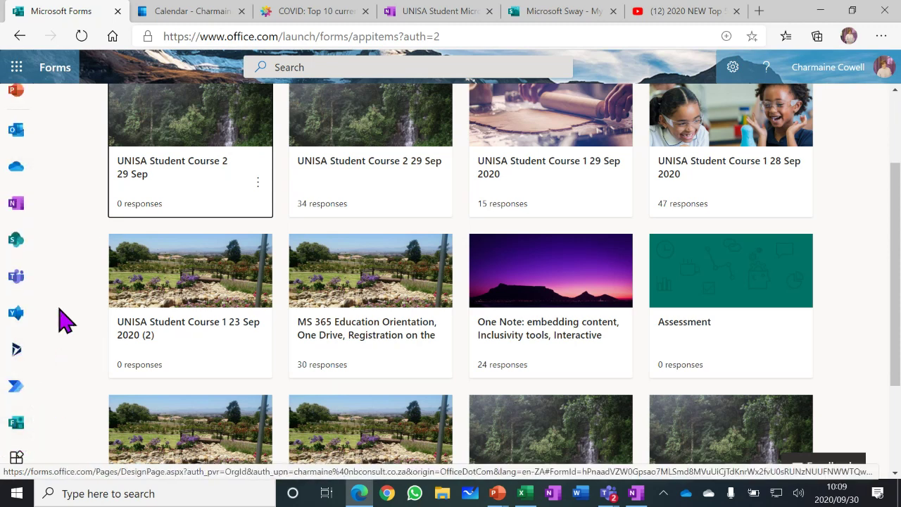
pyautogui.scroll(2, 69, 299)
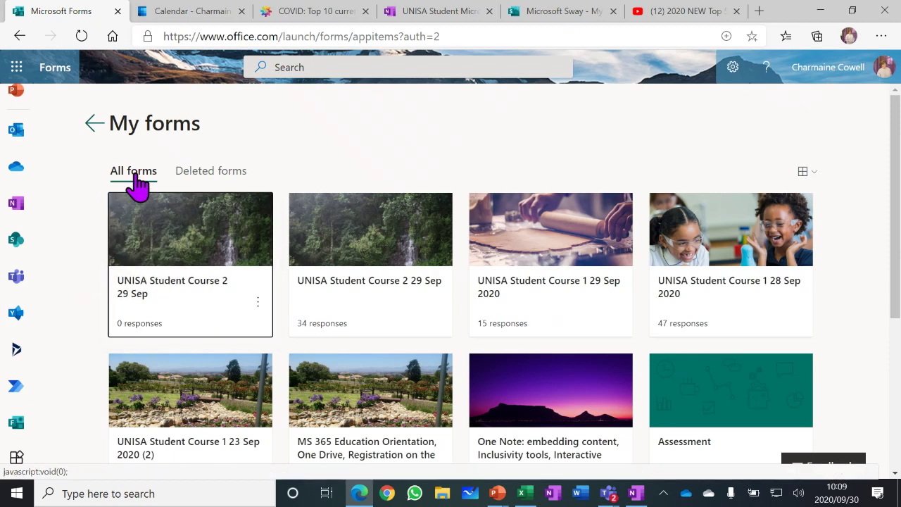
pyautogui.click(94, 125)
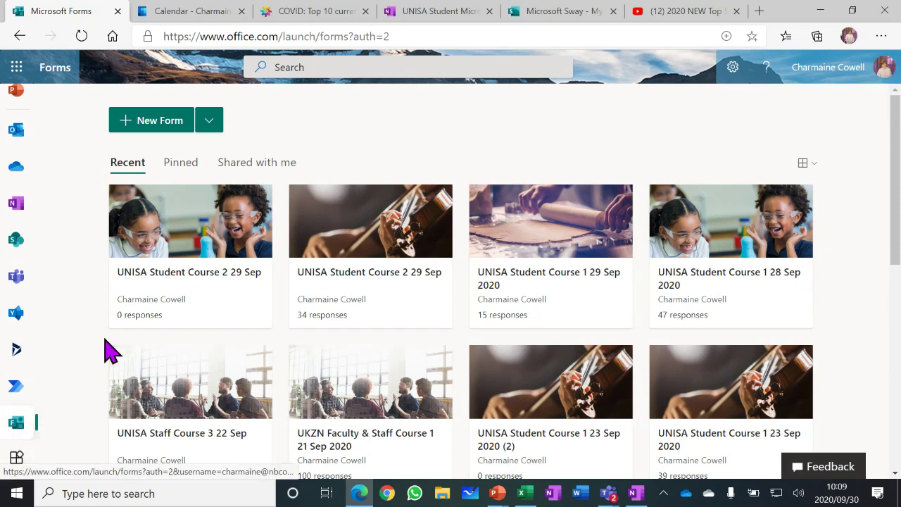
pyautogui.click(208, 125)
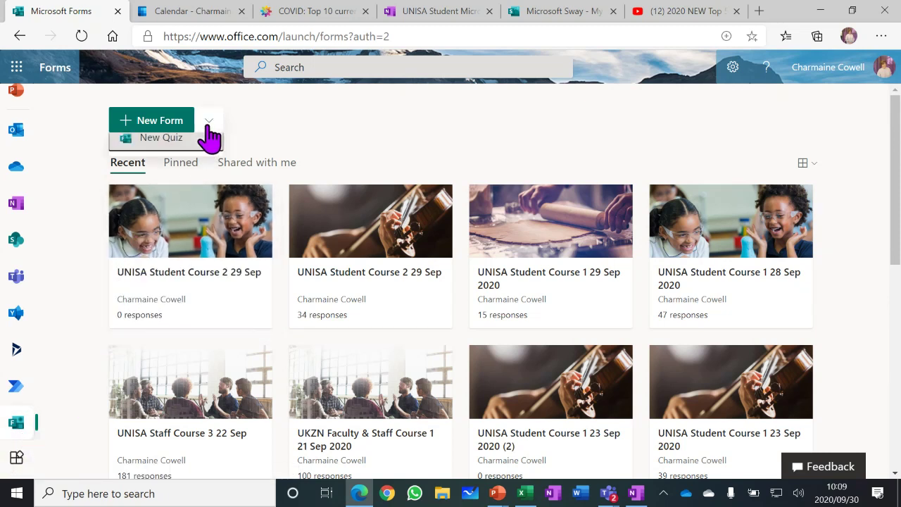
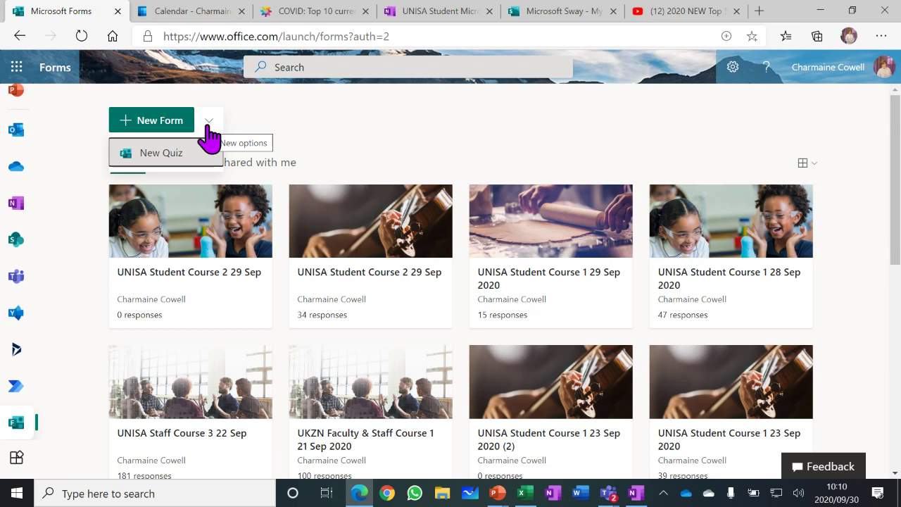
# Create a new form titled "UNISA Students 30 Sep" and leave its description empty
pyautogui.click(160, 124)
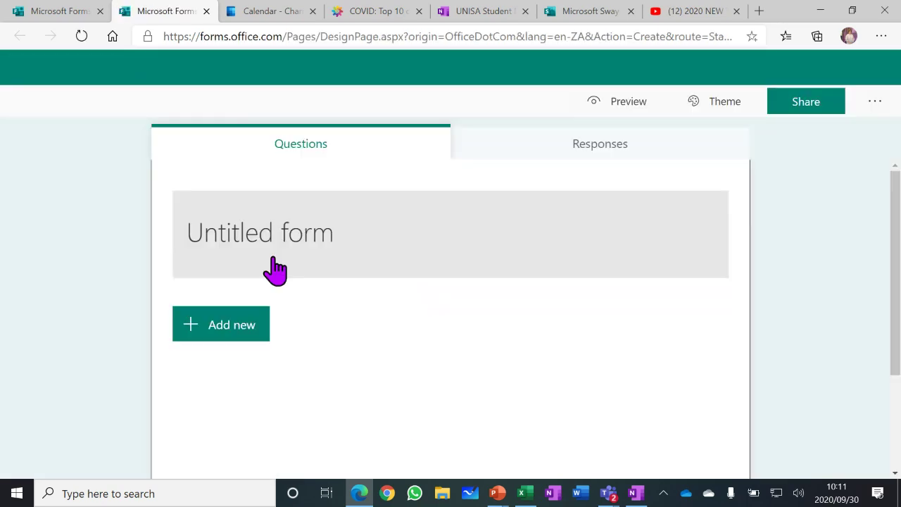
pyautogui.click(264, 245)
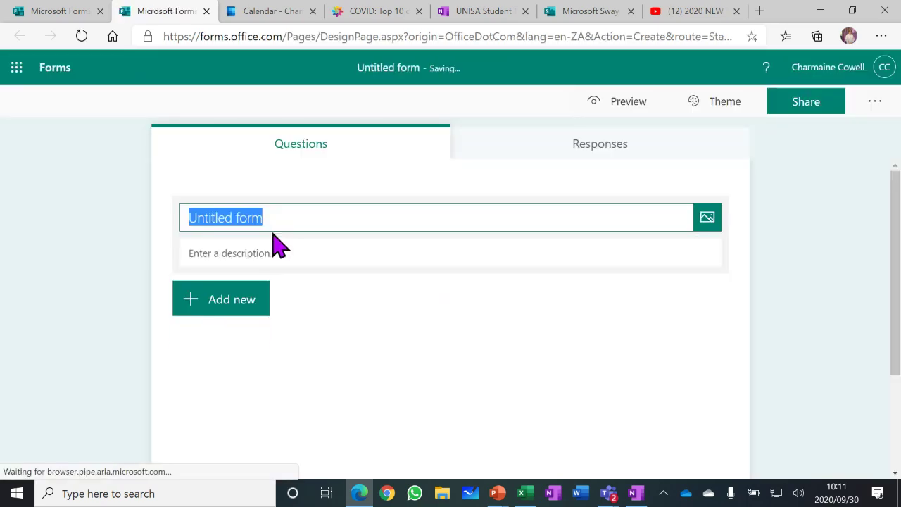
pyautogui.write('UNISA ')
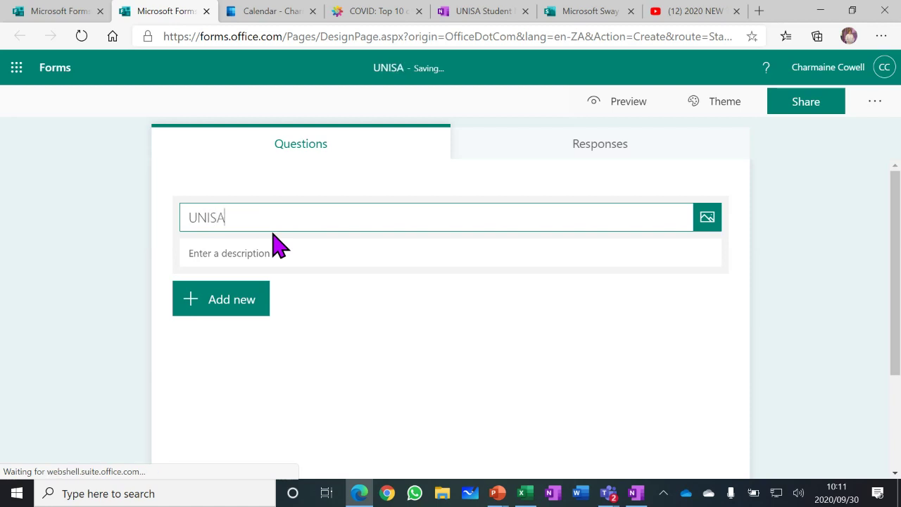
pyautogui.write('Stue')
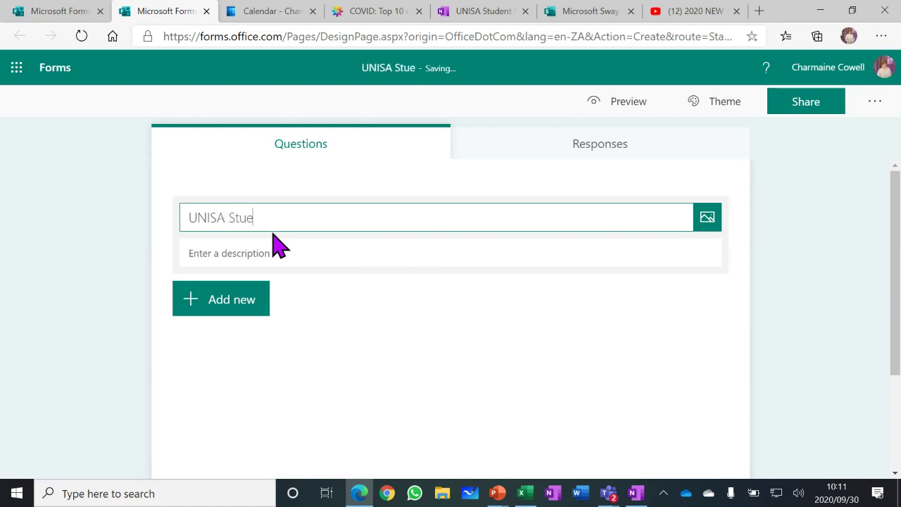
pyautogui.press('BackSpace')
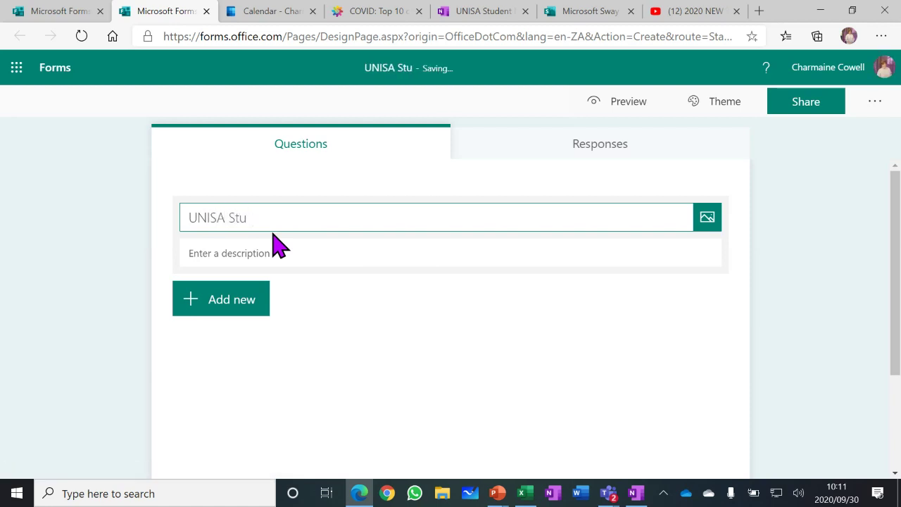
pyautogui.write('e')
pyautogui.press('BackSpace')
pyautogui.write('d')
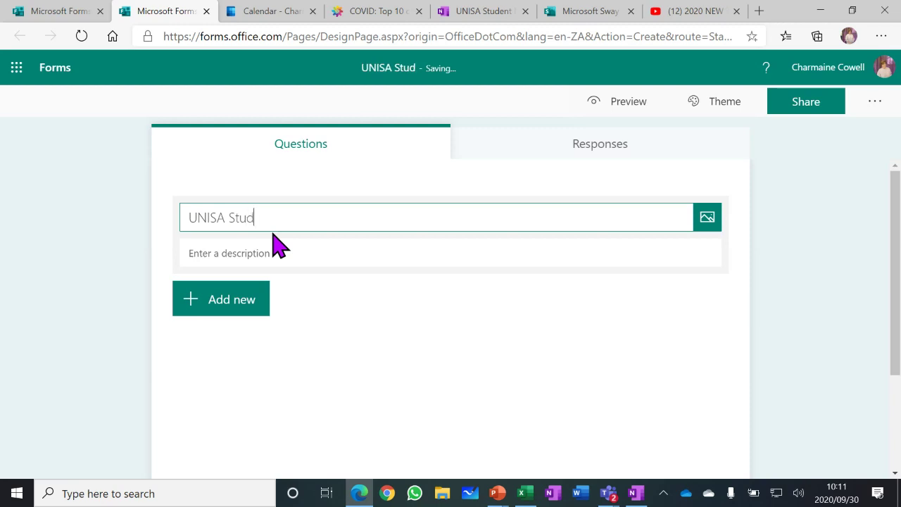
pyautogui.write('ents')
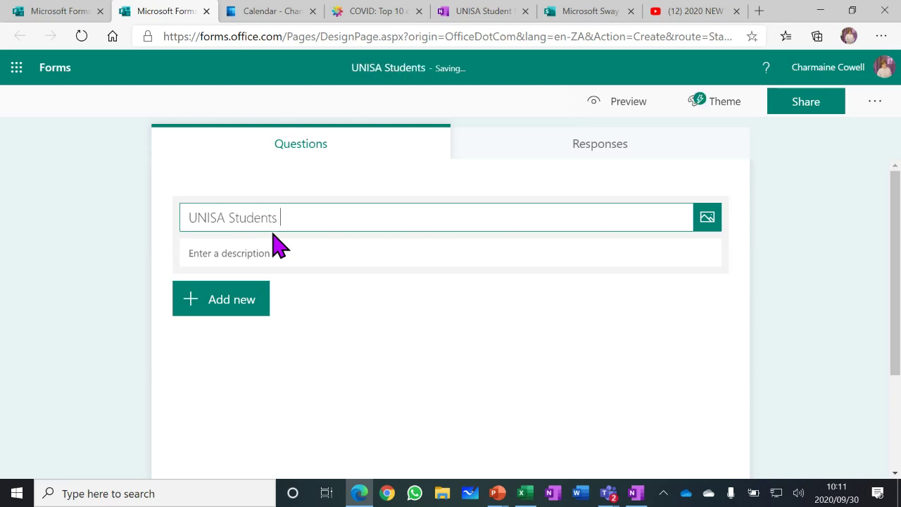
pyautogui.write('30')
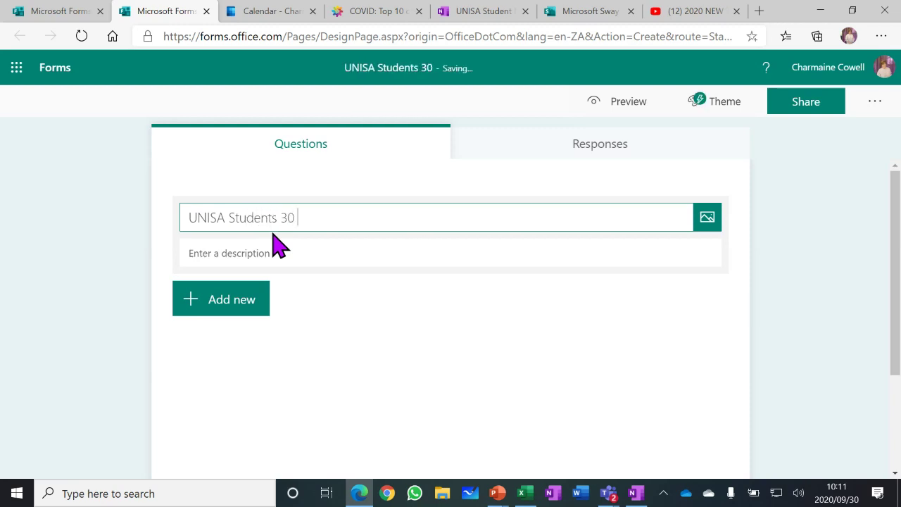
pyautogui.write(' Sep')
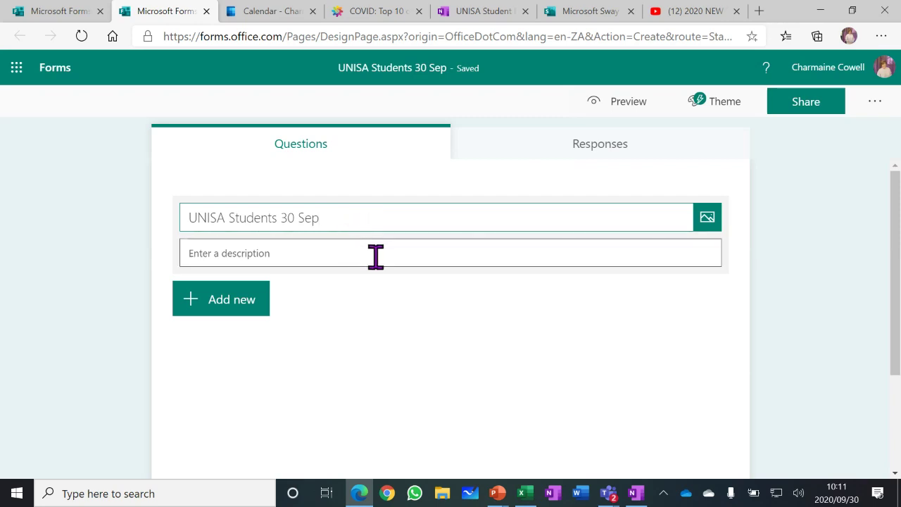
pyautogui.click(353, 259)
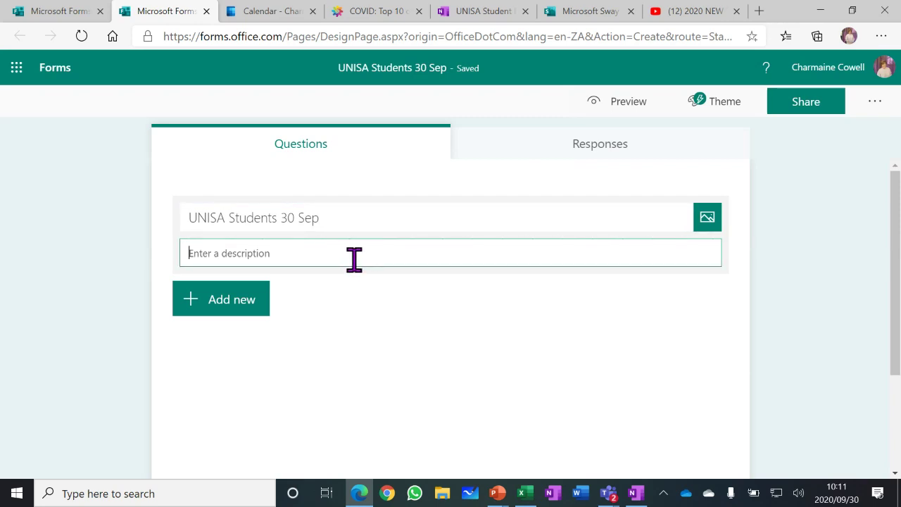
# Add the image file "UNISA" from the Pictures folder to the form's title area
pyautogui.click(708, 224)
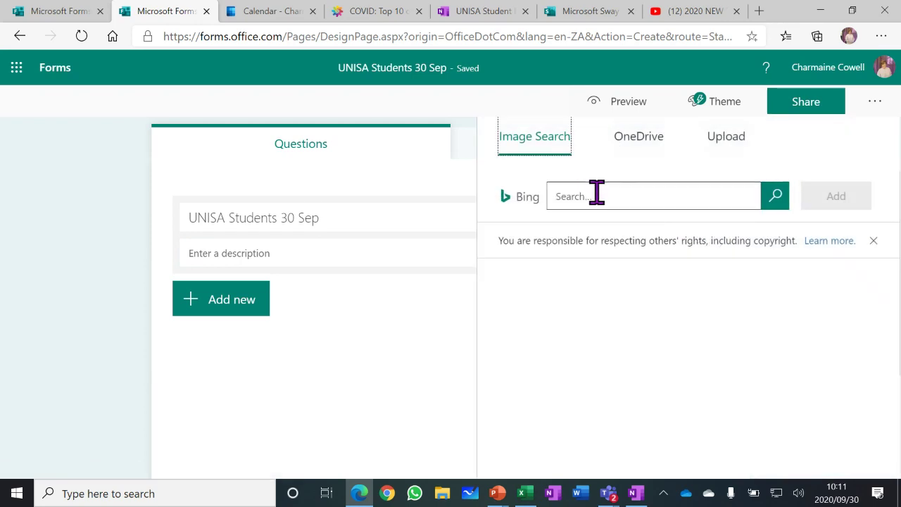
pyautogui.click(726, 141)
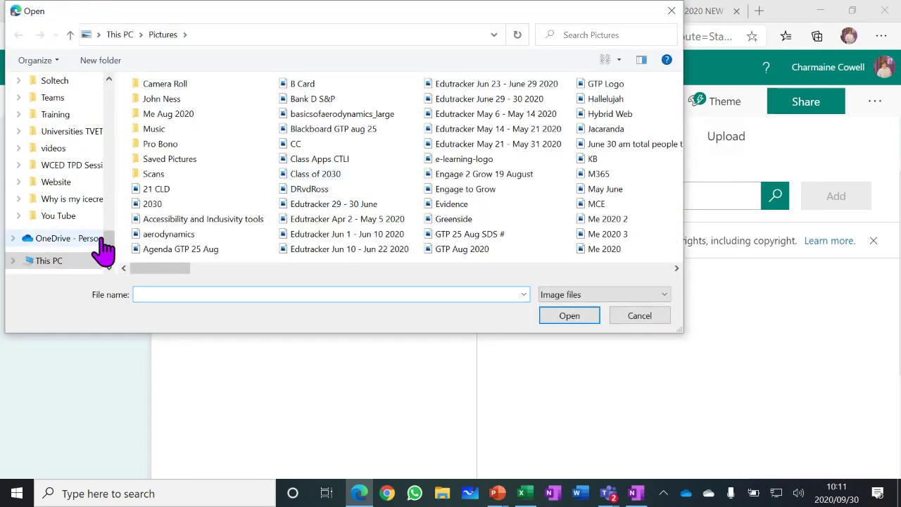
pyautogui.click(676, 268)
pyautogui.click(676, 268)
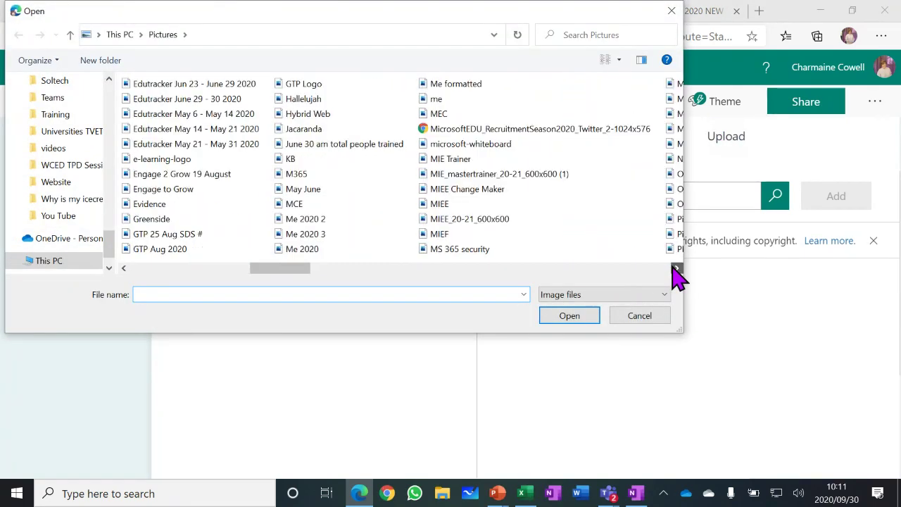
pyautogui.click(676, 269)
pyautogui.click(676, 268)
pyautogui.click(676, 268)
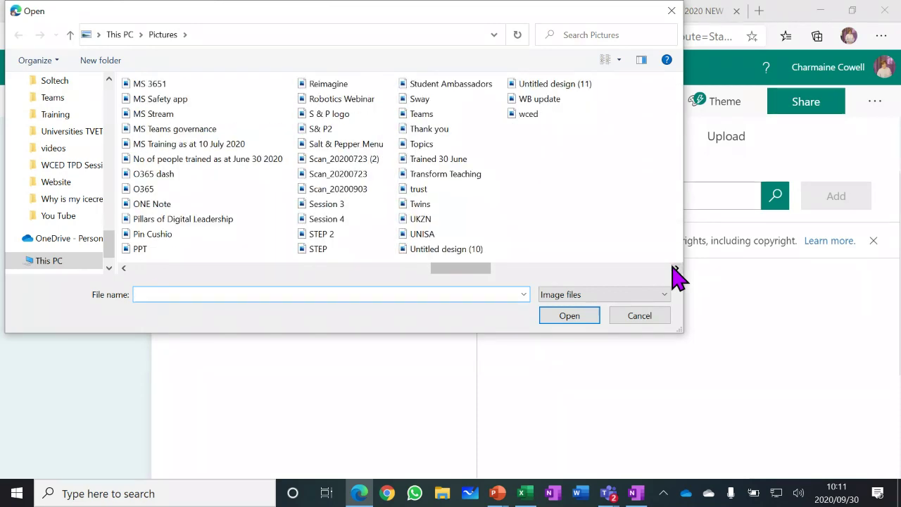
pyautogui.click(414, 236)
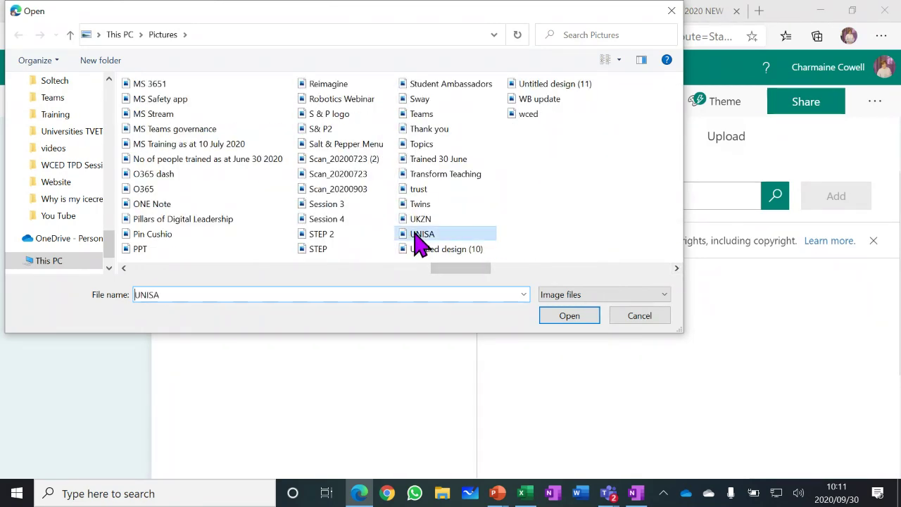
pyautogui.doubleClick(415, 237)
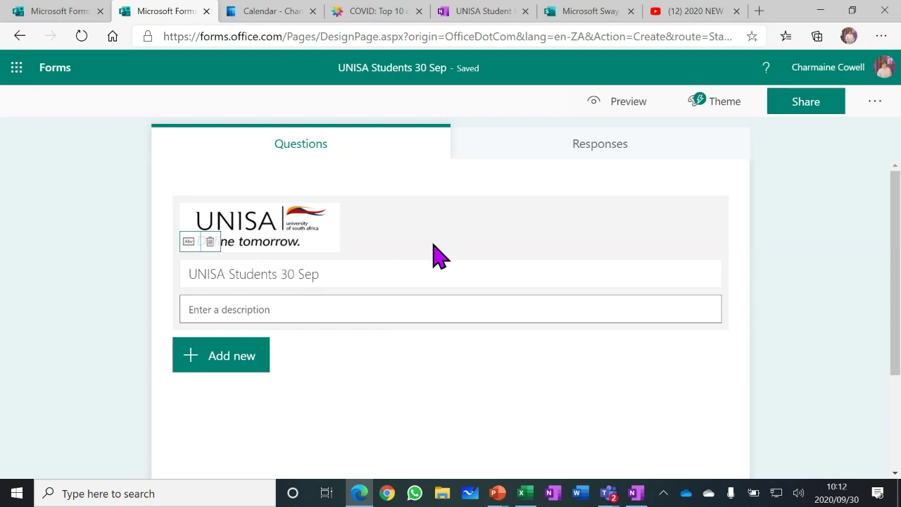
# Apply the "Study book" theme idea to the form and preview the form
pyautogui.click(722, 102)
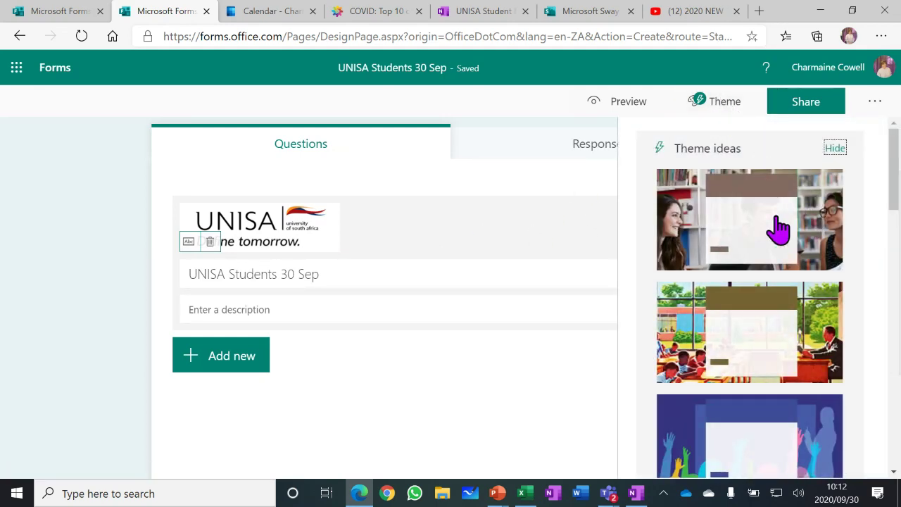
pyautogui.scroll(-3, 824, 292)
pyautogui.scroll(-5, 823, 285)
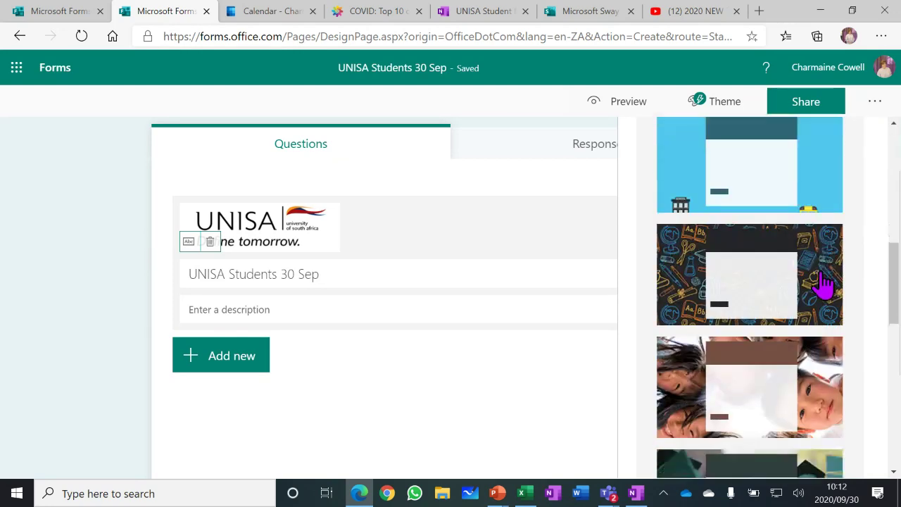
pyautogui.click(828, 264)
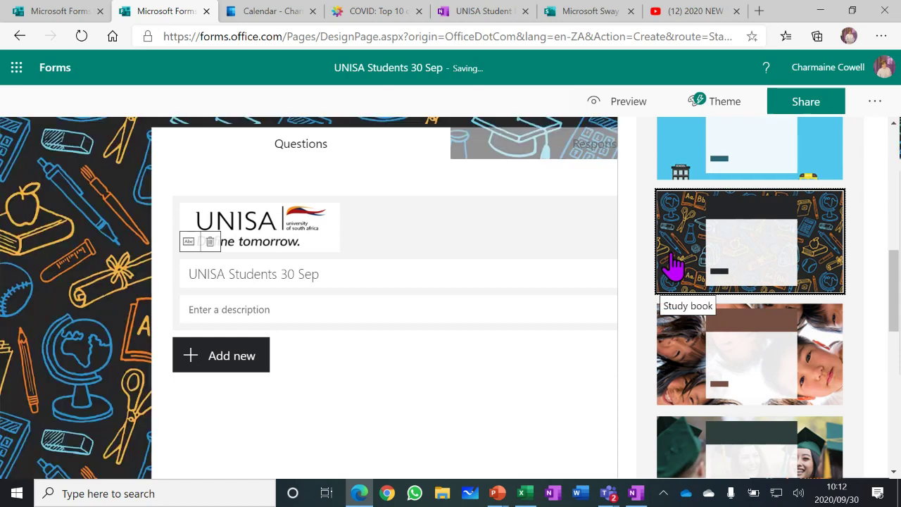
pyautogui.click(101, 237)
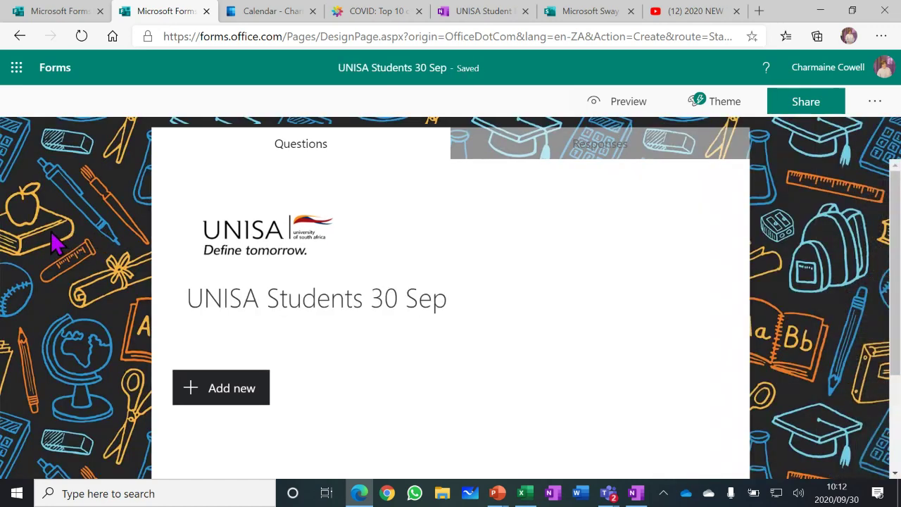
pyautogui.click(622, 106)
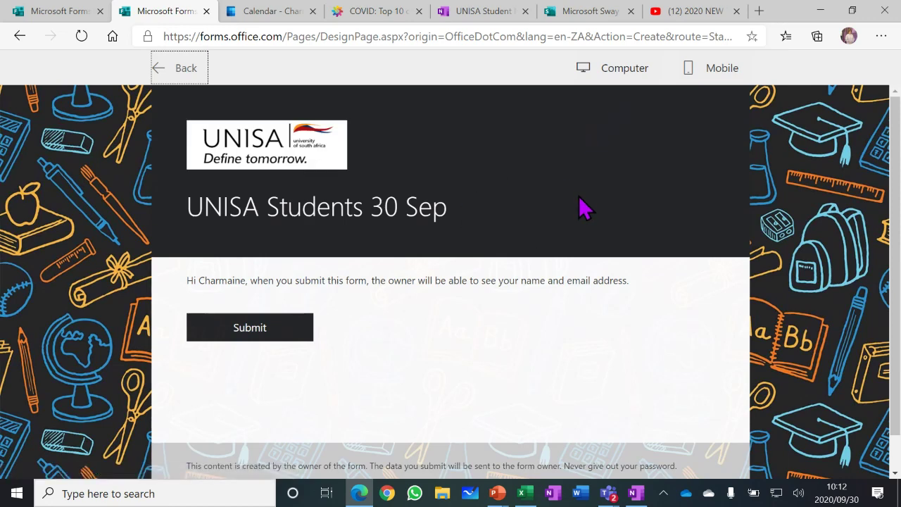
# Preview the form in the mobile layout and return to editing its questions
pyautogui.click(717, 70)
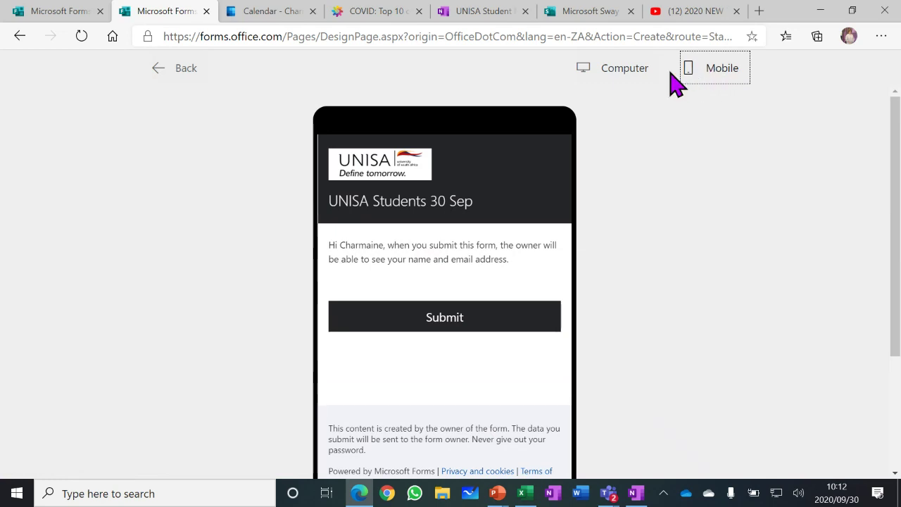
pyautogui.click(187, 74)
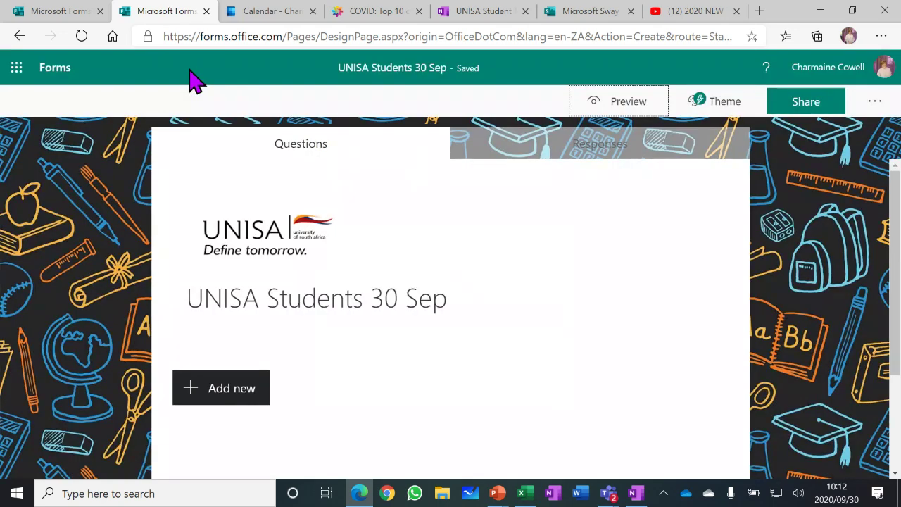
pyautogui.click(262, 157)
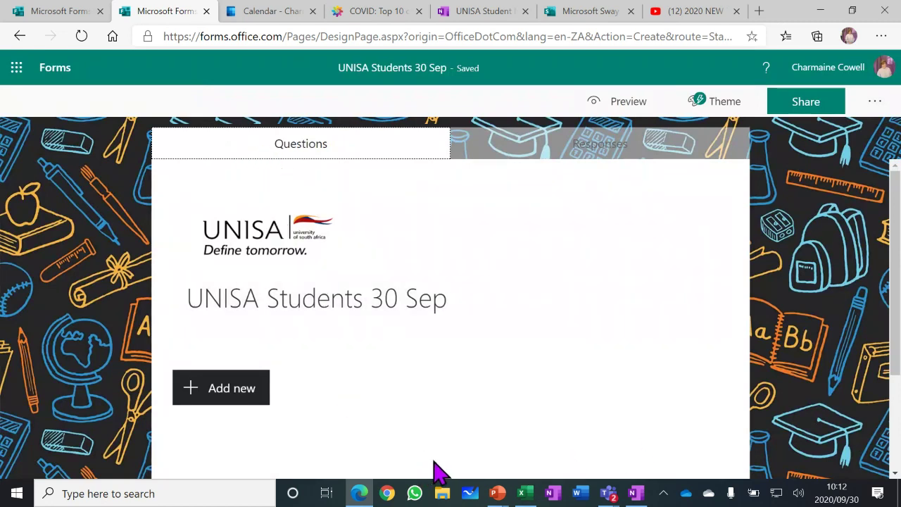
# Add a required text question titled "POPI Act" to the form
pyautogui.scroll(-2, 546, 419)
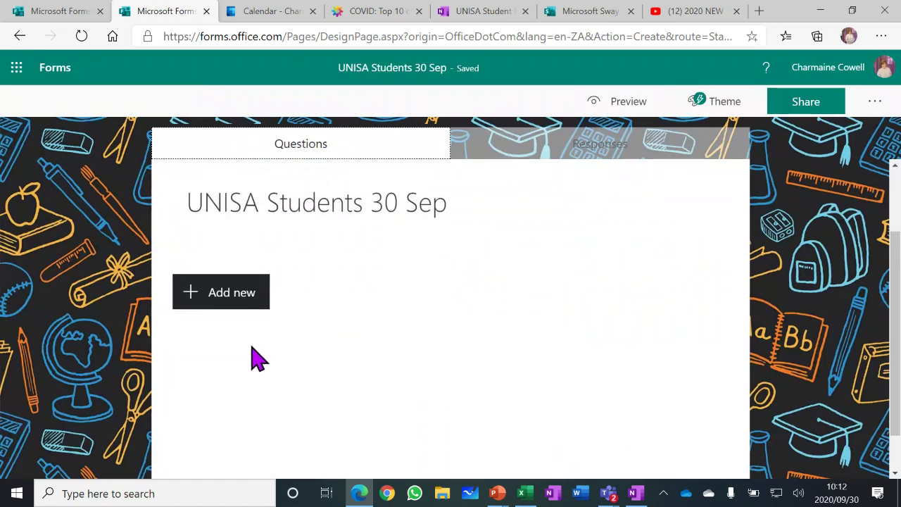
pyautogui.click(225, 304)
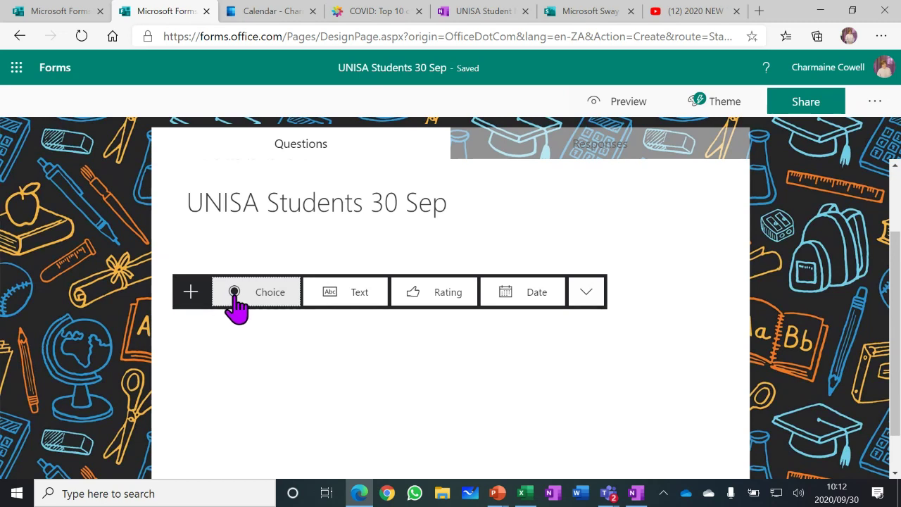
pyautogui.click(362, 295)
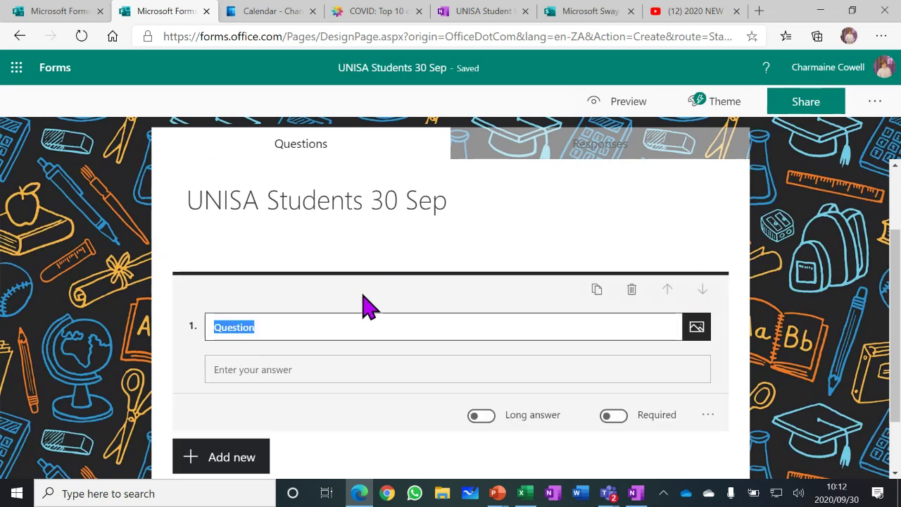
pyautogui.write('P')
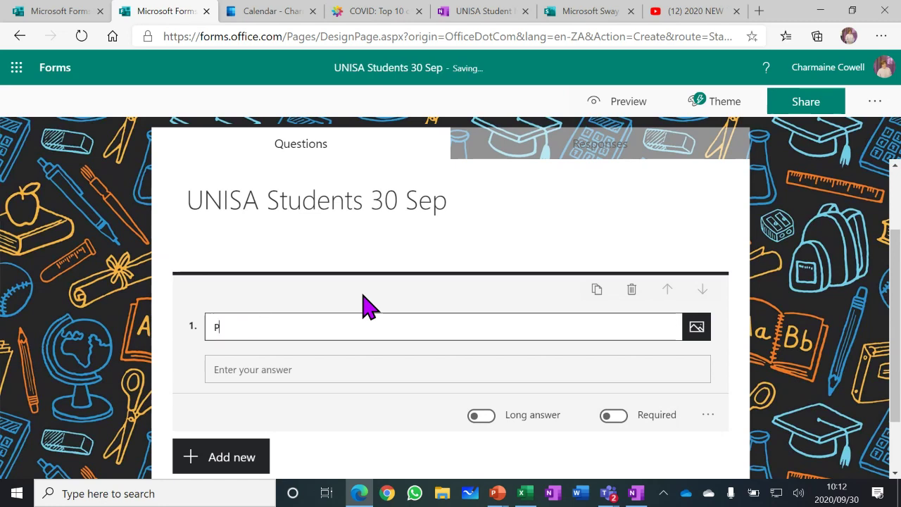
pyautogui.write('OPI ')
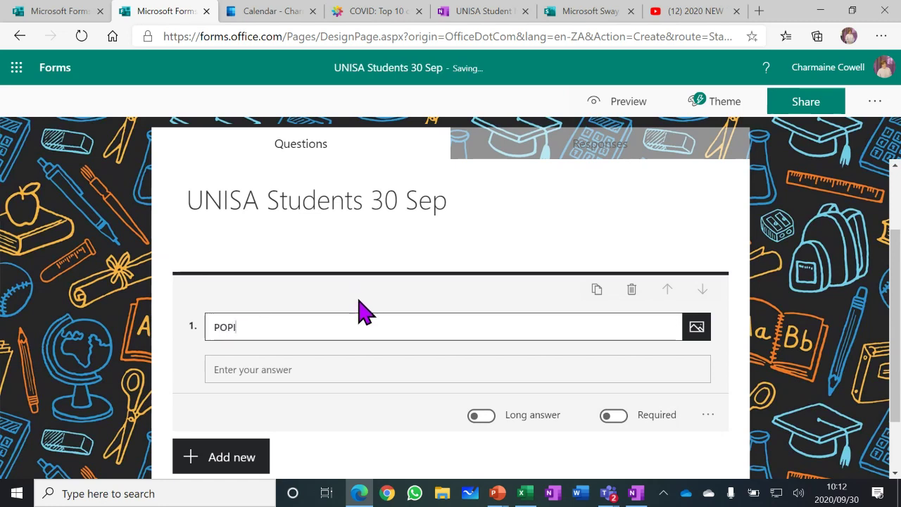
pyautogui.write('Act')
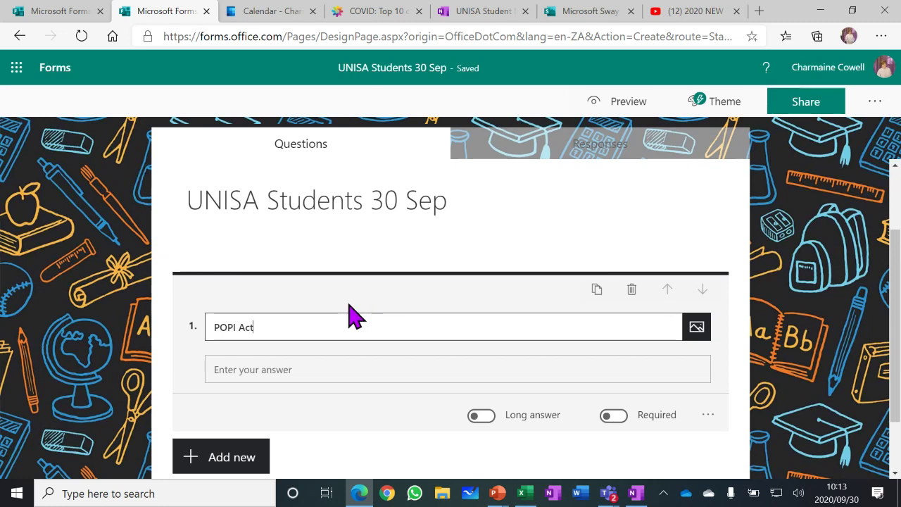
pyautogui.click(614, 416)
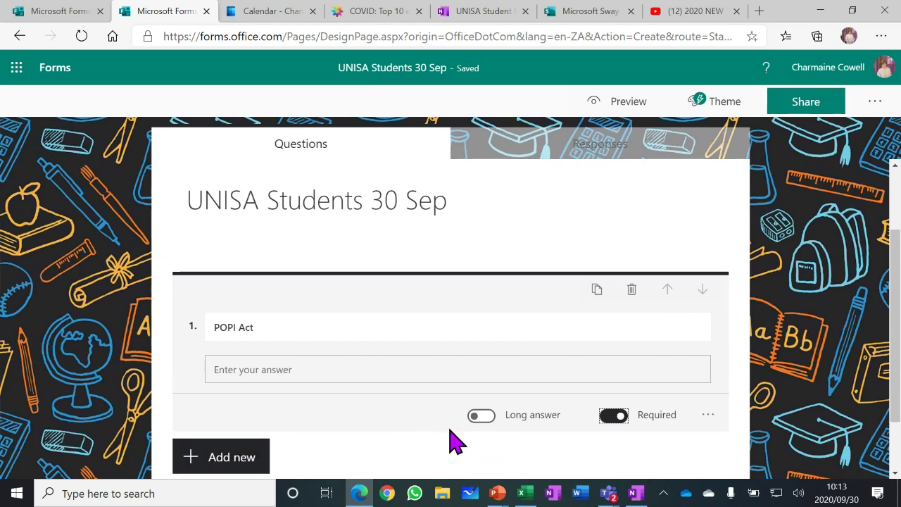
# Add a choice question "Blue or Red?" with the answer options "Blue" and "Red"
pyautogui.click(233, 461)
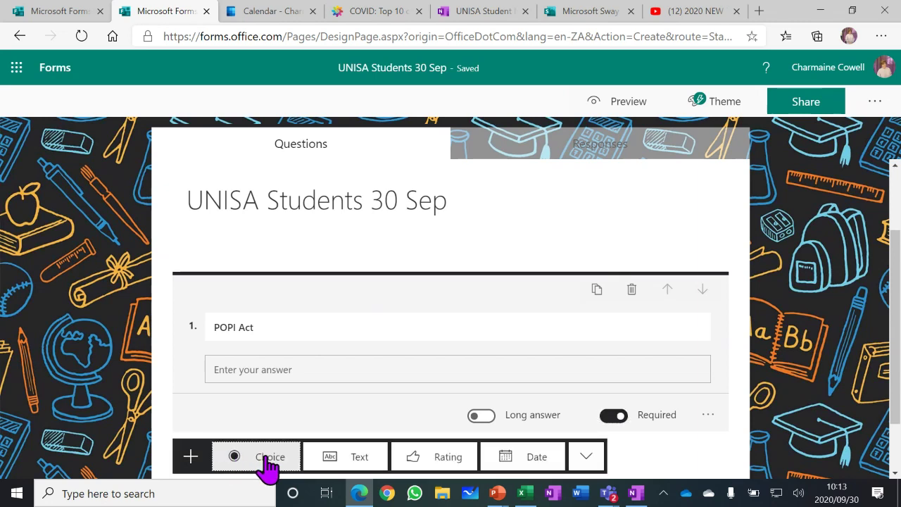
pyautogui.click(268, 458)
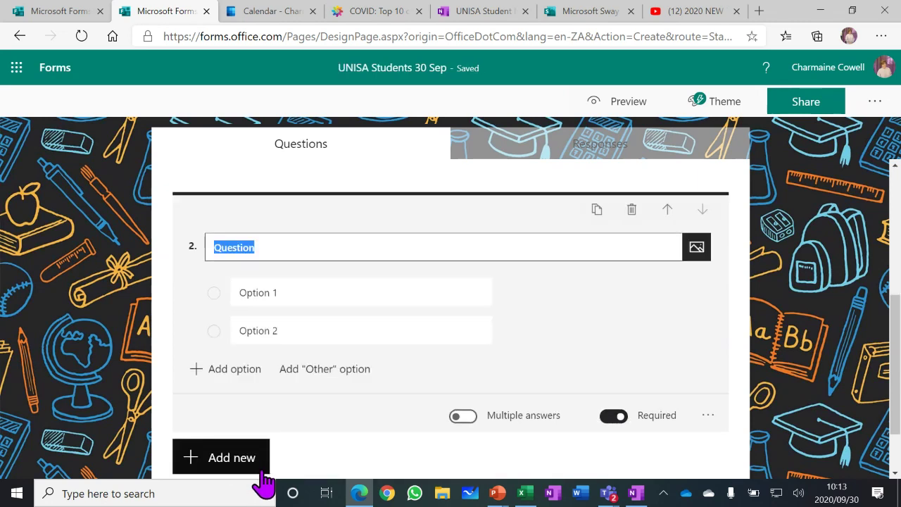
pyautogui.write('Blue')
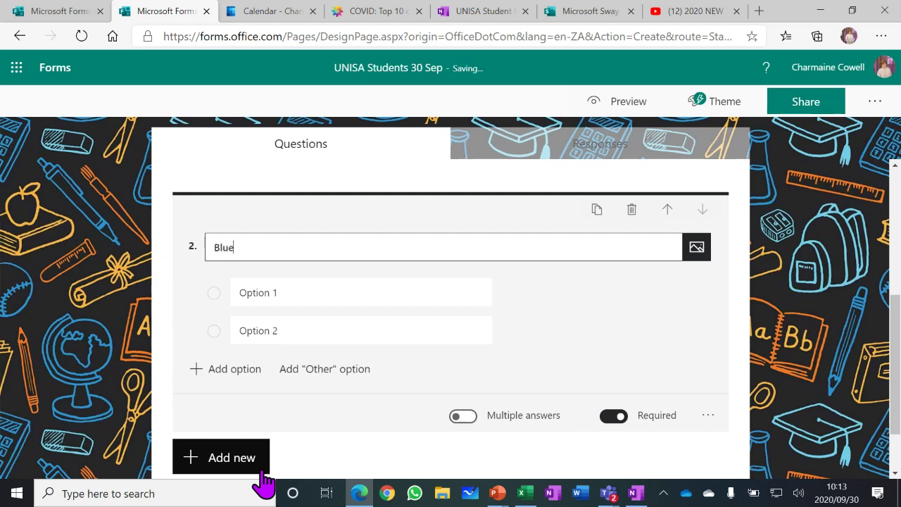
pyautogui.write(' or Red?')
pyautogui.click(294, 298)
pyautogui.write('Bl')
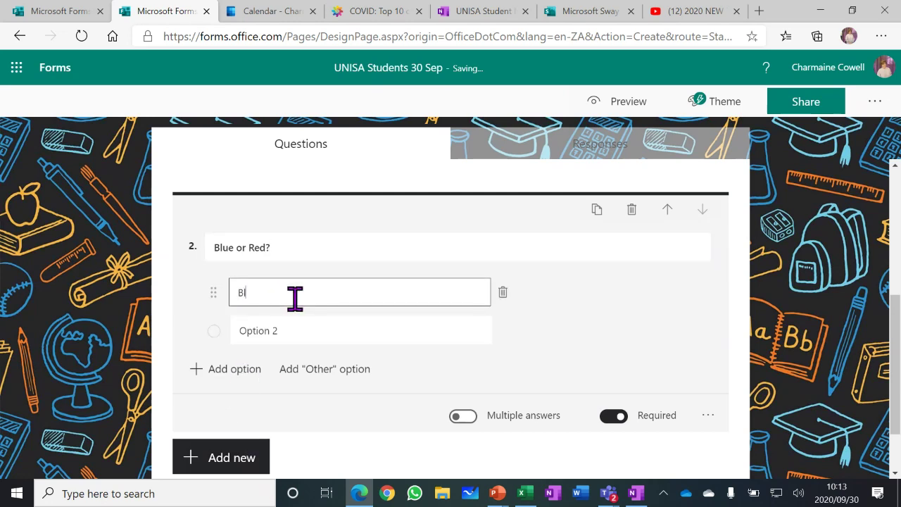
pyautogui.write('ue')
pyautogui.click(264, 331)
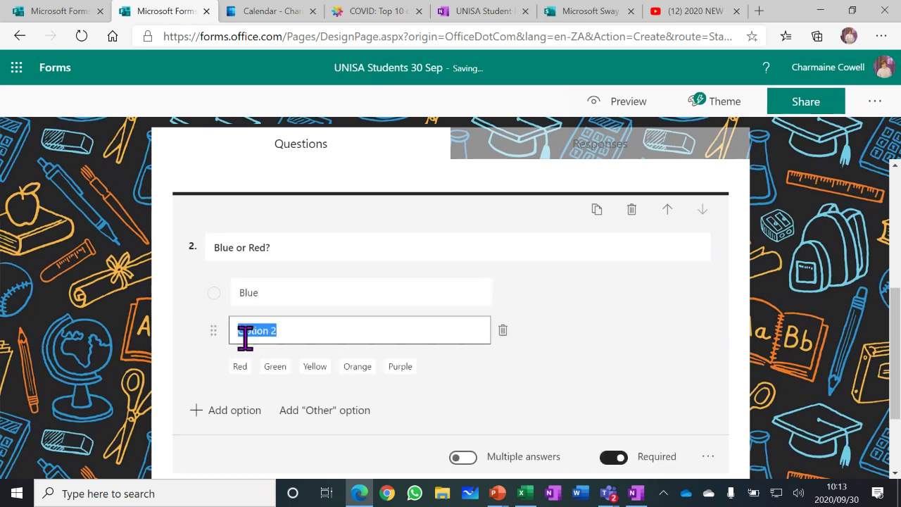
pyautogui.write('Red')
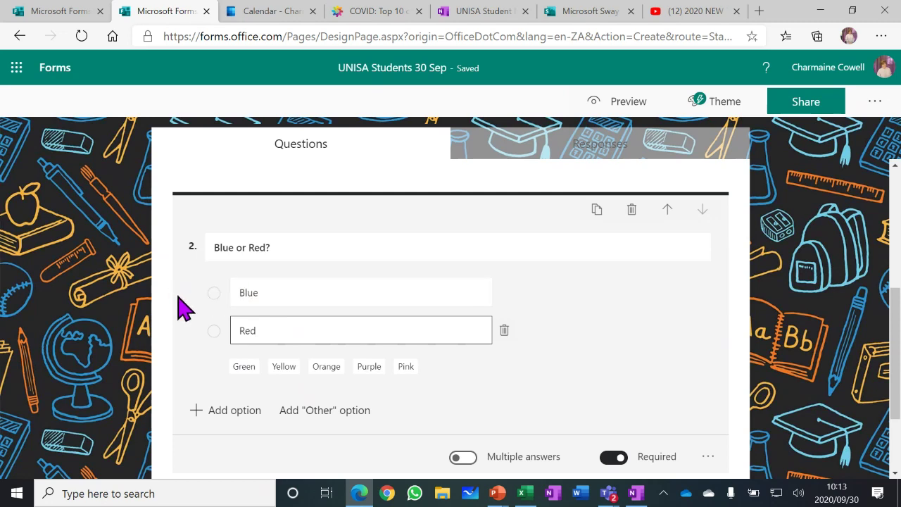
# Allow multiple answers for the "Blue or Red?" question and give it the subtitle "Check all that apply"
pyautogui.click(465, 459)
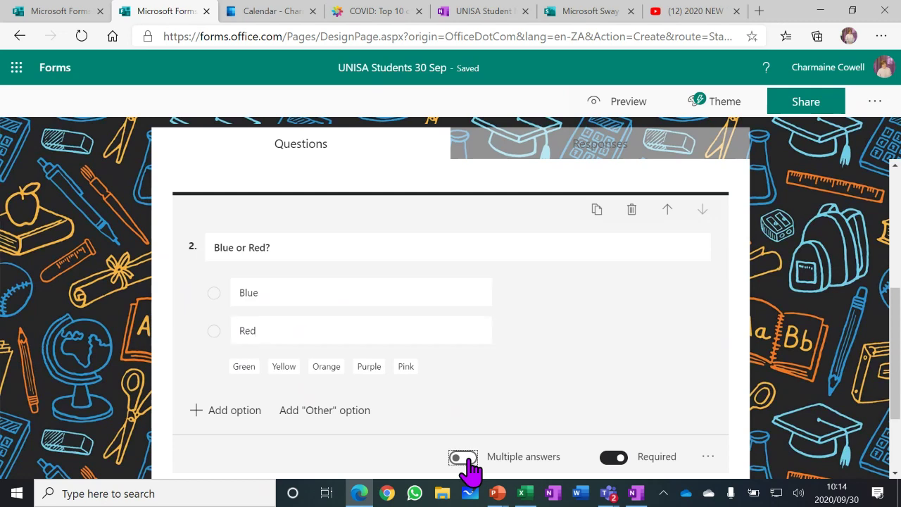
pyautogui.click(708, 456)
pyautogui.click(741, 432)
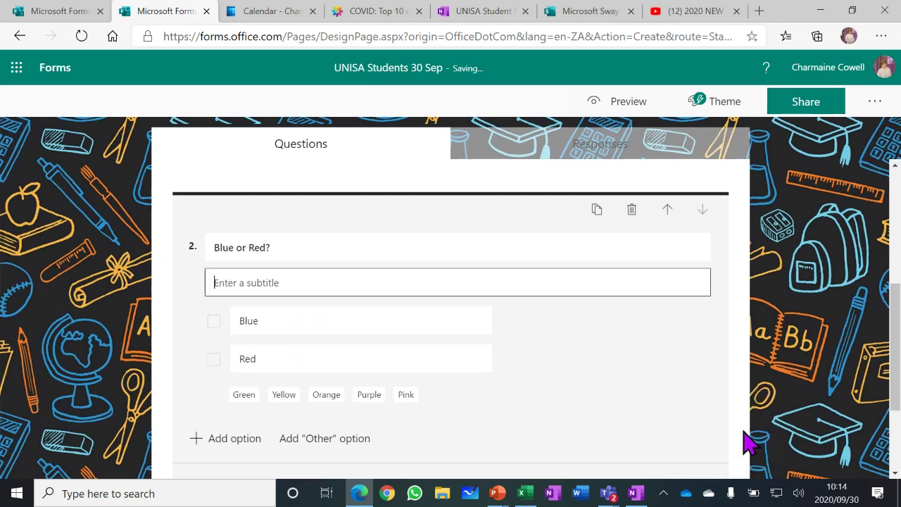
pyautogui.write('Check all that ')
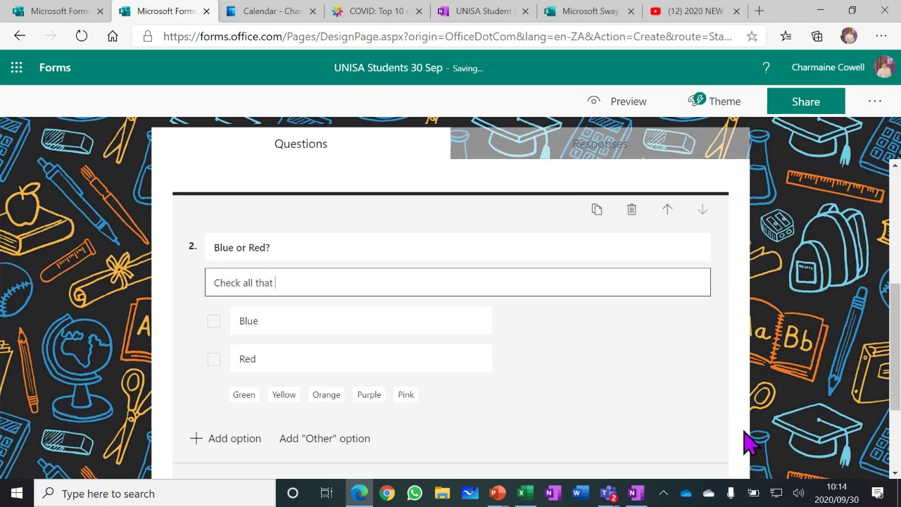
pyautogui.write('apply')
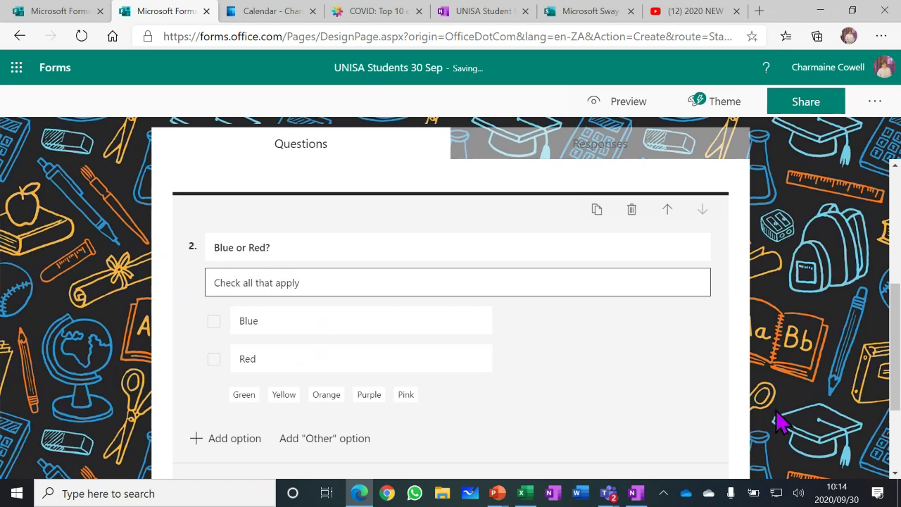
pyautogui.scroll(-1, 644, 350)
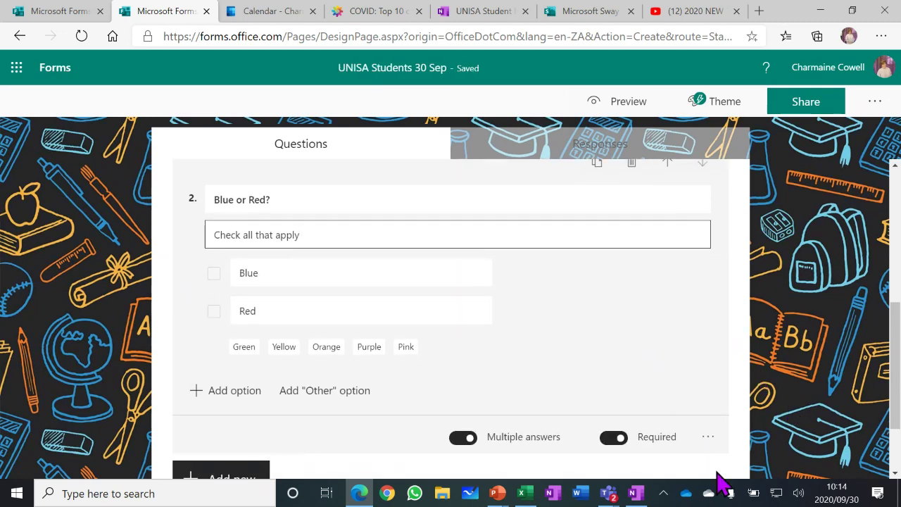
pyautogui.click(708, 438)
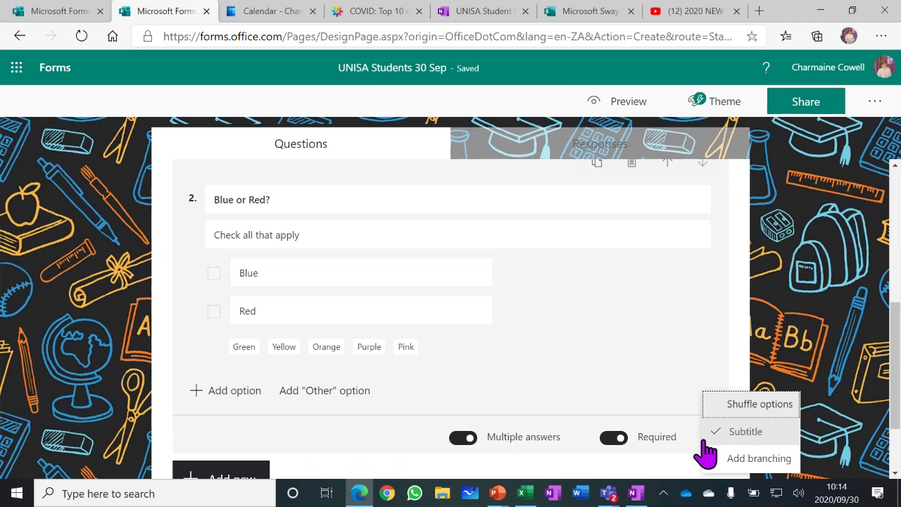
pyautogui.click(597, 354)
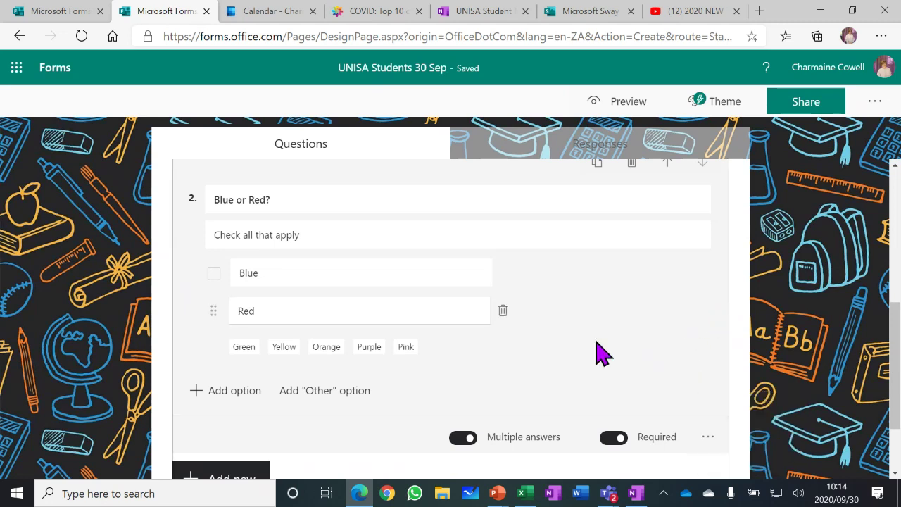
# Add another choice question with its default text and show its additional settings, including the drop-down option
pyautogui.click(242, 484)
pyautogui.click(247, 473)
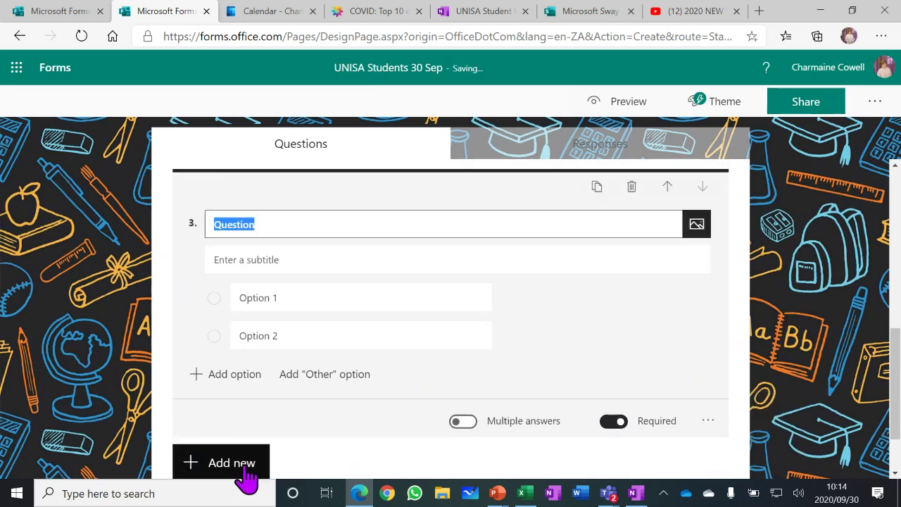
pyautogui.click(708, 421)
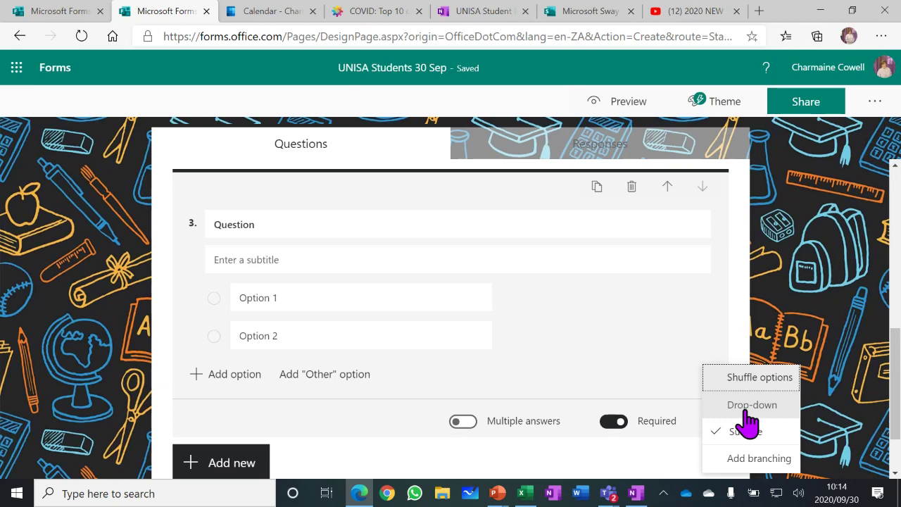
# Add a rating question with the default title, keeping 5 levels and the Star symbol
pyautogui.click(233, 464)
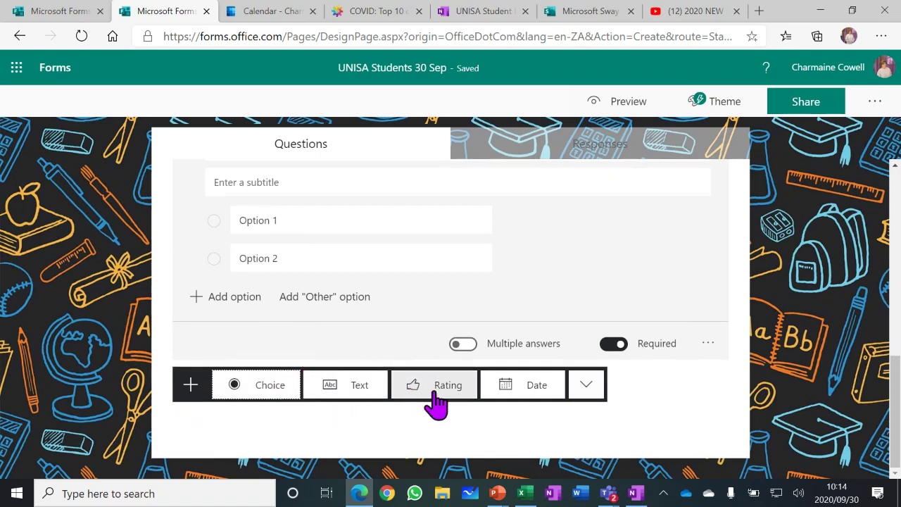
pyautogui.click(437, 399)
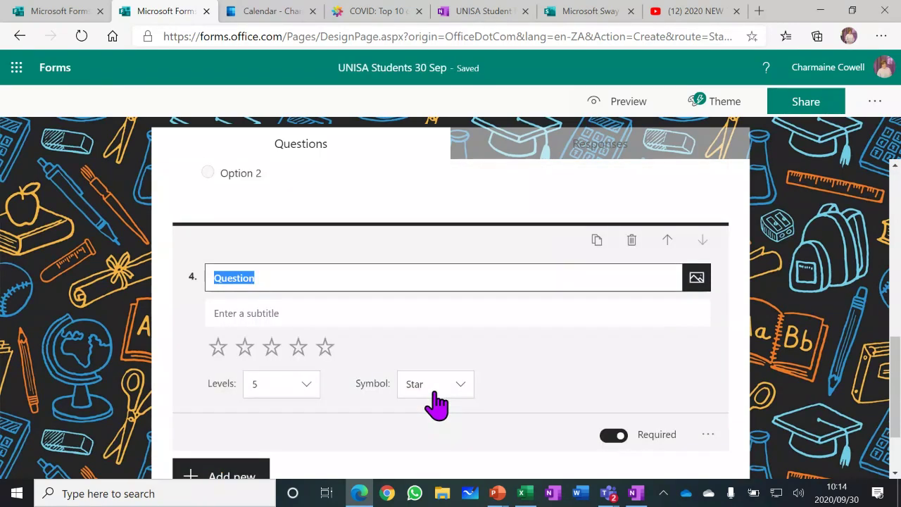
pyautogui.click(304, 389)
pyautogui.click(466, 291)
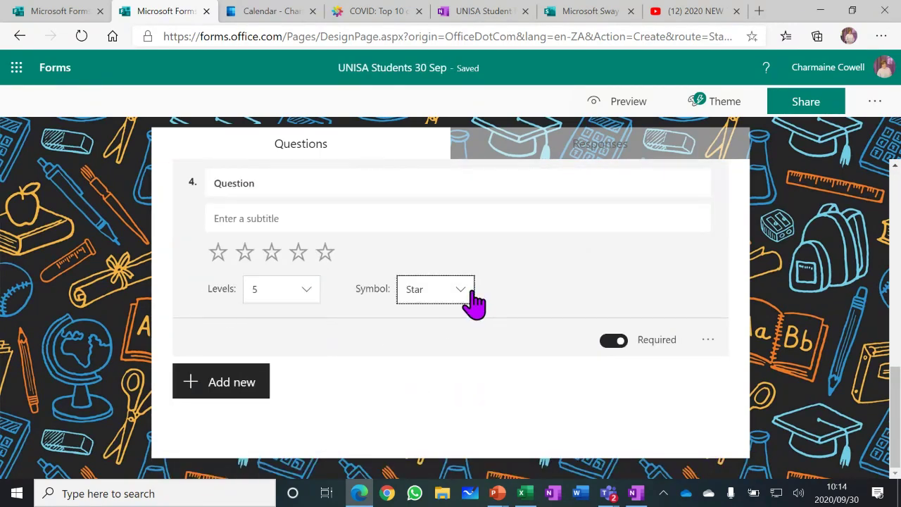
pyautogui.click(383, 183)
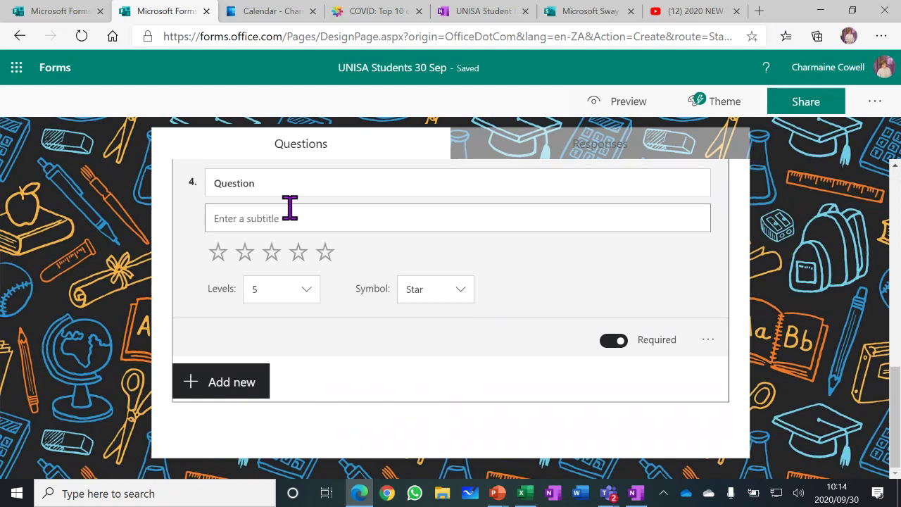
# Add labels to the rating question: "Lousy" for 1 star and "Great" for 5 stars
pyautogui.click(707, 341)
pyautogui.click(738, 384)
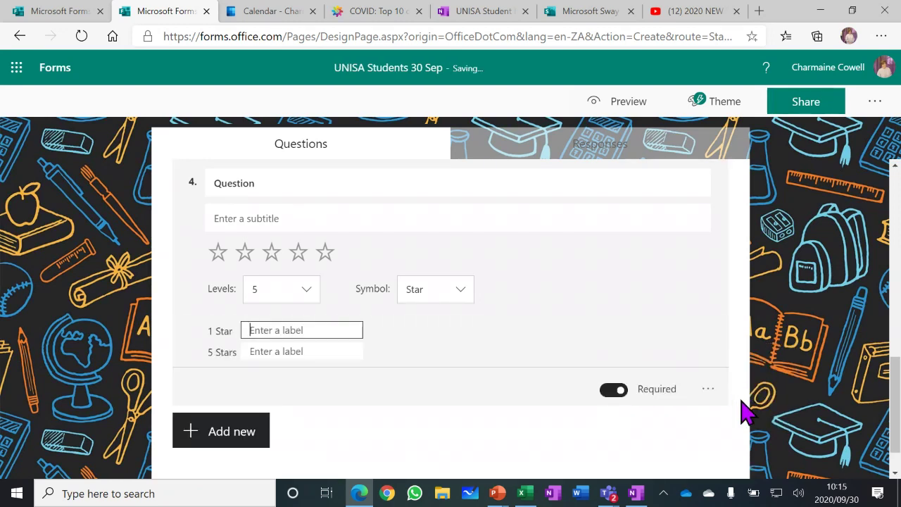
pyautogui.write('Lousy')
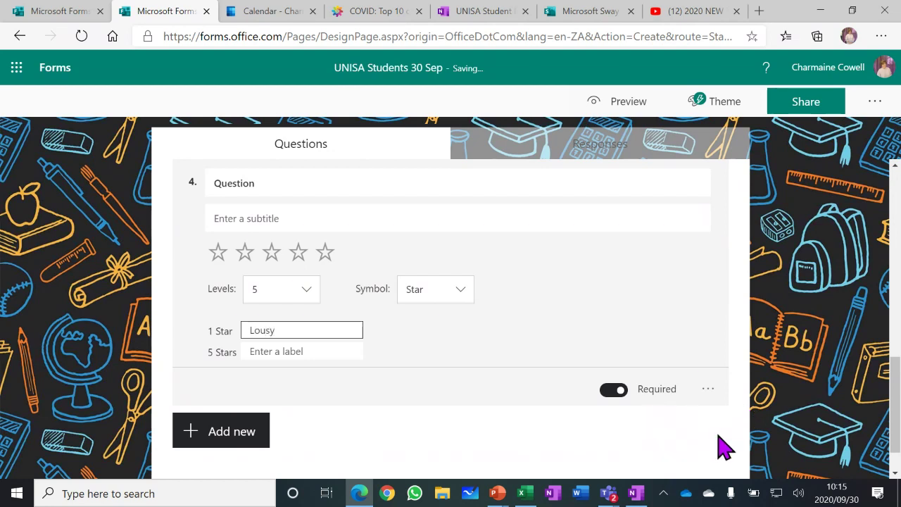
pyautogui.click(300, 352)
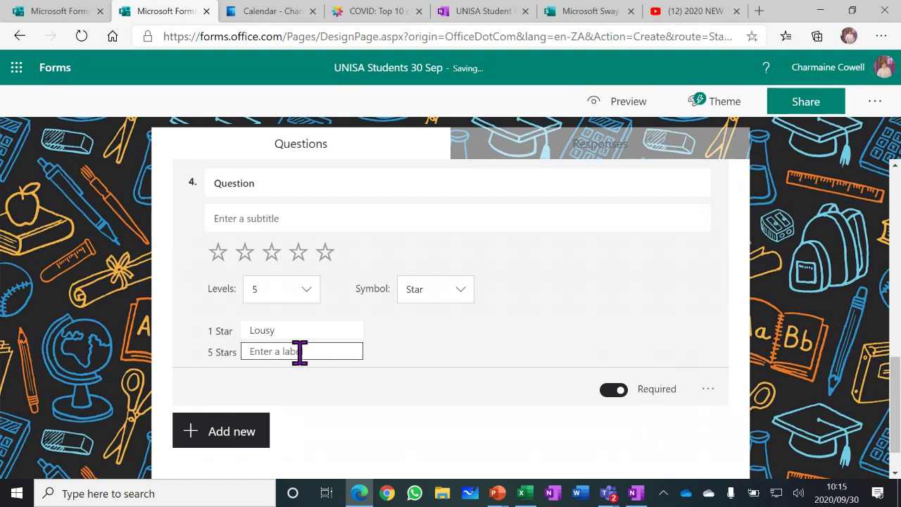
pyautogui.write('Great')
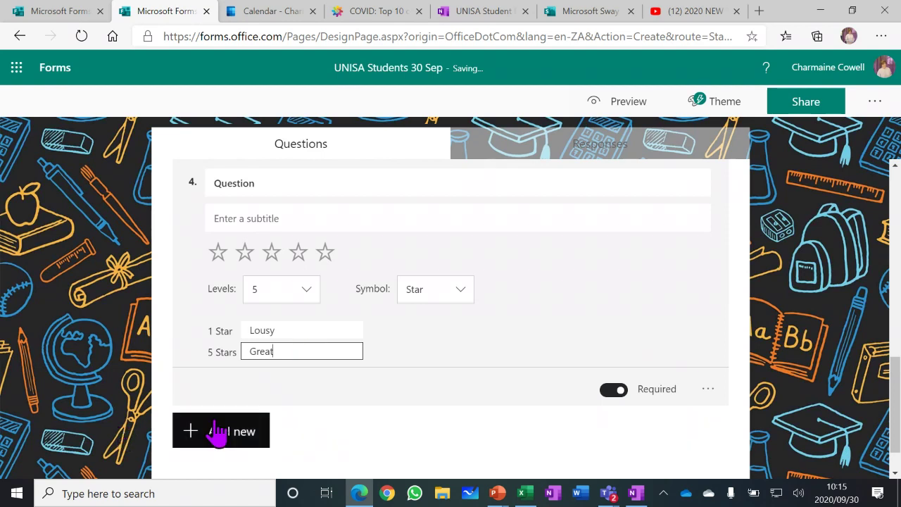
# Add a date question below the rating question
pyautogui.click(220, 438)
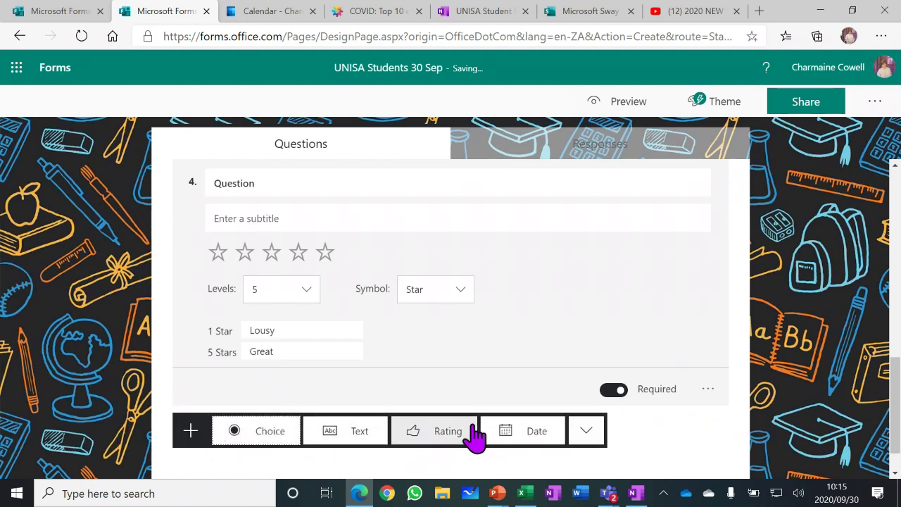
pyautogui.click(540, 436)
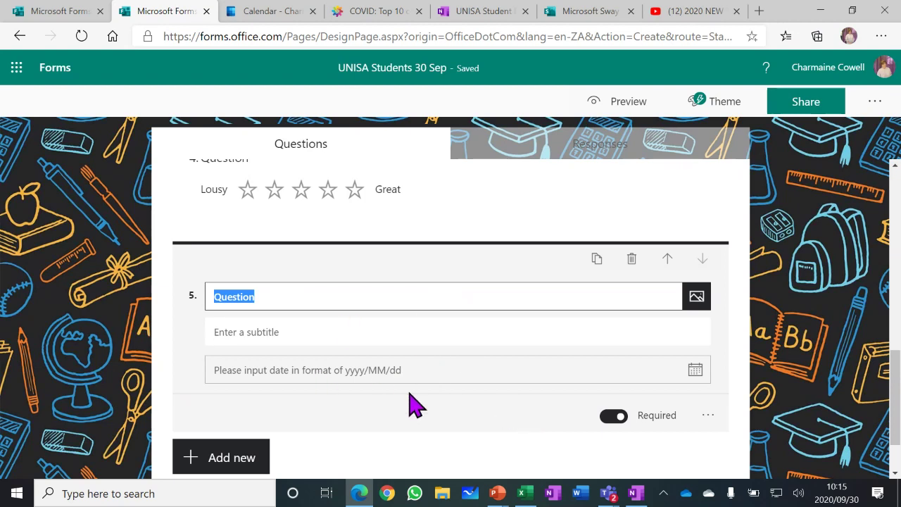
# Add a ranking question below the date question and title it "Top app"
pyautogui.click(236, 468)
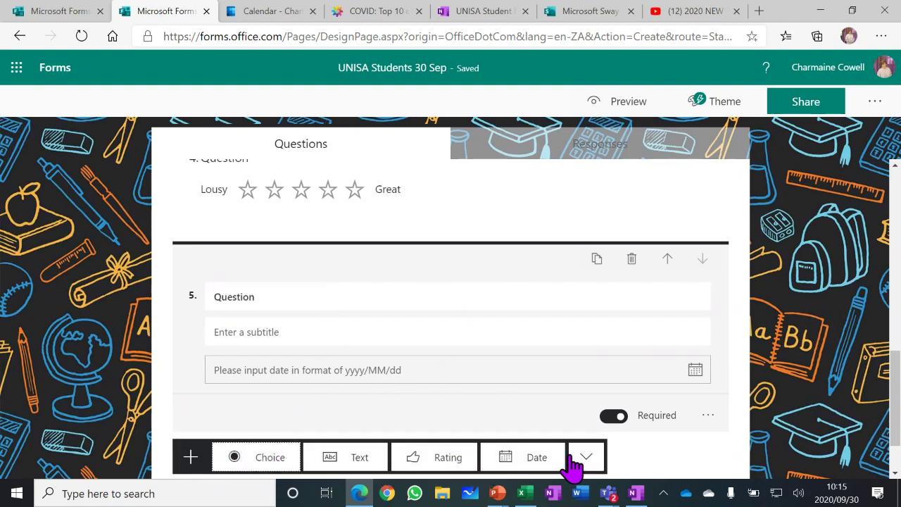
pyautogui.click(586, 464)
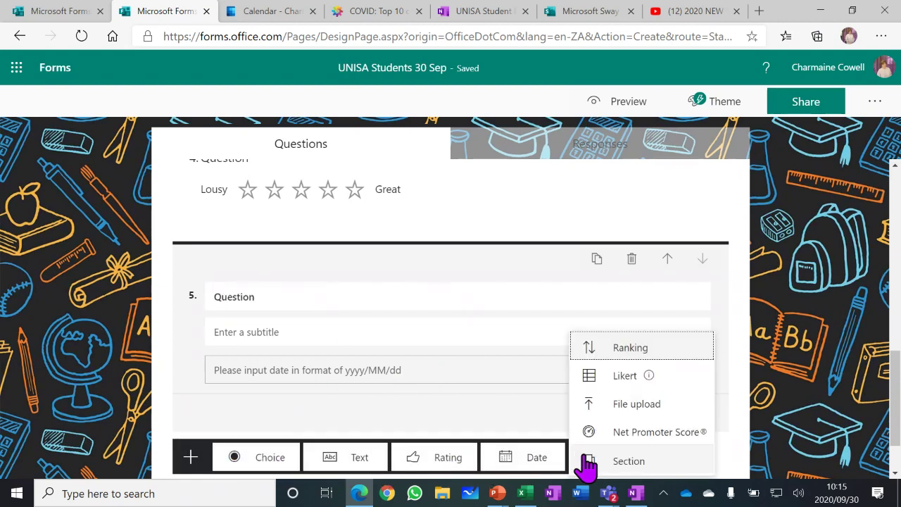
pyautogui.click(627, 348)
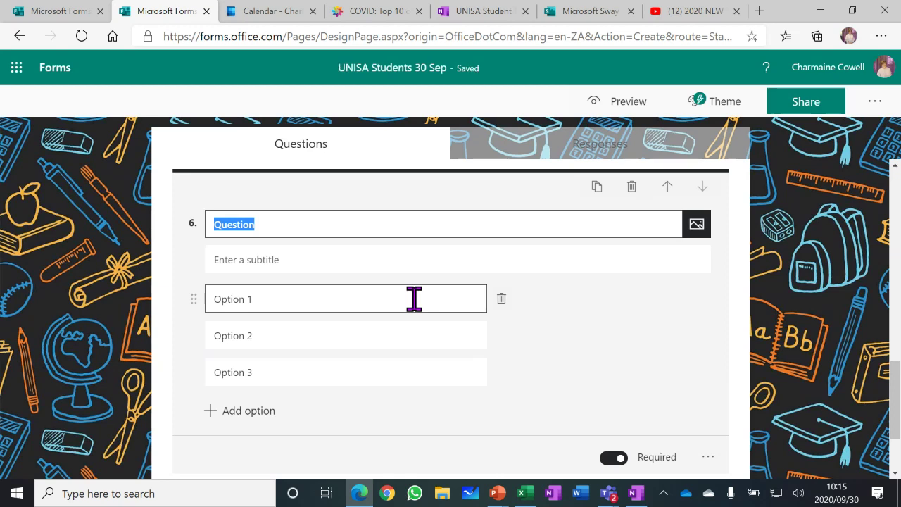
pyautogui.write('Top')
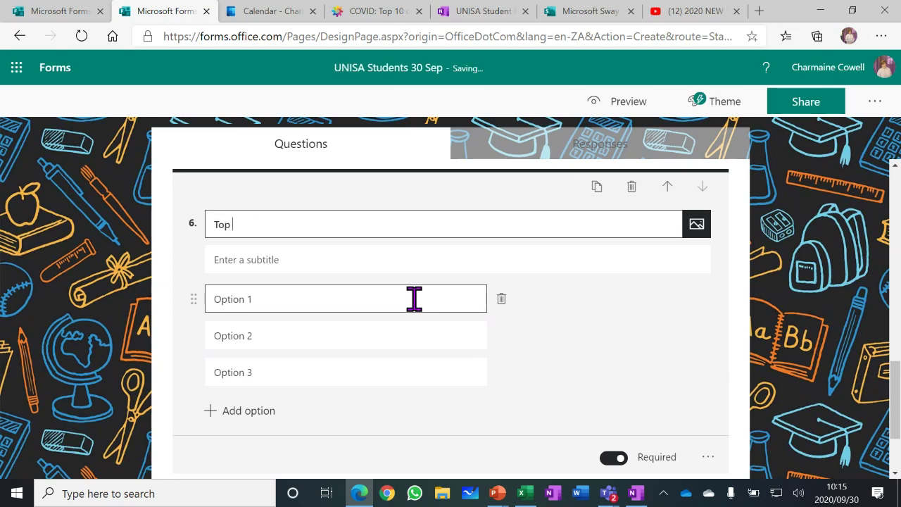
pyautogui.write(' app')
# Name the three options of the "Top app" ranking question "Forms", "Sway" and "One Note"
pyautogui.click(415, 298)
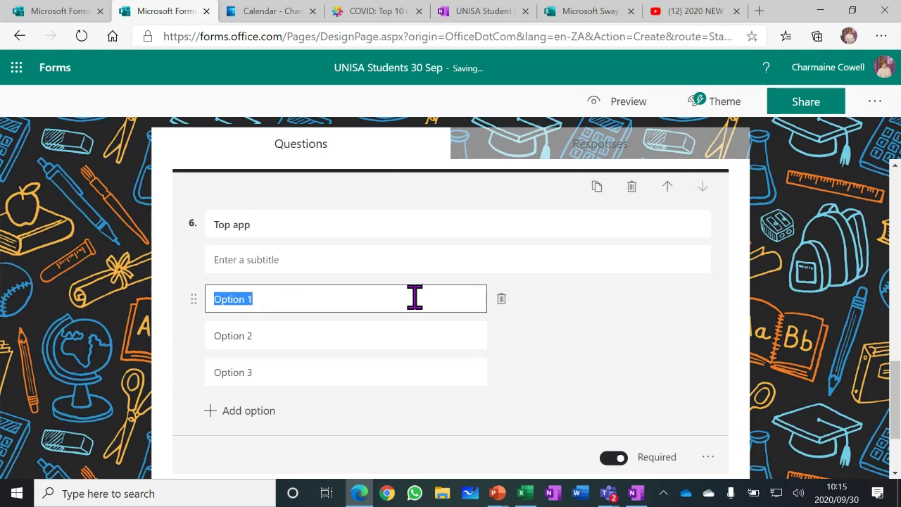
pyautogui.write('Forms')
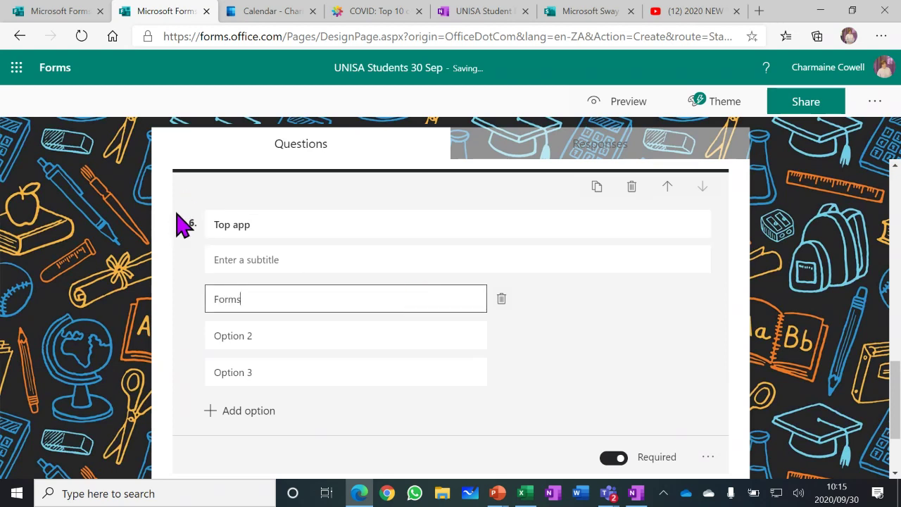
pyautogui.click(306, 336)
pyautogui.write('Swa')
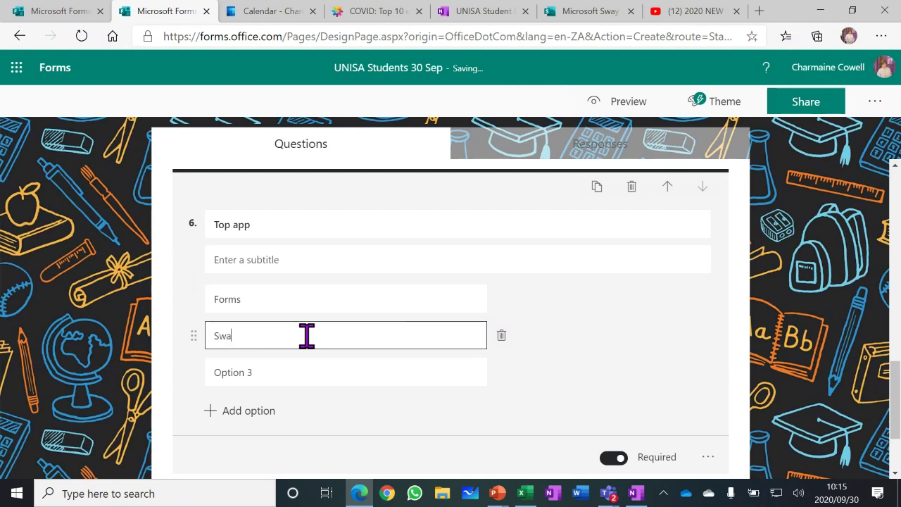
pyautogui.write('y')
pyautogui.click(306, 374)
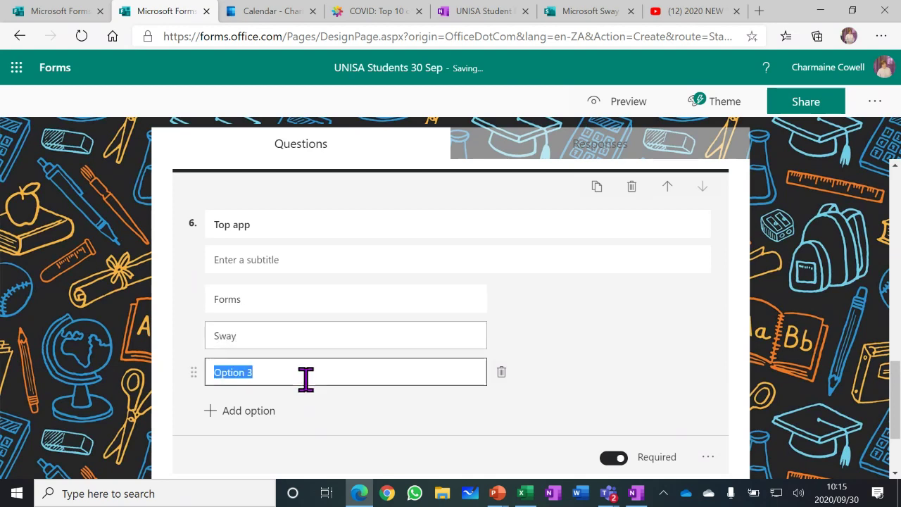
pyautogui.write('One ')
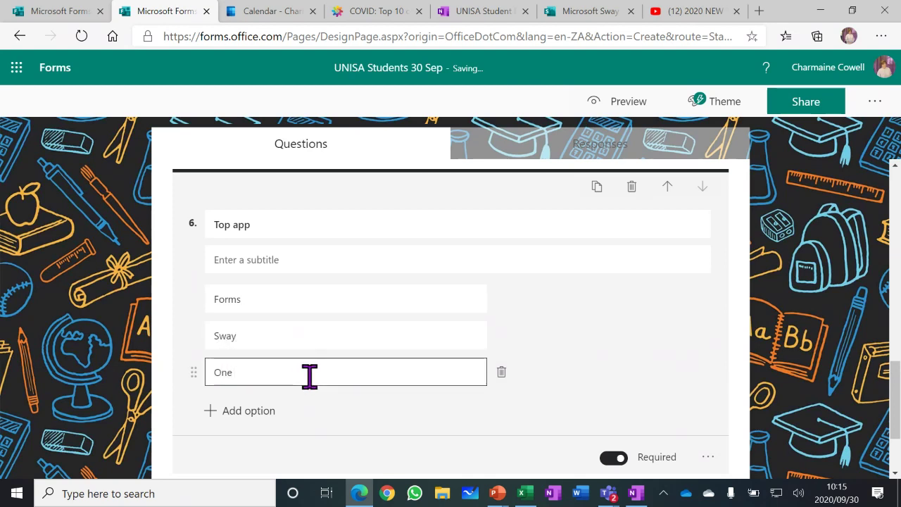
pyautogui.write('Note')
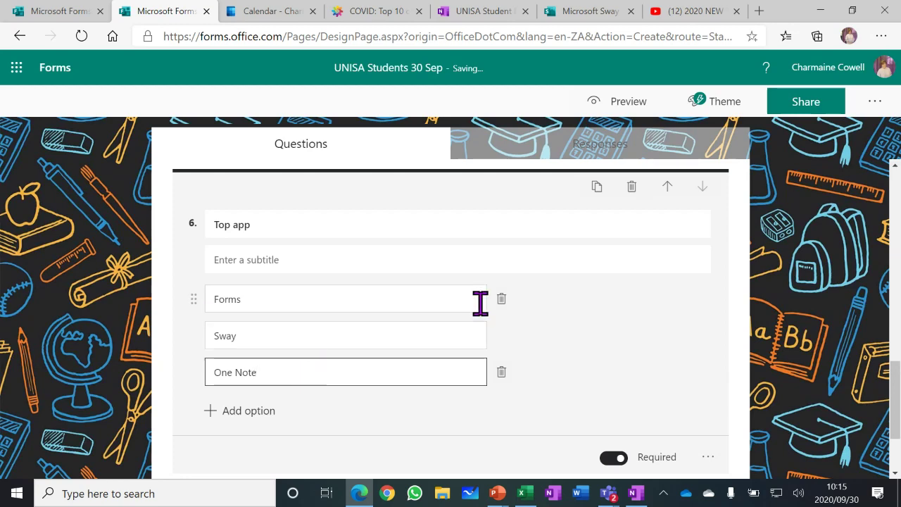
# Preview the form, rank Sway first in the "Top app" question, and return to editing
pyautogui.click(606, 106)
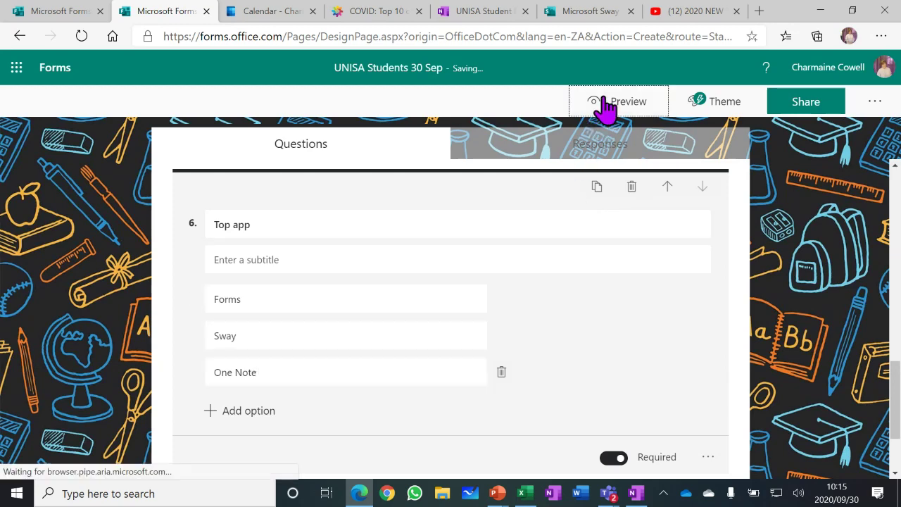
pyautogui.scroll(-5, 492, 345)
pyautogui.scroll(-4, 497, 343)
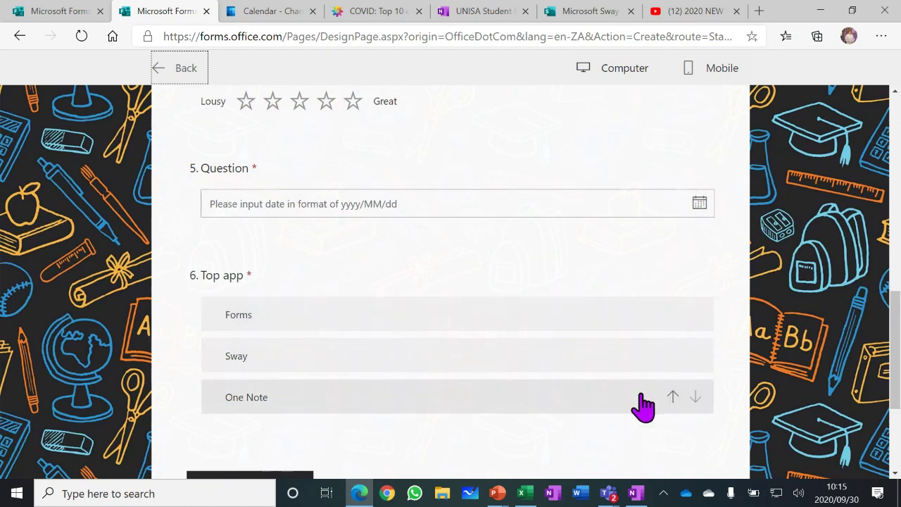
pyautogui.moveTo(709, 378)
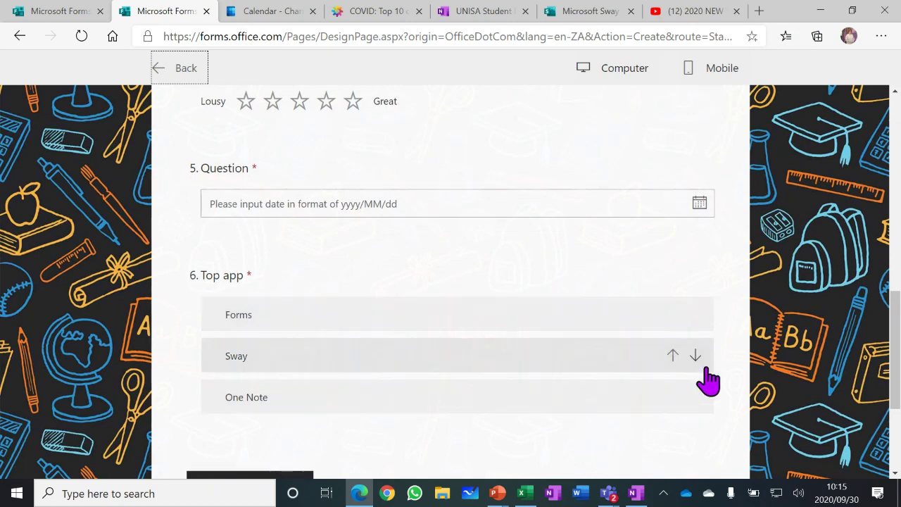
pyautogui.click(673, 356)
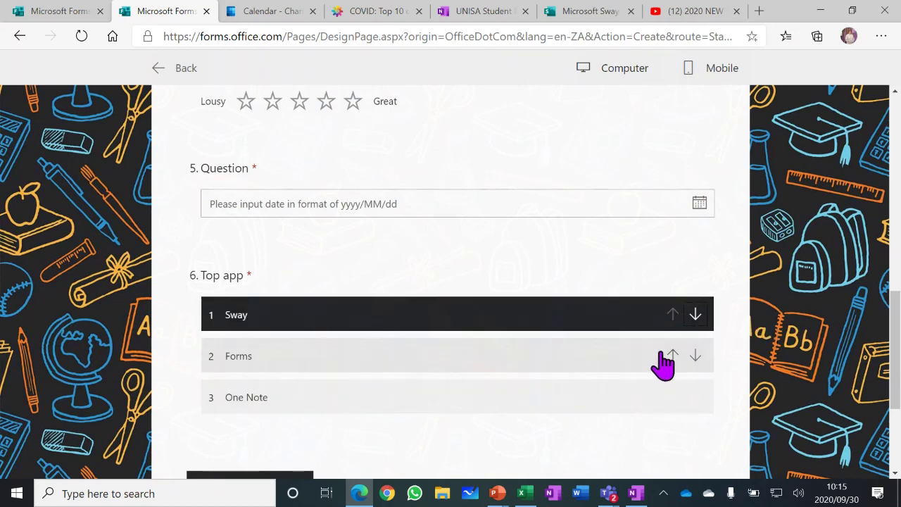
pyautogui.click(187, 68)
# Add a file upload question below the "Top app" question, accepting the creation of a SharePoint folder for responses
pyautogui.scroll(-5, 479, 324)
pyautogui.scroll(-10, 483, 331)
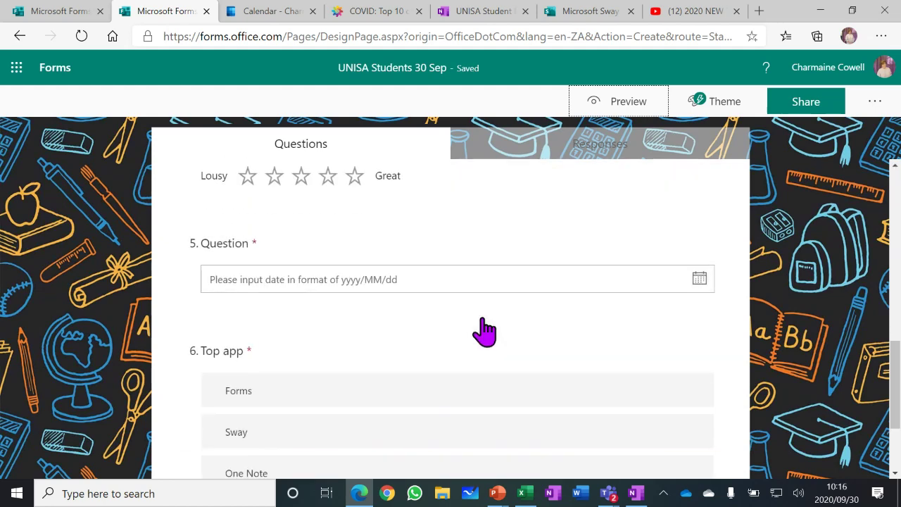
pyautogui.click(224, 427)
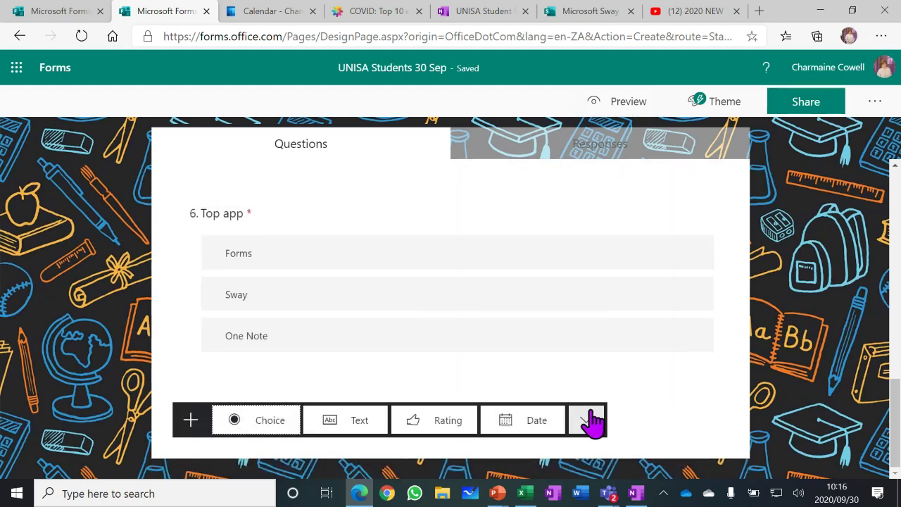
pyautogui.click(591, 420)
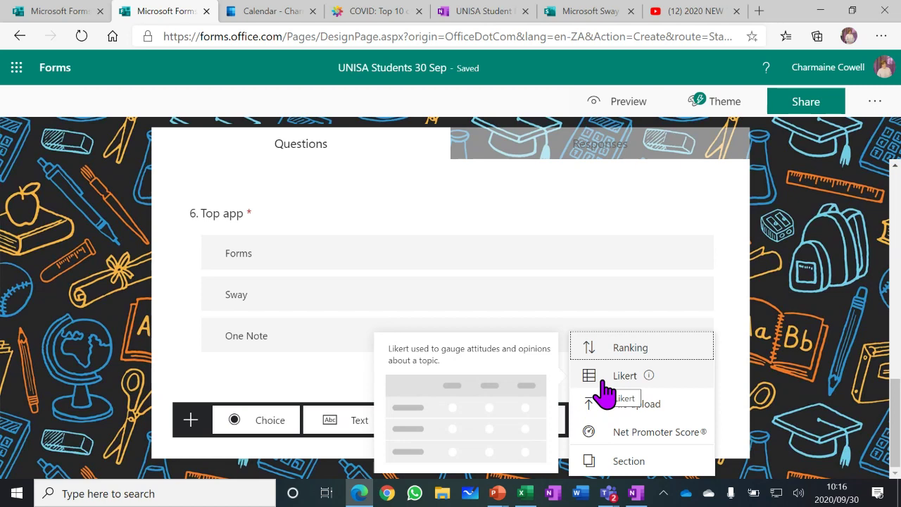
pyautogui.click(633, 412)
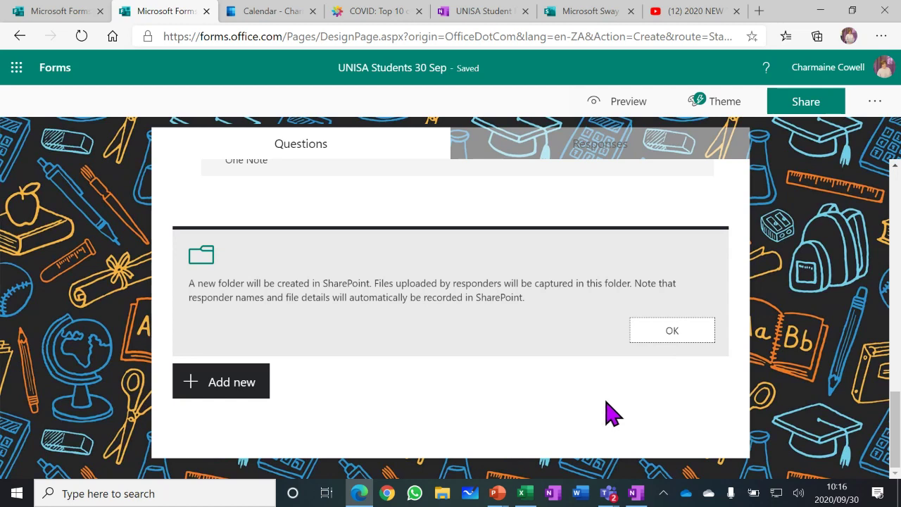
pyautogui.click(660, 337)
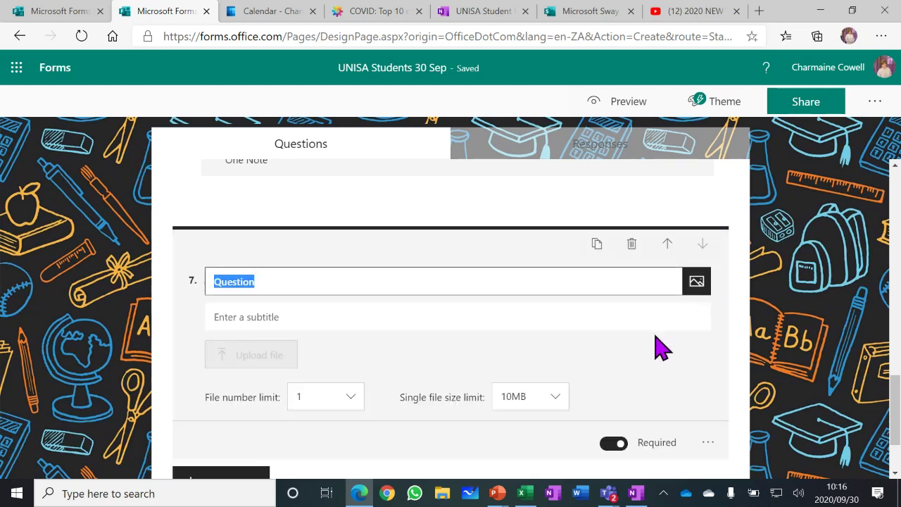
# Show the available file number limits and single file size limits of the file upload question
pyautogui.click(356, 396)
pyautogui.click(358, 402)
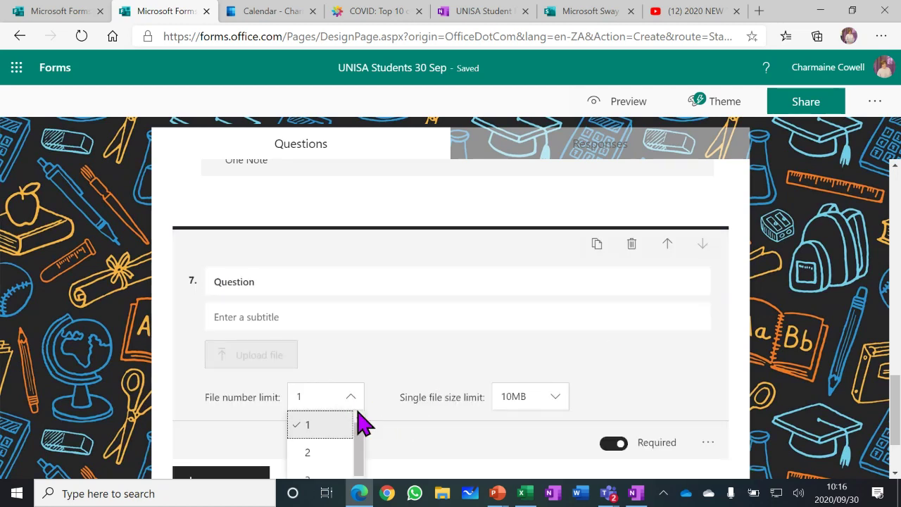
pyautogui.scroll(-2, 328, 438)
pyautogui.scroll(-2, 415, 417)
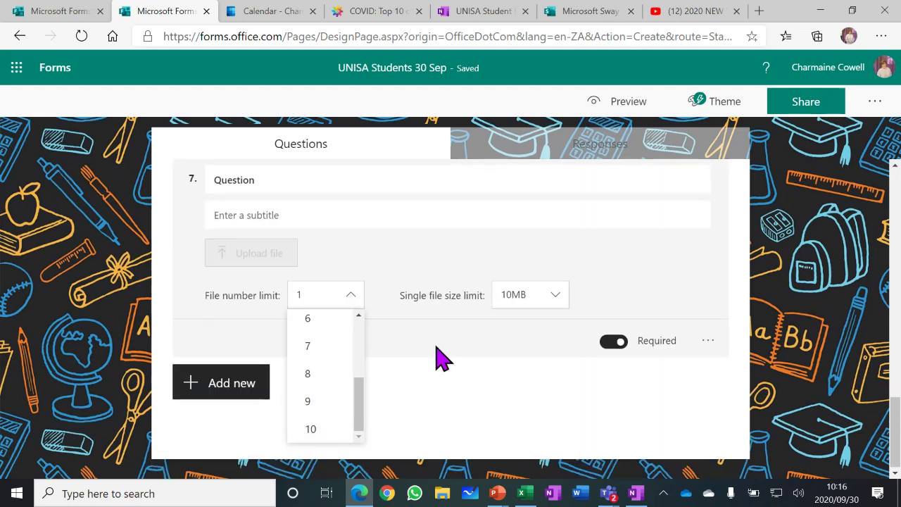
pyautogui.click(558, 301)
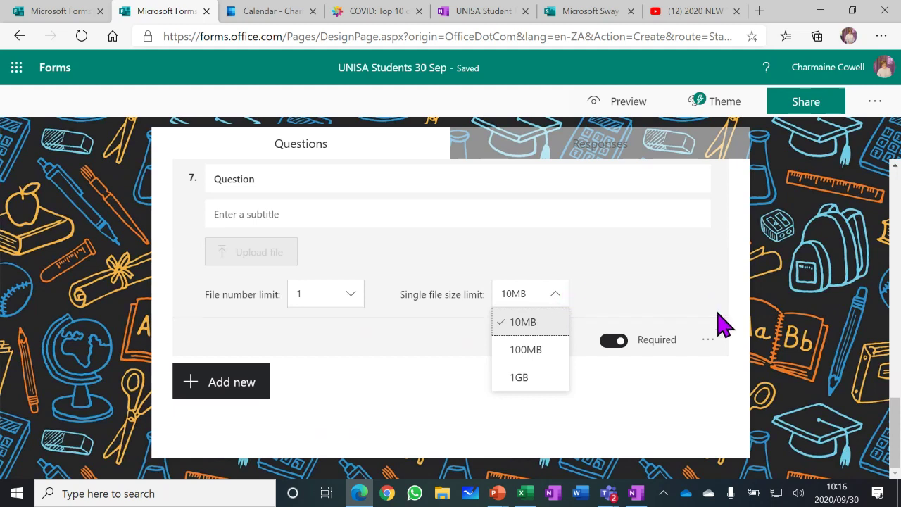
# Restrict the file upload question to the PDF and Image file types
pyautogui.click(708, 339)
pyautogui.click(748, 384)
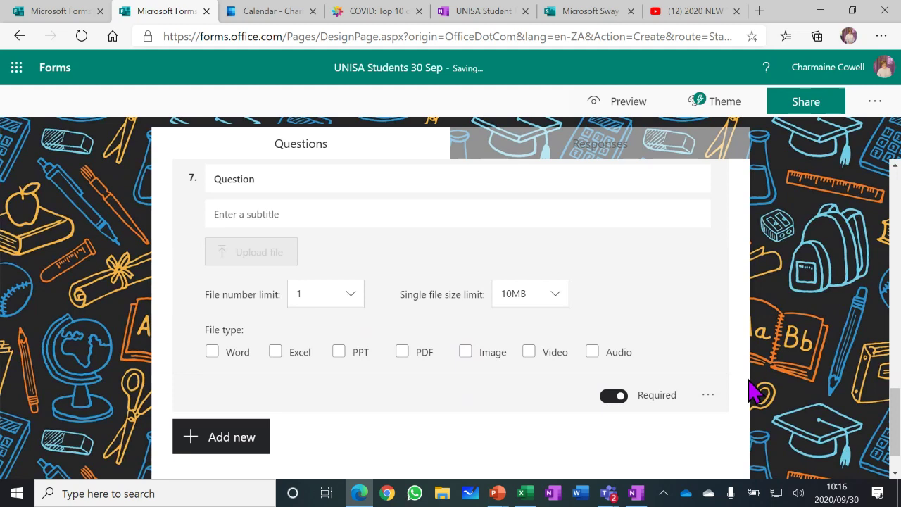
pyautogui.click(400, 352)
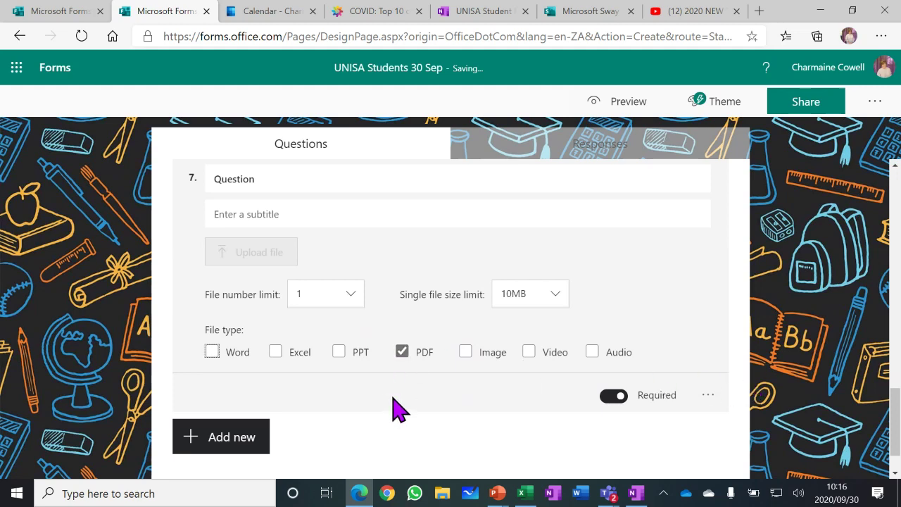
pyautogui.click(466, 350)
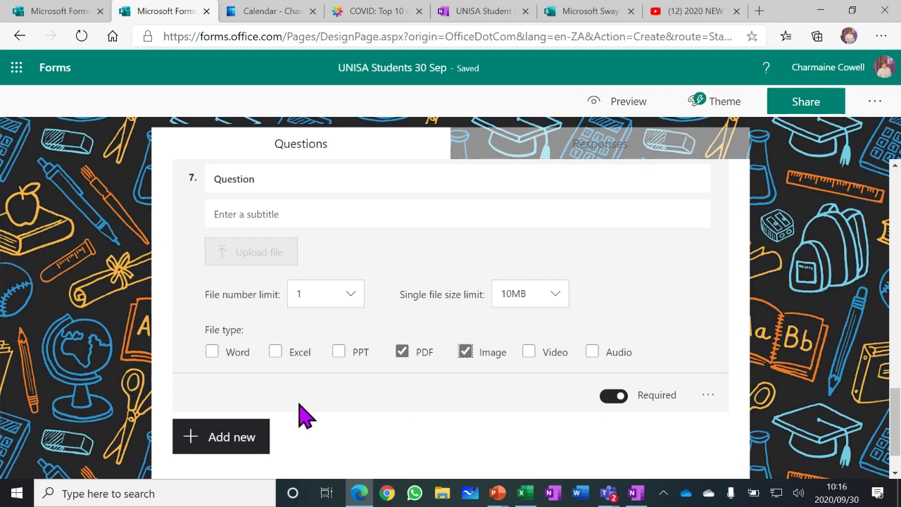
# Preview the file upload question, bring up its file picker without choosing a file, and return to editing
pyautogui.click(620, 106)
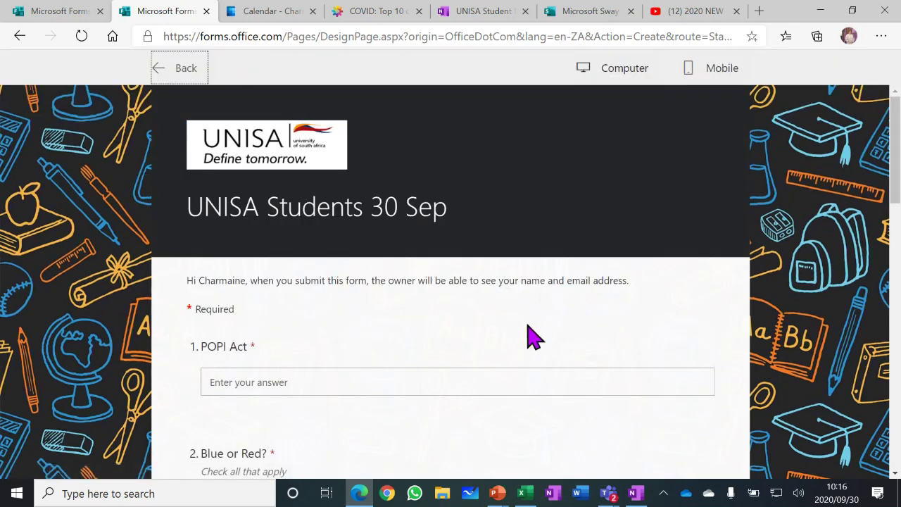
pyautogui.scroll(-10, 535, 331)
pyautogui.scroll(-1, 554, 331)
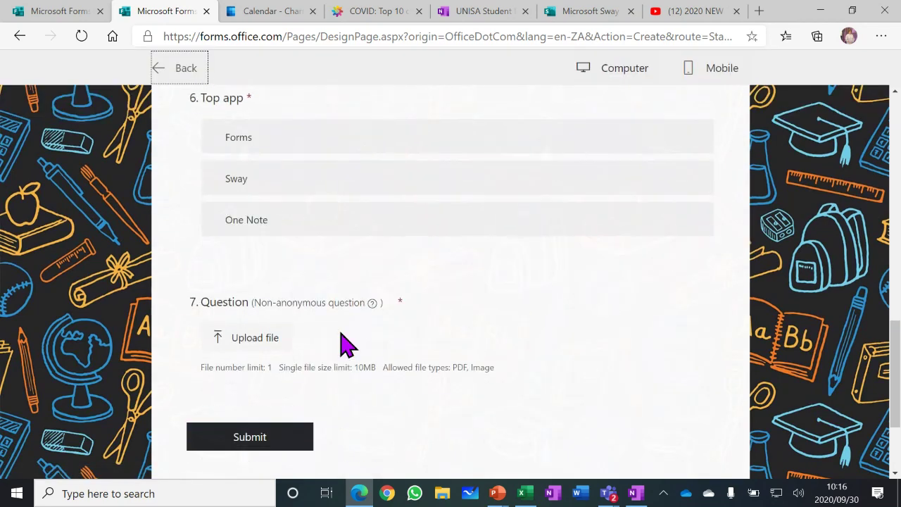
pyautogui.click(234, 341)
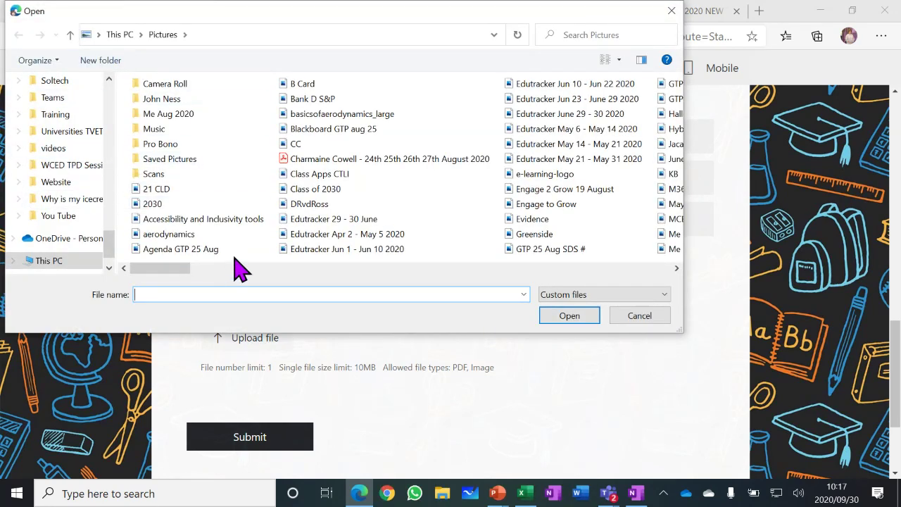
pyautogui.click(623, 317)
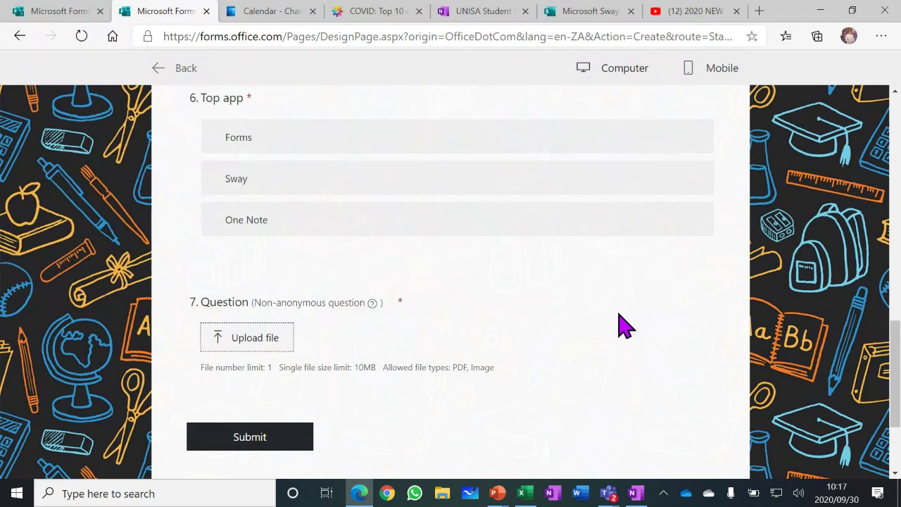
pyautogui.click(183, 71)
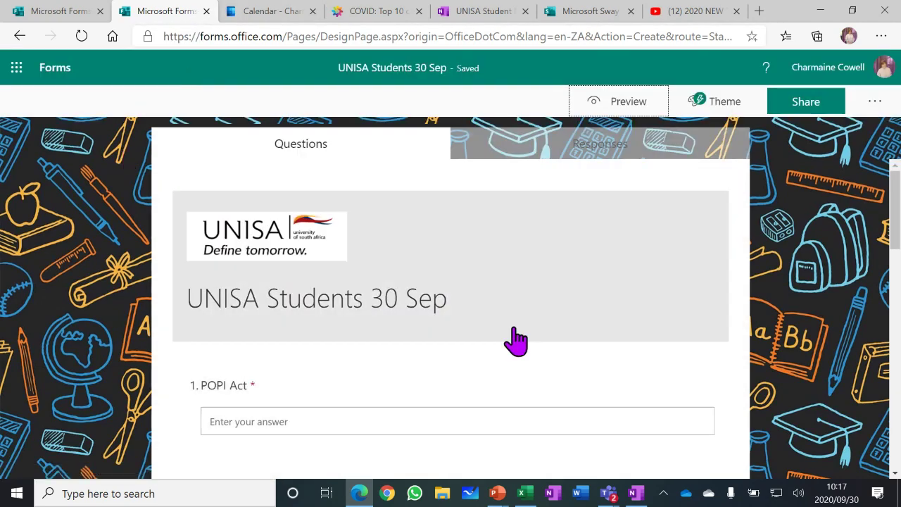
# Add a Net Promoter Score question below the file upload question, keeping its default recommendation question text
pyautogui.scroll(-8, 521, 343)
pyautogui.scroll(-5, 530, 345)
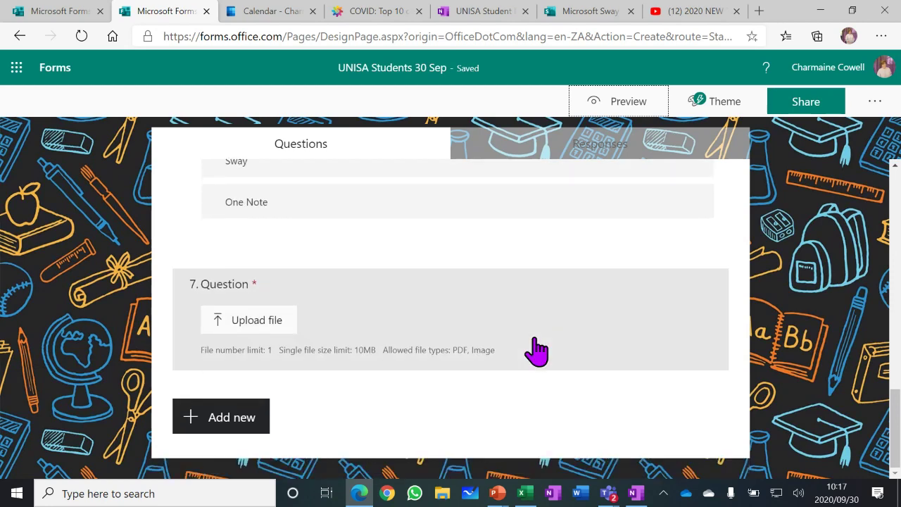
pyautogui.click(245, 420)
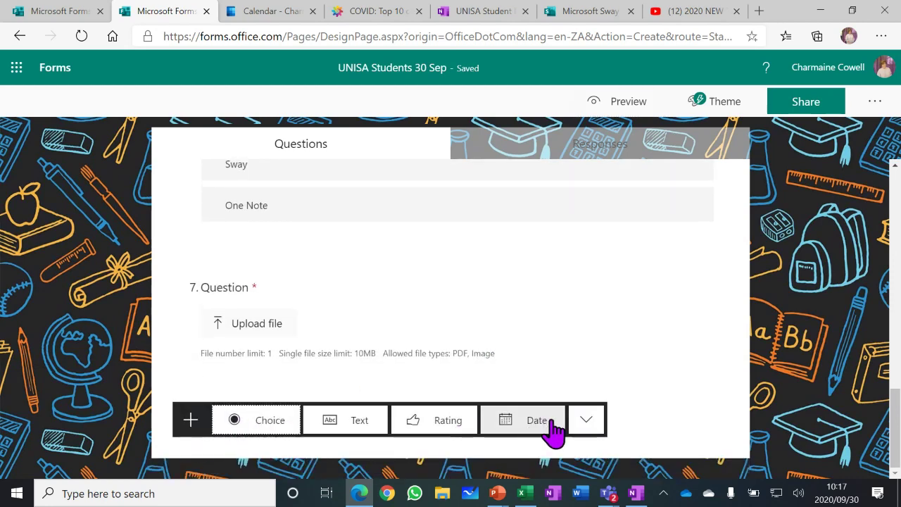
pyautogui.click(594, 426)
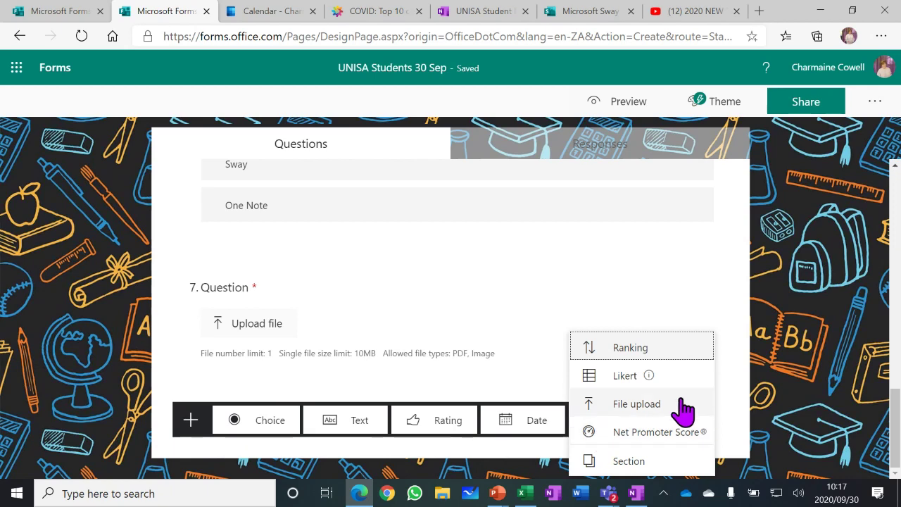
pyautogui.click(645, 431)
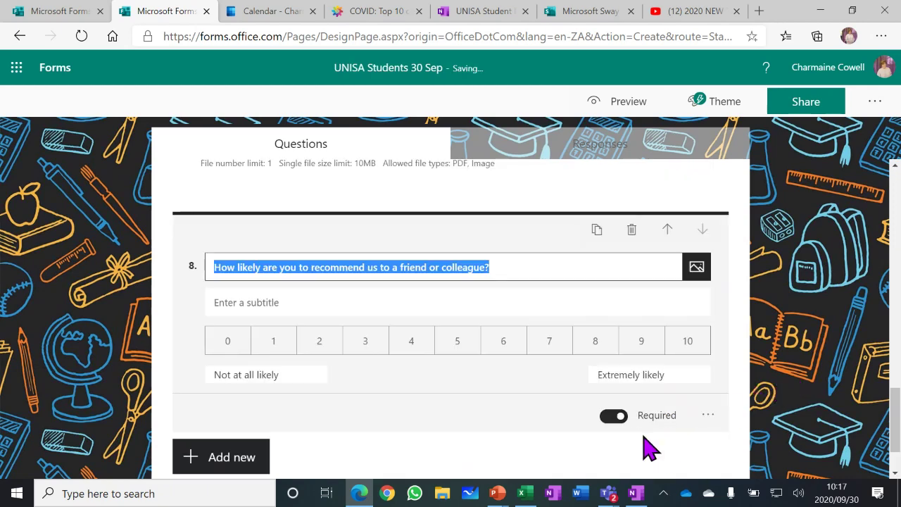
# Show the additional question types available for the form, including Section, without adding one
pyautogui.click(227, 465)
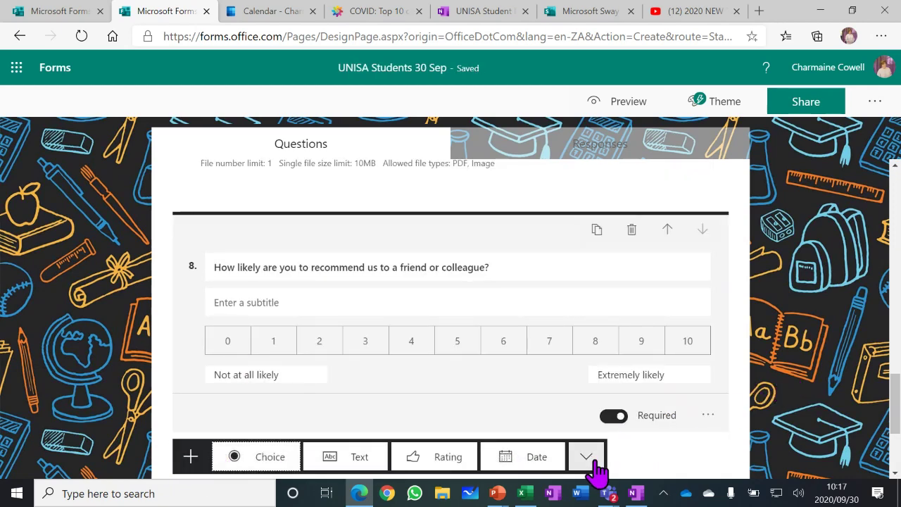
pyautogui.click(593, 462)
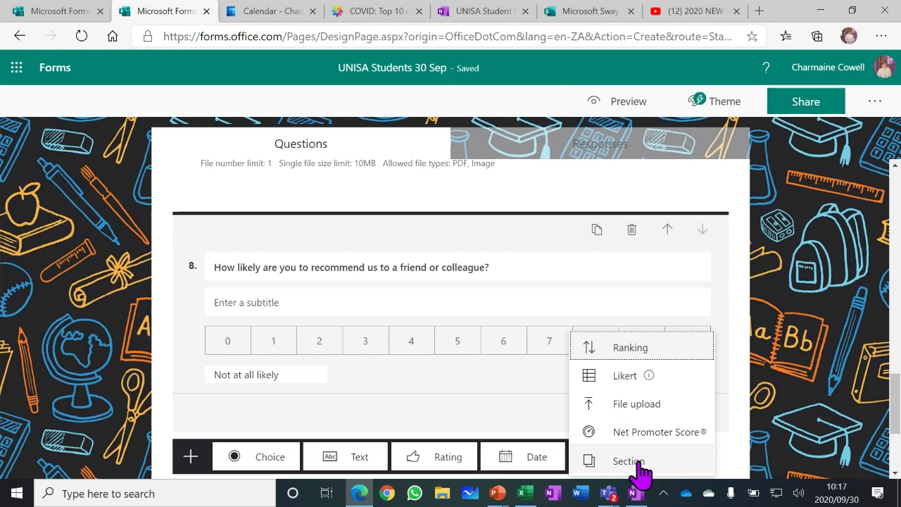
# In the form settings, limit the form to one response per person
pyautogui.click(878, 110)
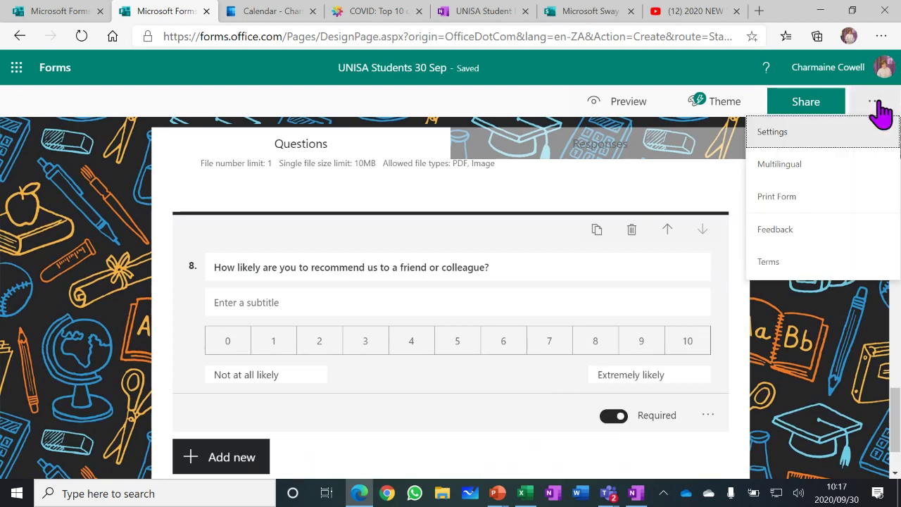
pyautogui.click(771, 132)
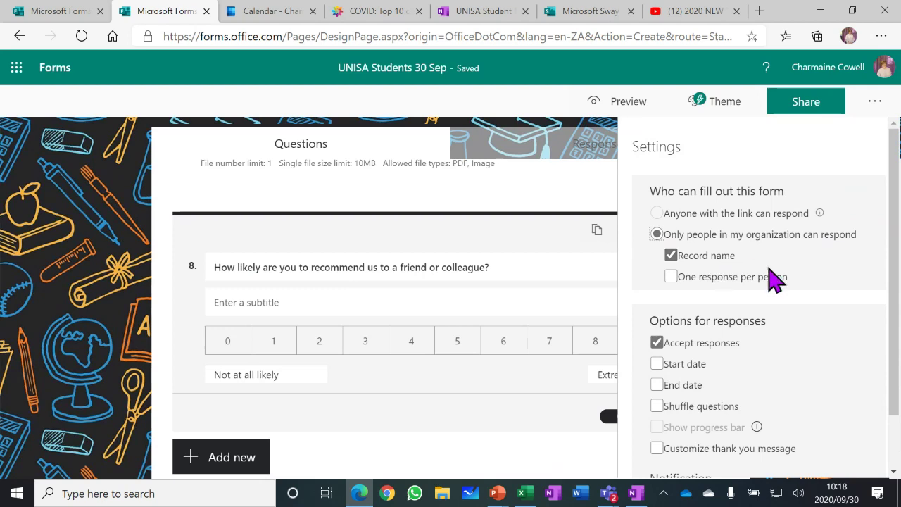
pyautogui.click(671, 277)
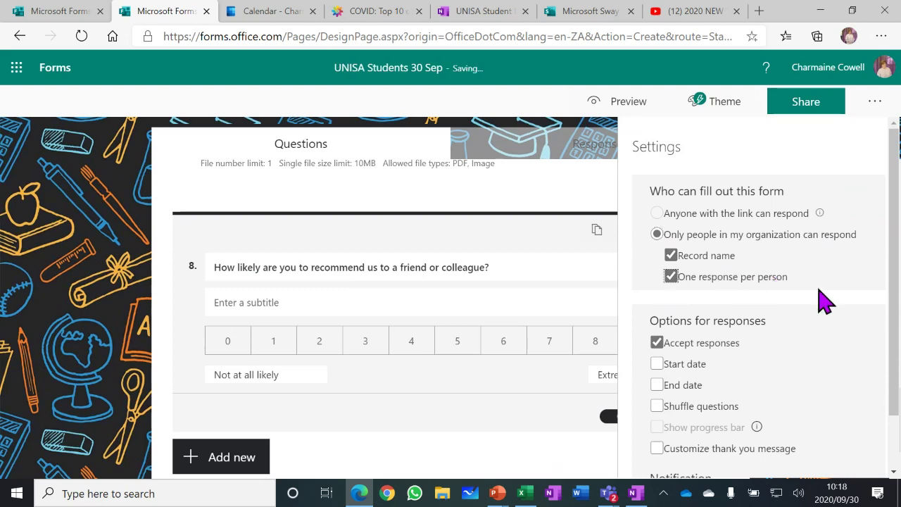
# Enable a start date of 2020/09/30 11:00 AM and an end date of 2020/09/30 11:15 AM for responses
pyautogui.scroll(-1, 816, 312)
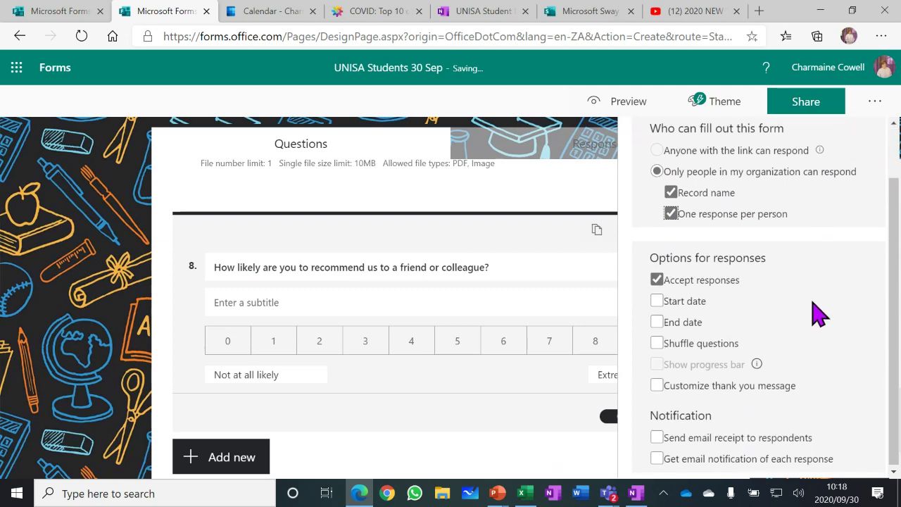
pyautogui.click(656, 301)
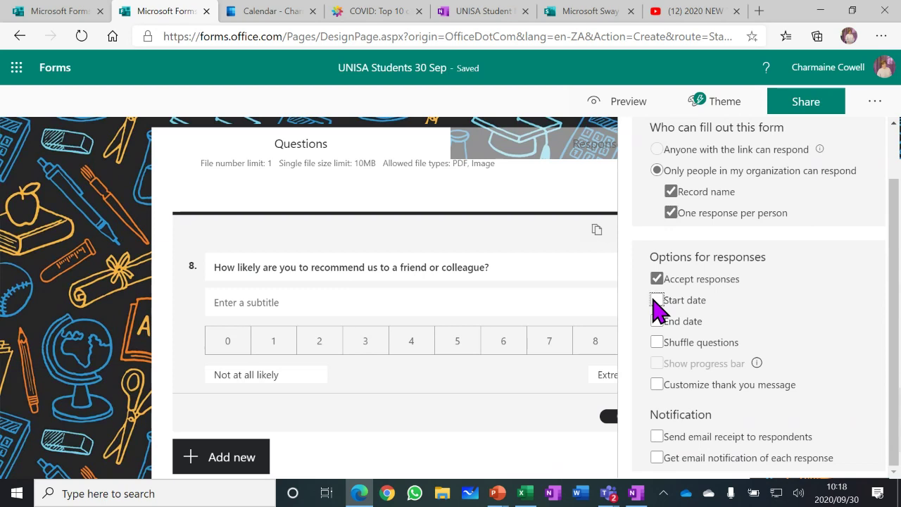
pyautogui.click(658, 364)
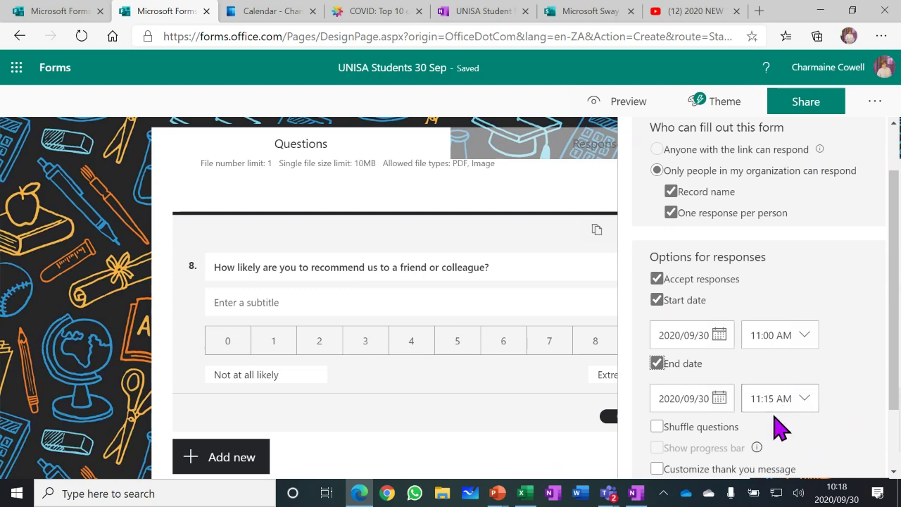
# Enable the customized thank you message with its default text, review the notification options, and close the form settings
pyautogui.scroll(-1, 877, 363)
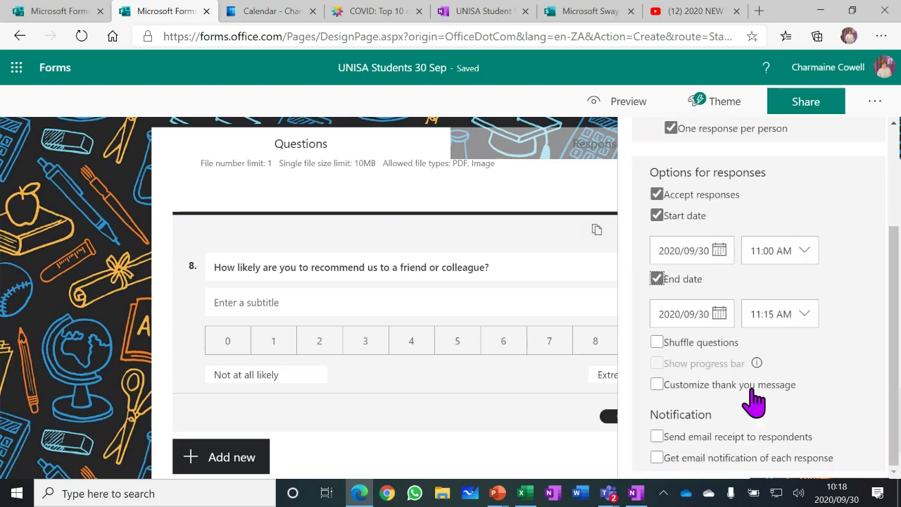
pyautogui.click(738, 387)
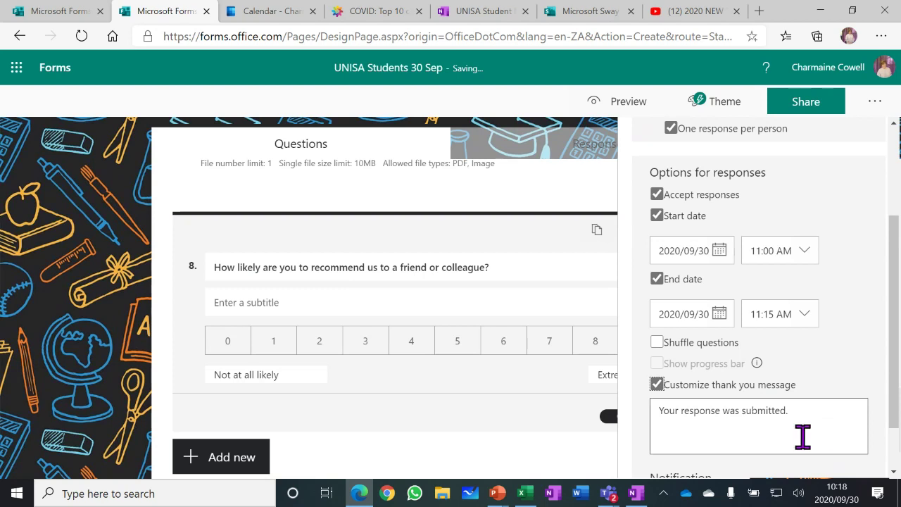
pyautogui.scroll(-1, 894, 363)
pyautogui.scroll(-1, 894, 362)
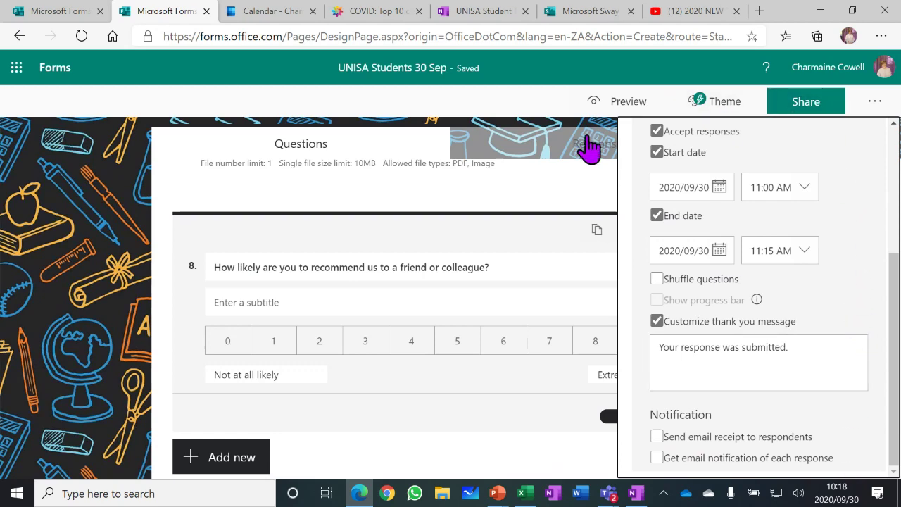
pyautogui.click(537, 266)
pyautogui.tripleClick(538, 265)
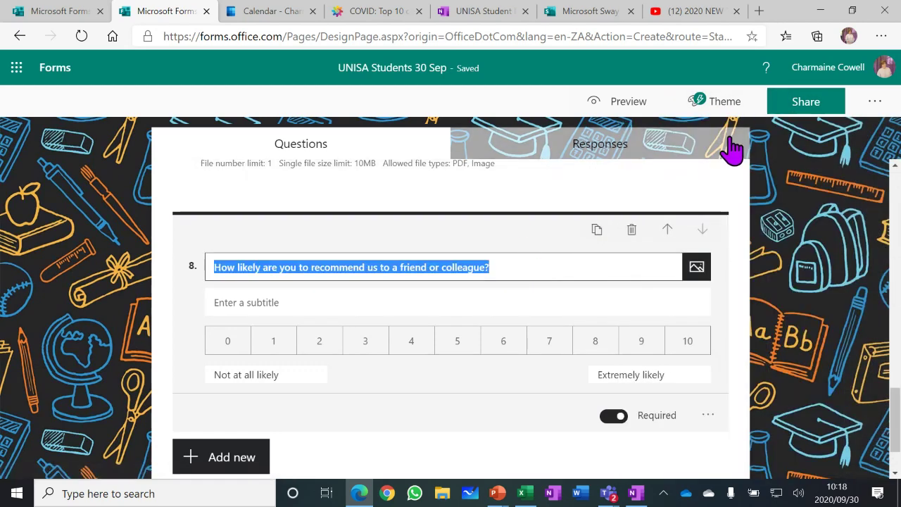
# Review who can respond to the form in its sharing options and display its QR code
pyautogui.click(819, 103)
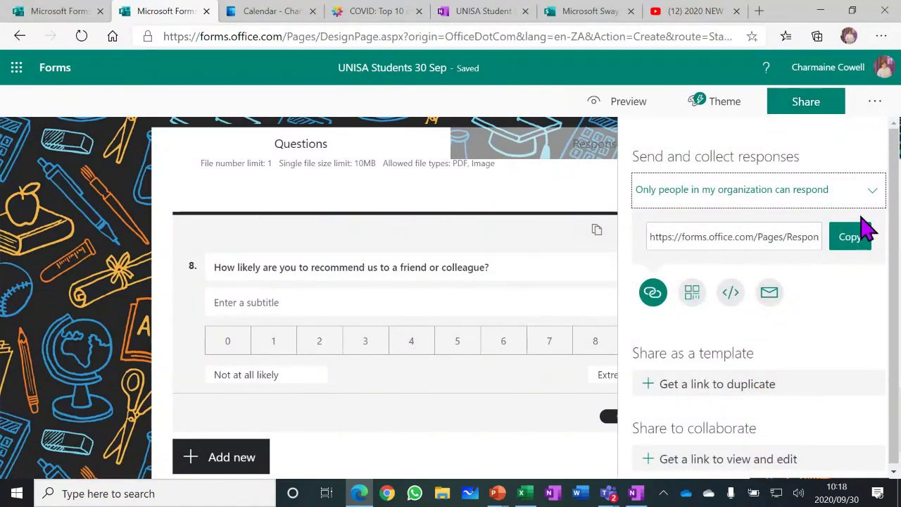
pyautogui.click(874, 200)
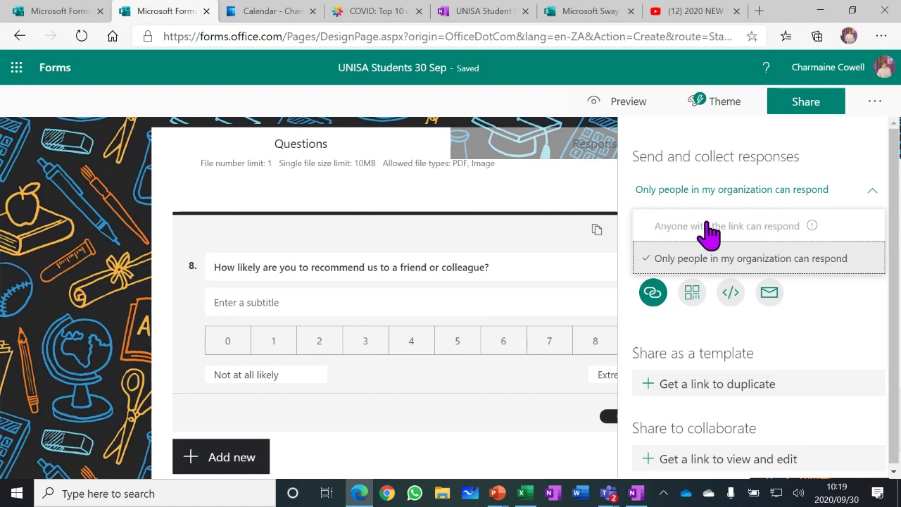
pyautogui.moveTo(802, 227)
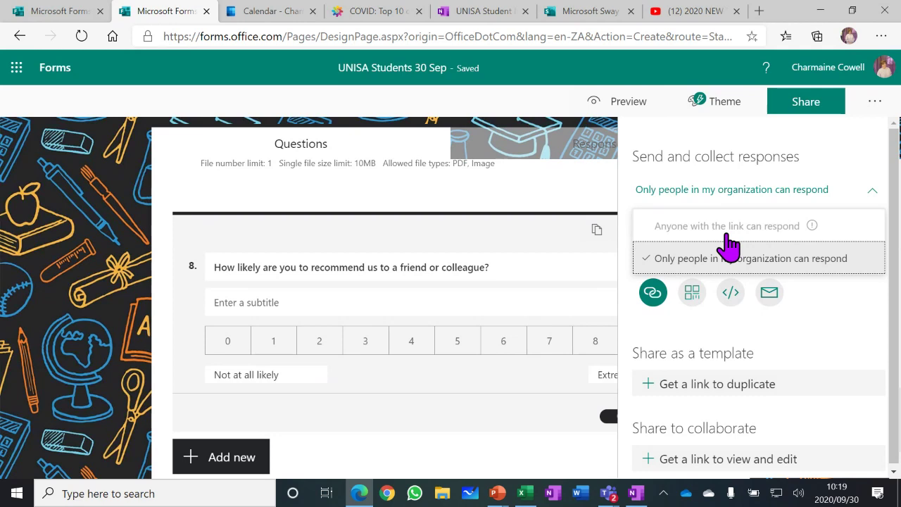
pyautogui.click(848, 331)
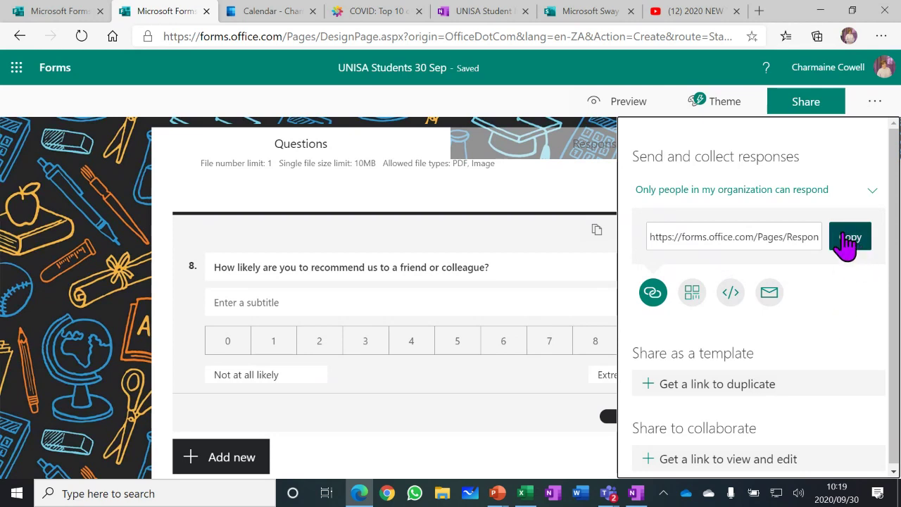
pyautogui.click(694, 295)
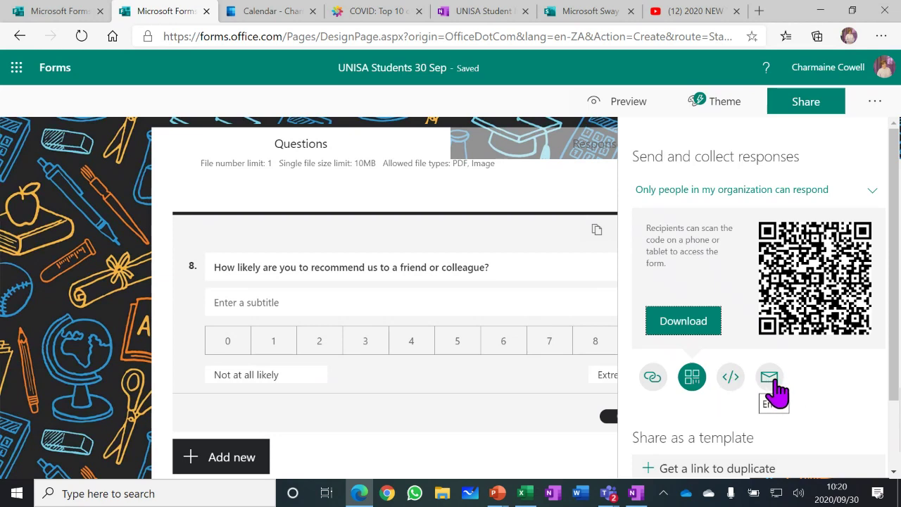
# Create a template link that lets others duplicate the form, and copy that link
pyautogui.scroll(-2, 833, 354)
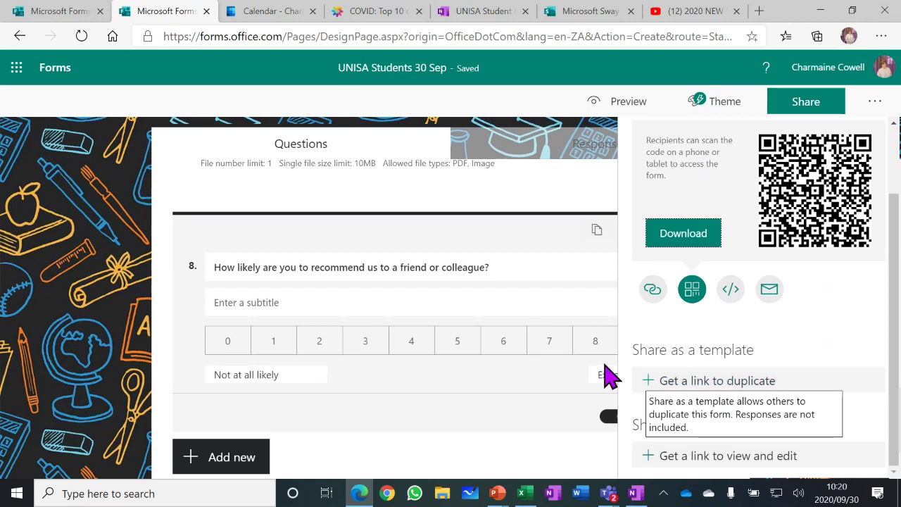
pyautogui.click(765, 381)
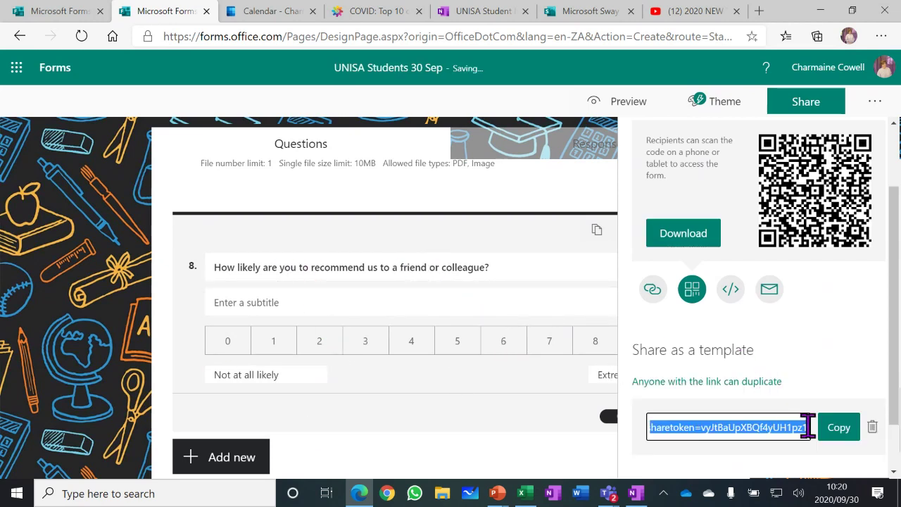
pyautogui.click(843, 428)
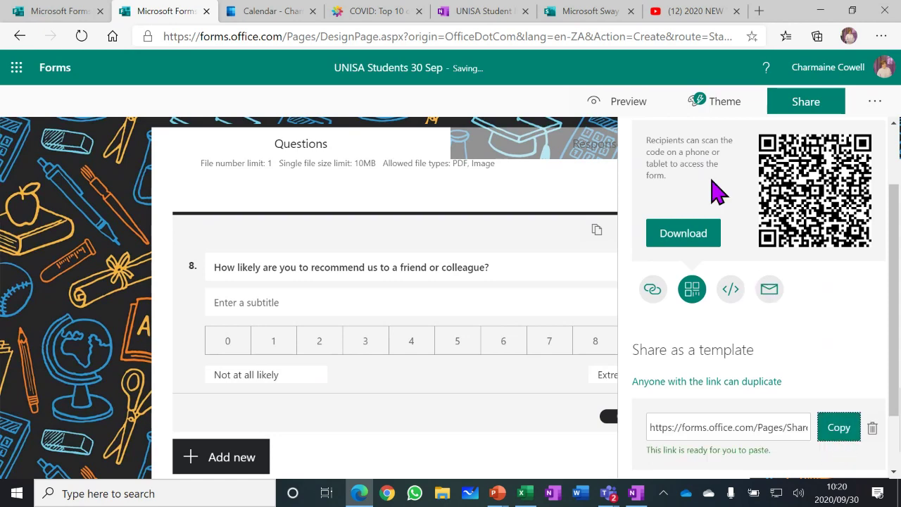
# Load the copied template link in a new browser tab, duplicate the form, and go back to the blank new tab page
pyautogui.click(759, 11)
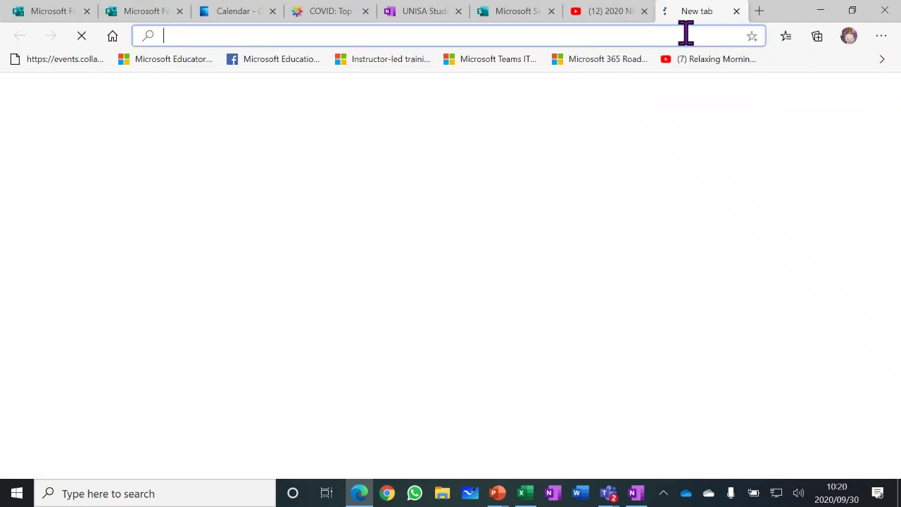
pyautogui.hotkey('ctrl', 'v')
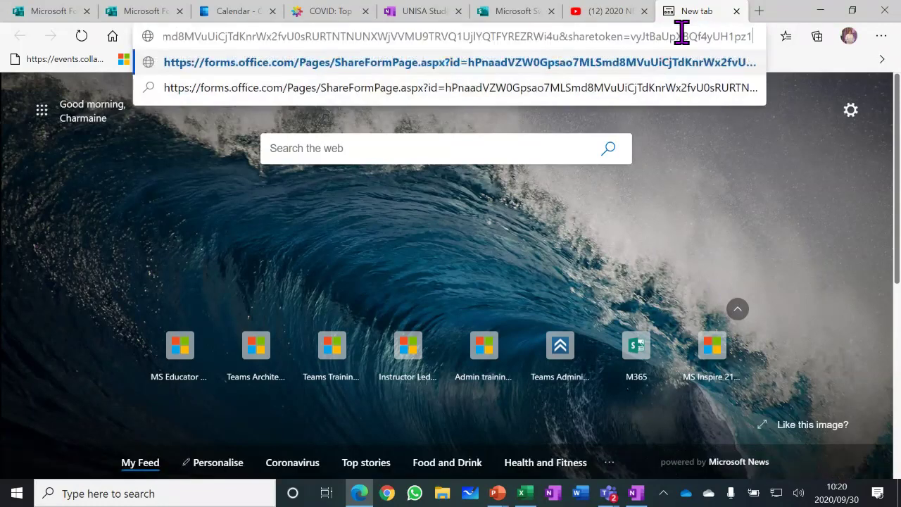
pyautogui.press('Return')
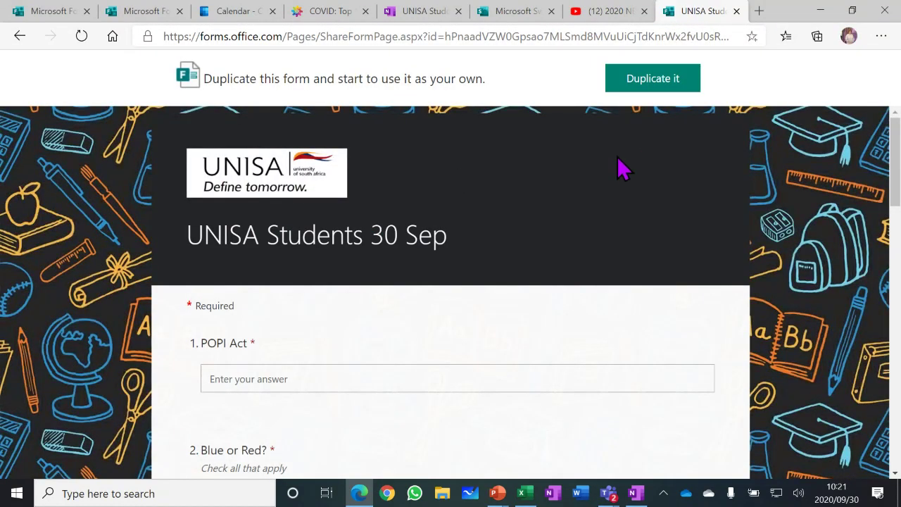
pyautogui.click(652, 81)
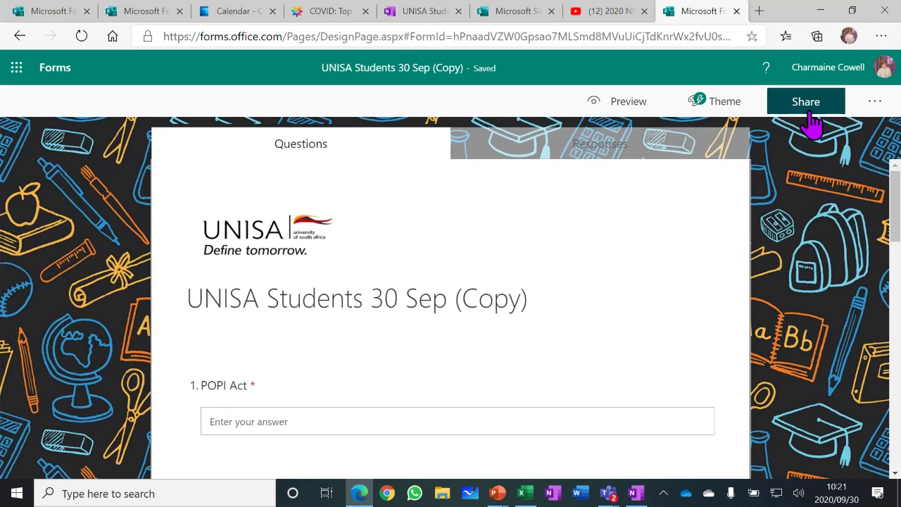
pyautogui.click(11, 38)
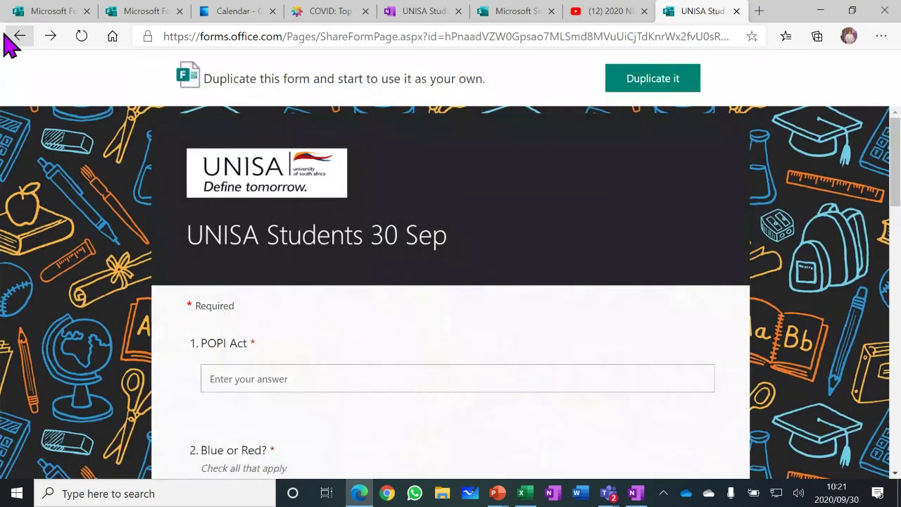
pyautogui.click(17, 38)
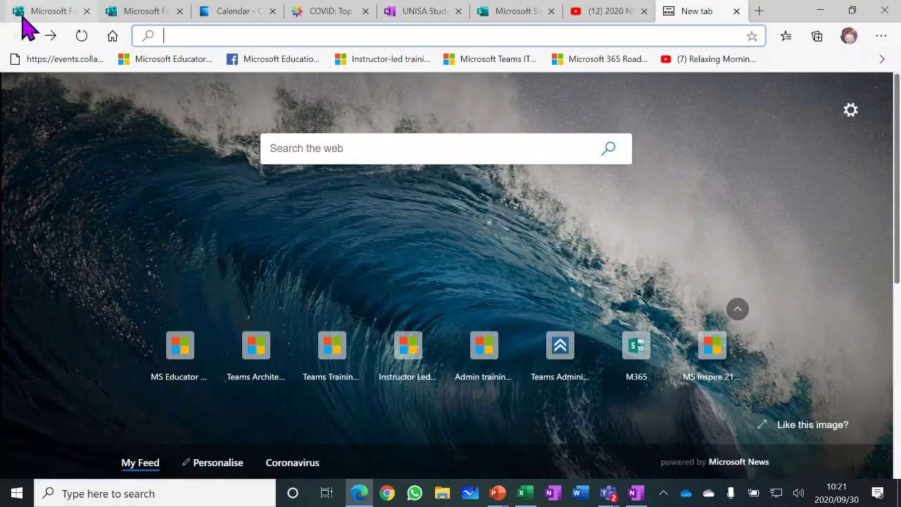
# From the complete list of my forms, open the UNISA Student Course 2 29 Sep form that has 0 responses
pyautogui.click(35, 13)
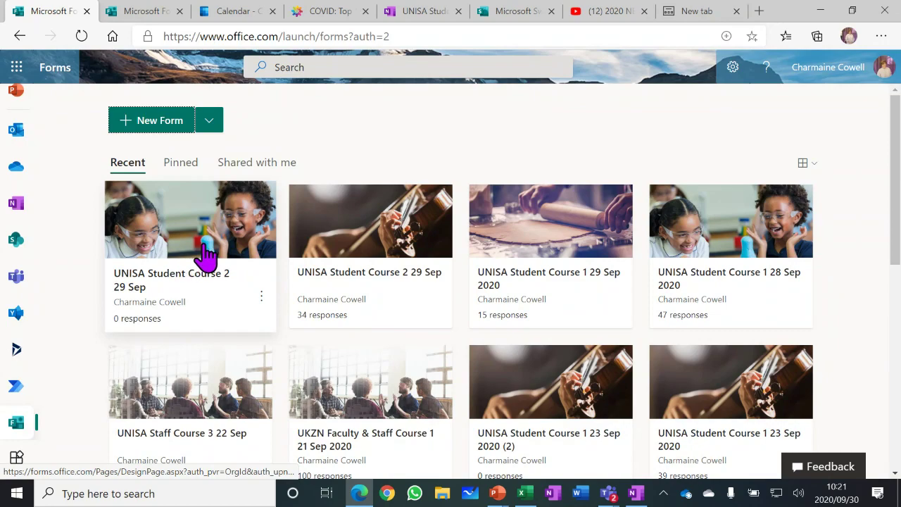
pyautogui.scroll(-7, 208, 247)
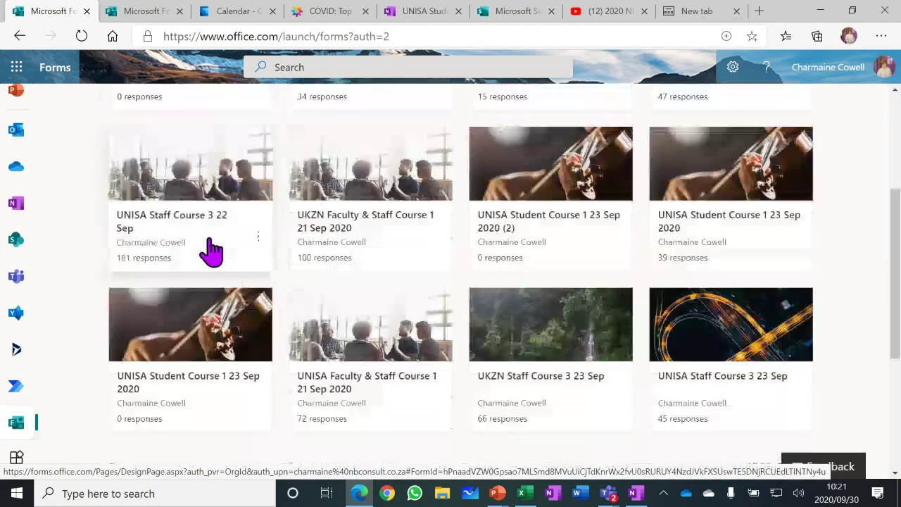
pyautogui.scroll(1, 227, 252)
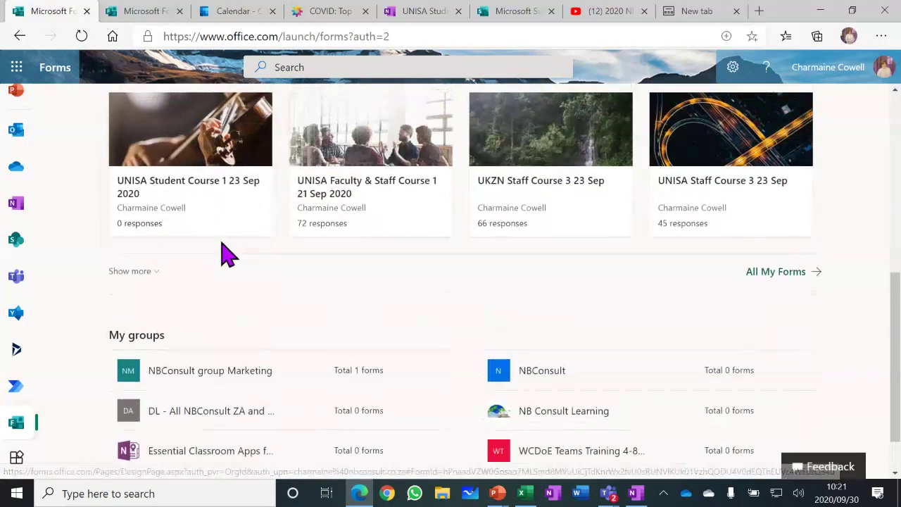
pyautogui.click(760, 271)
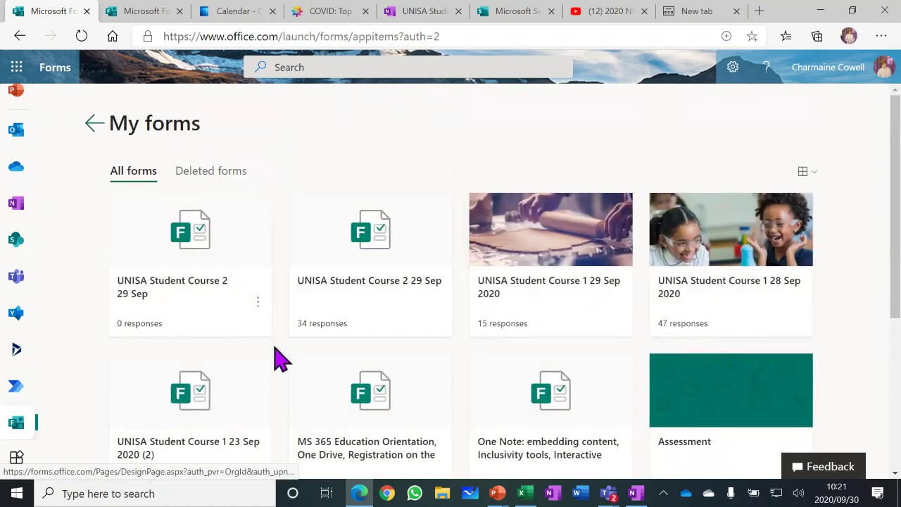
pyautogui.click(213, 261)
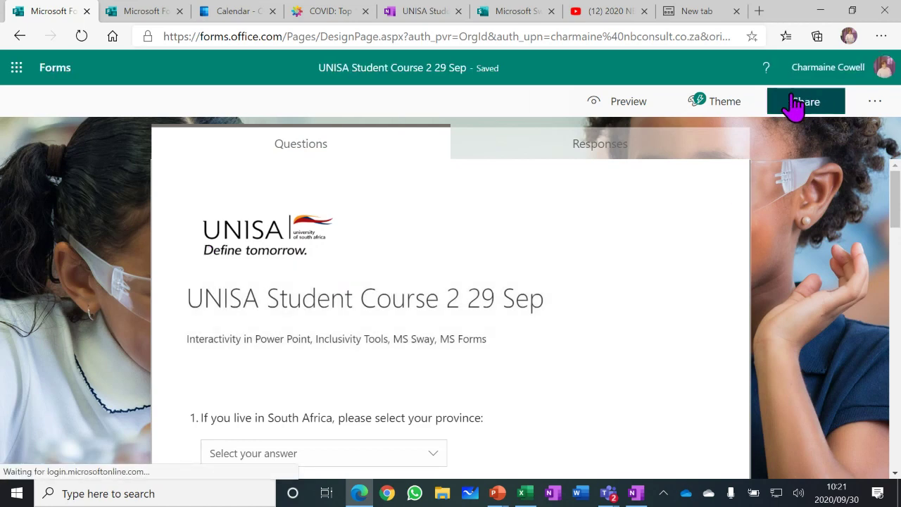
# Create a collaboration link for Office 365 work or school account users to view and edit the form, and return to the forms list
pyautogui.click(807, 112)
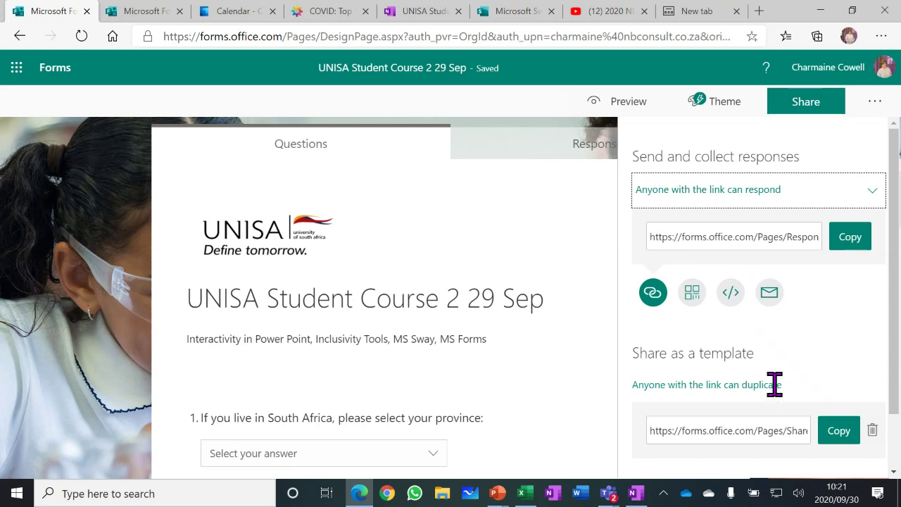
pyautogui.scroll(-1, 785, 375)
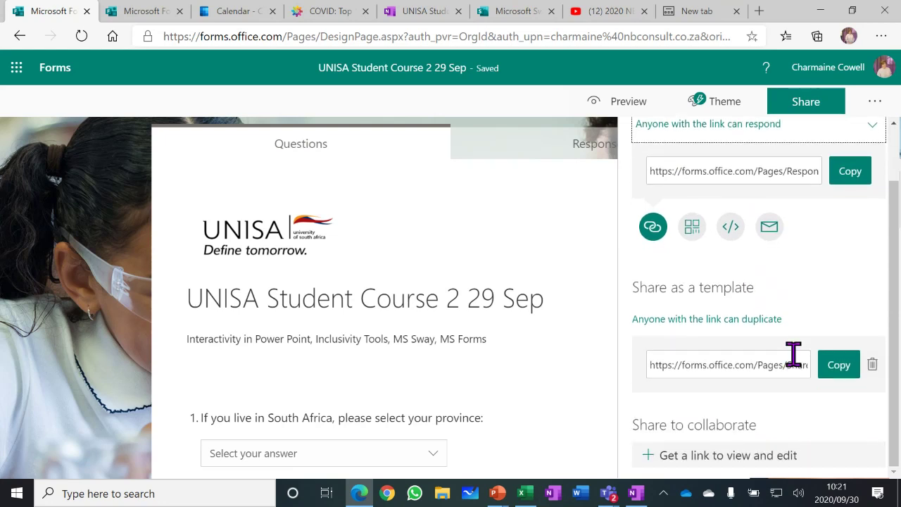
pyautogui.click(729, 462)
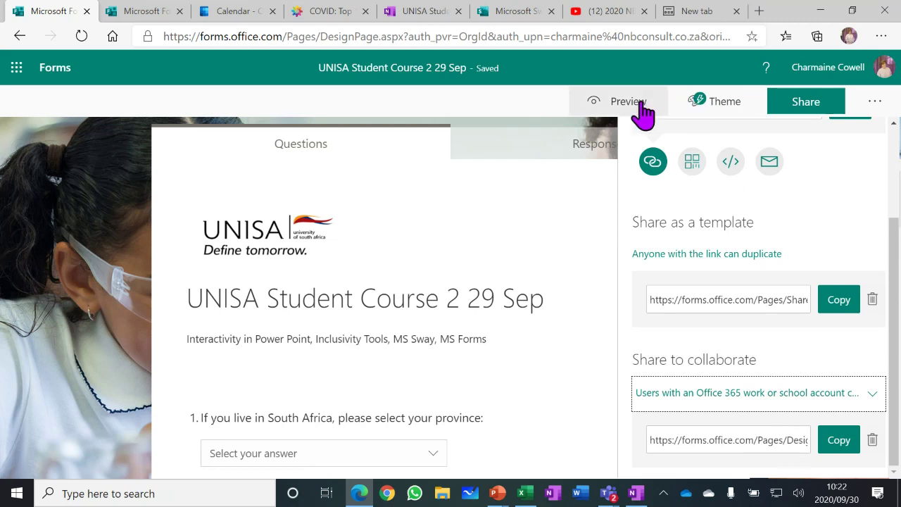
pyautogui.click(56, 71)
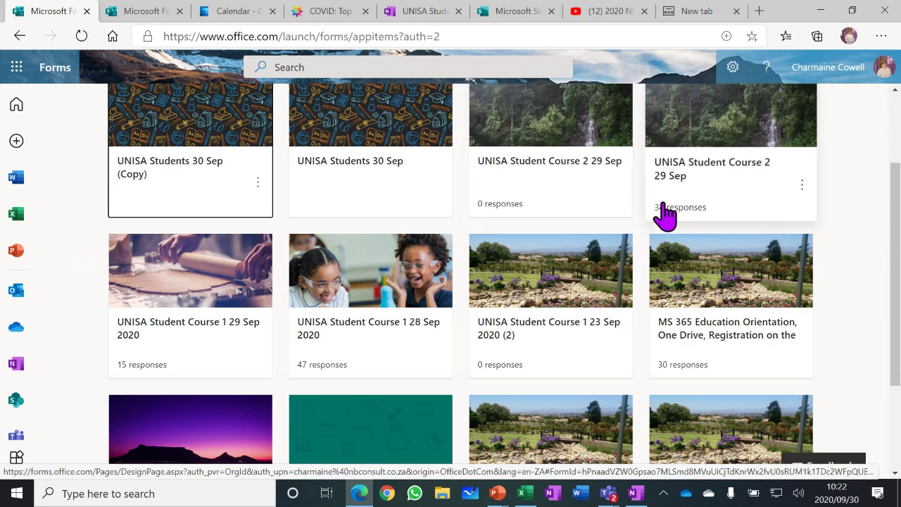
# Open the UNISA Student Course 2 29 Sep form that has 34 responses and show the extra options for managing its responses
pyautogui.click(733, 171)
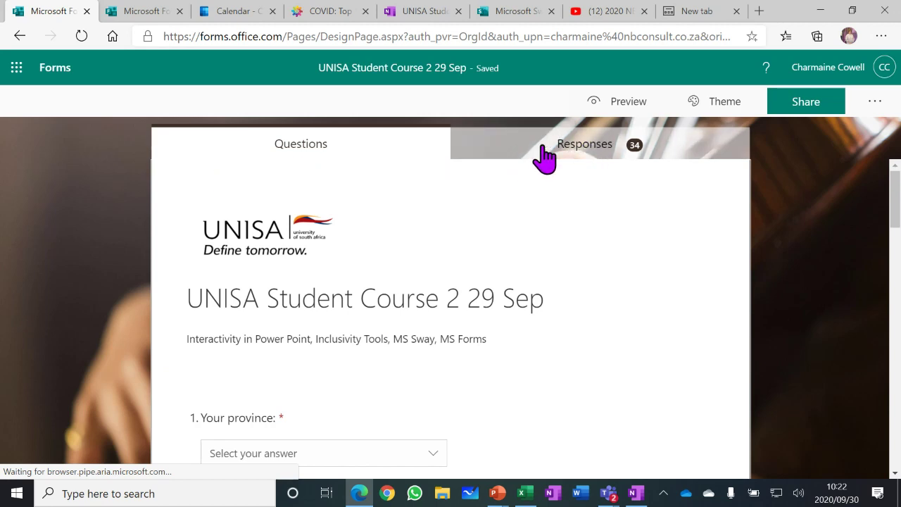
pyautogui.click(583, 146)
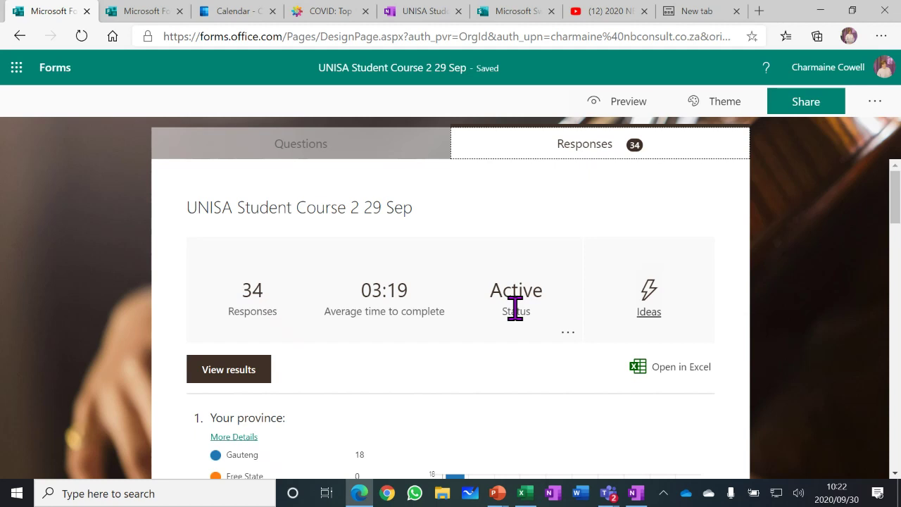
pyautogui.click(567, 334)
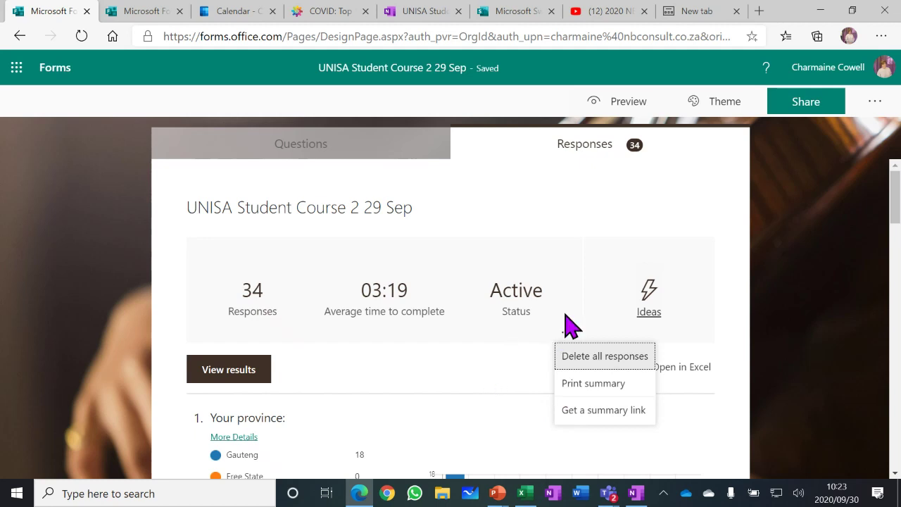
# View the Ideas insights for the responses, check the wording of the questions they refer to, and close the preview
pyautogui.click(652, 310)
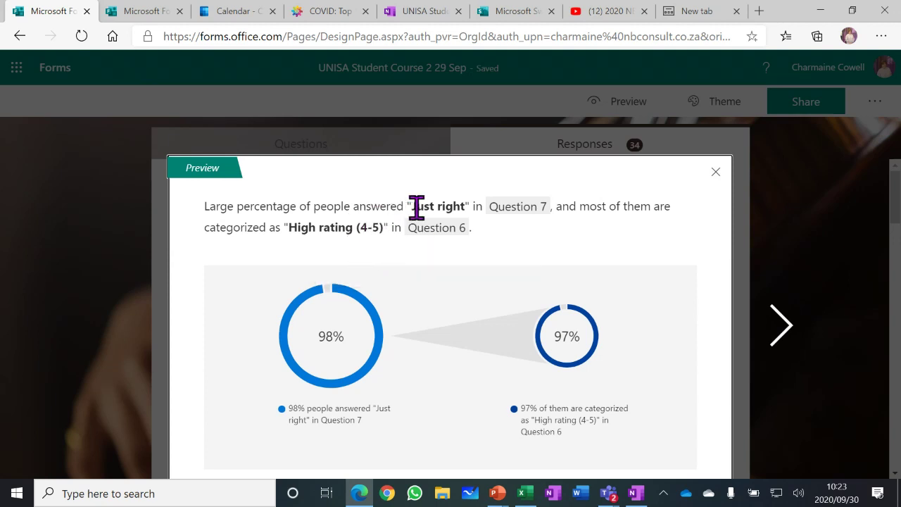
pyautogui.moveTo(535, 219)
pyautogui.moveTo(425, 237)
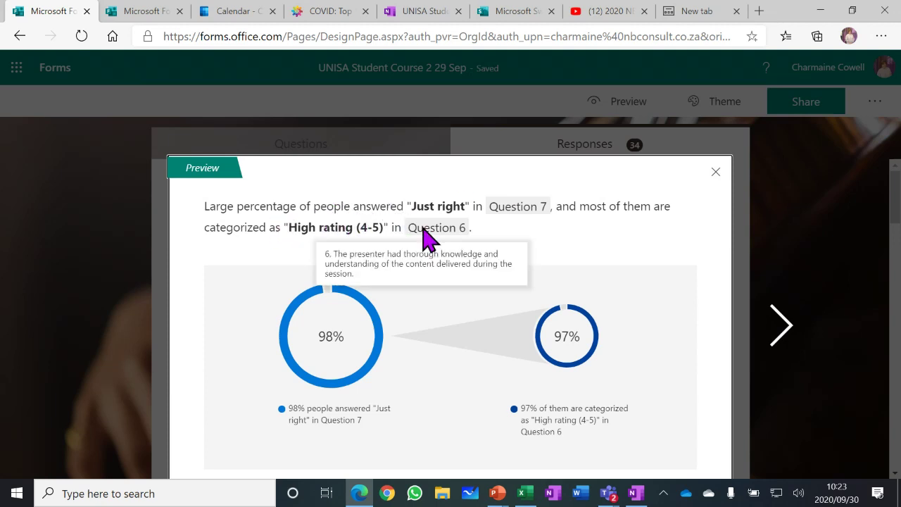
pyautogui.click(715, 172)
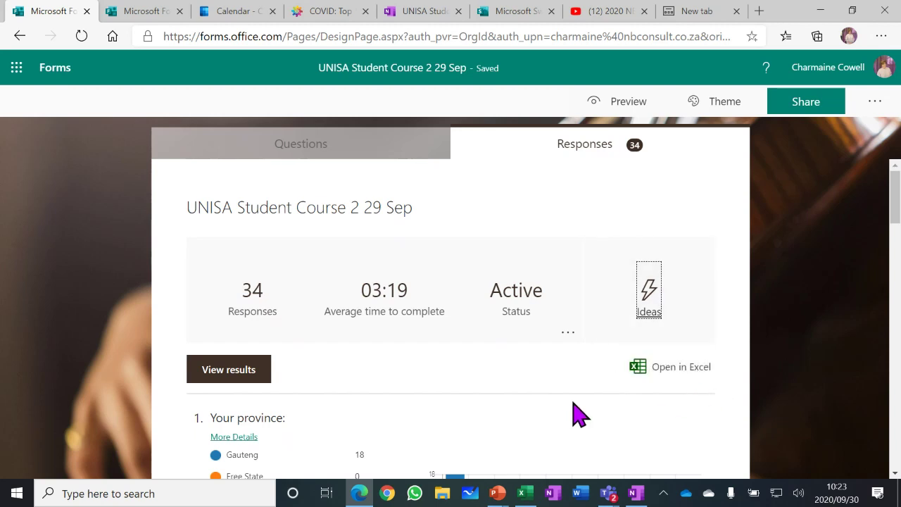
# Examine the response summaries for questions 1 to 3, including the province chart and the Power Point and Sway ratings
pyautogui.scroll(-1, 501, 377)
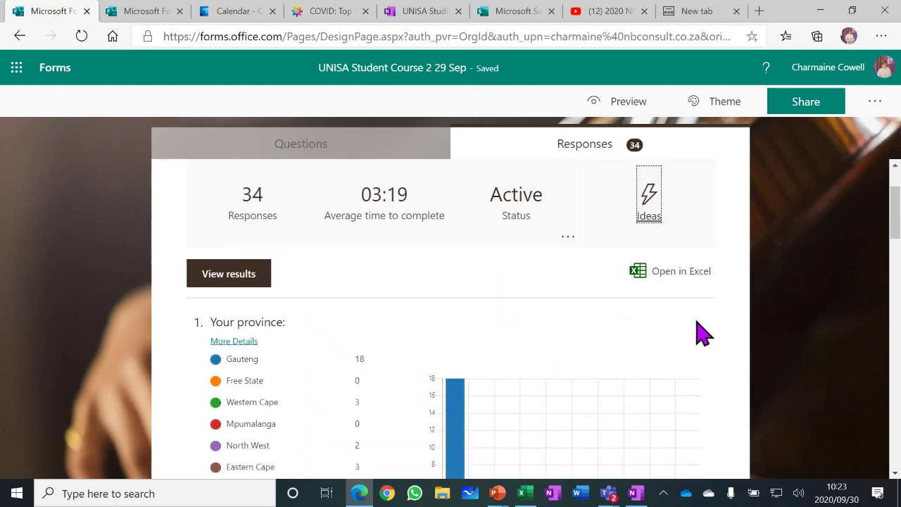
pyautogui.scroll(-2, 702, 332)
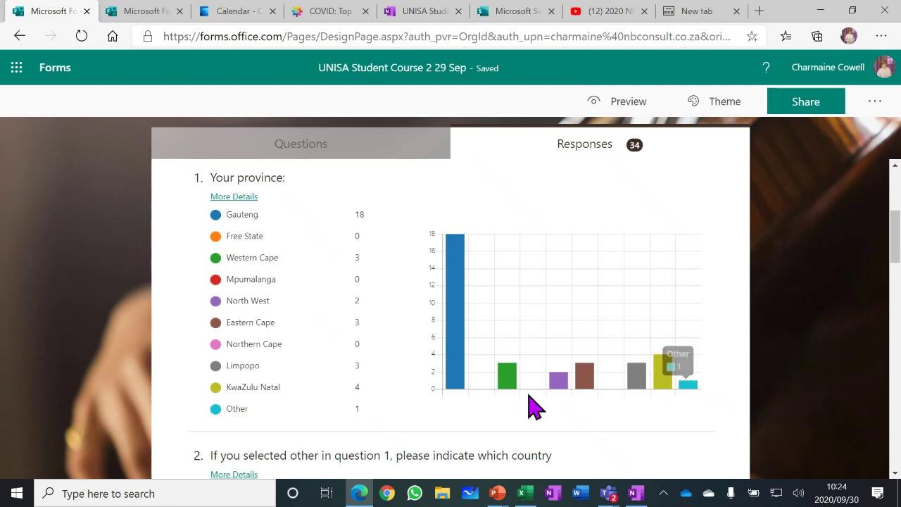
pyautogui.scroll(-2, 332, 408)
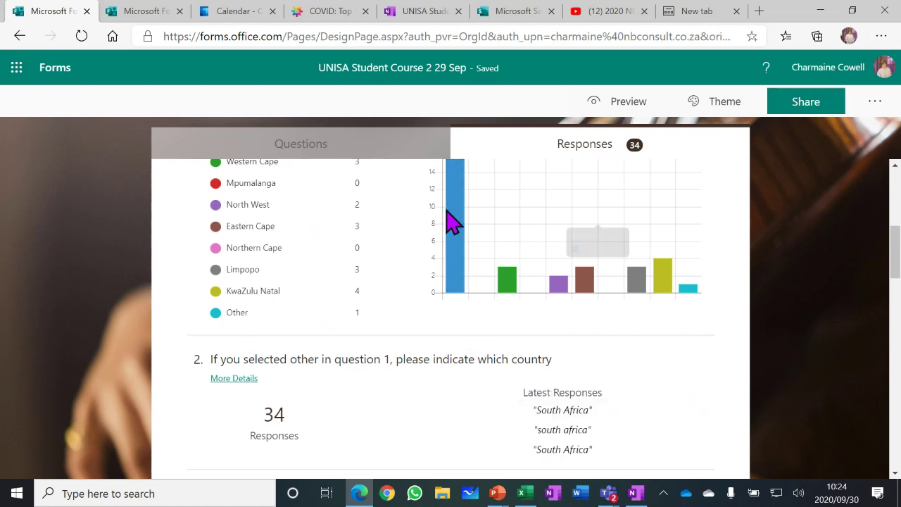
pyautogui.moveTo(446, 211)
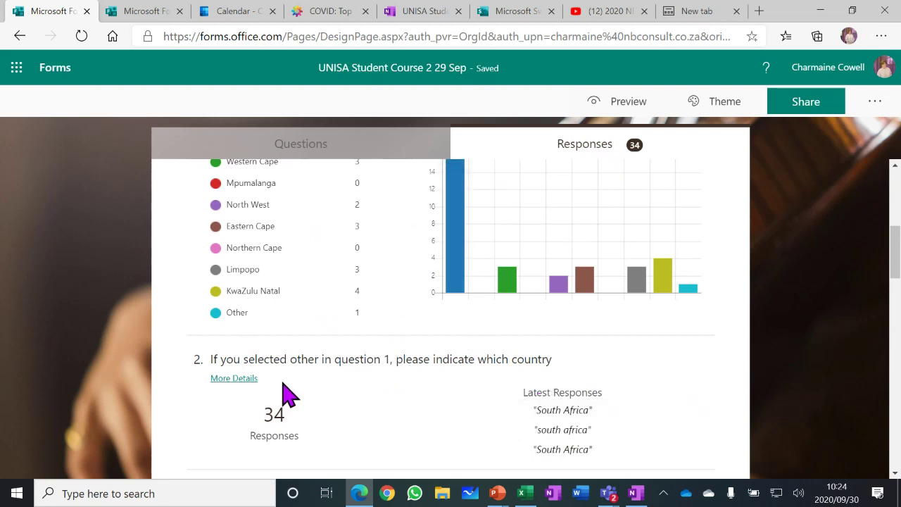
pyautogui.scroll(-2, 337, 384)
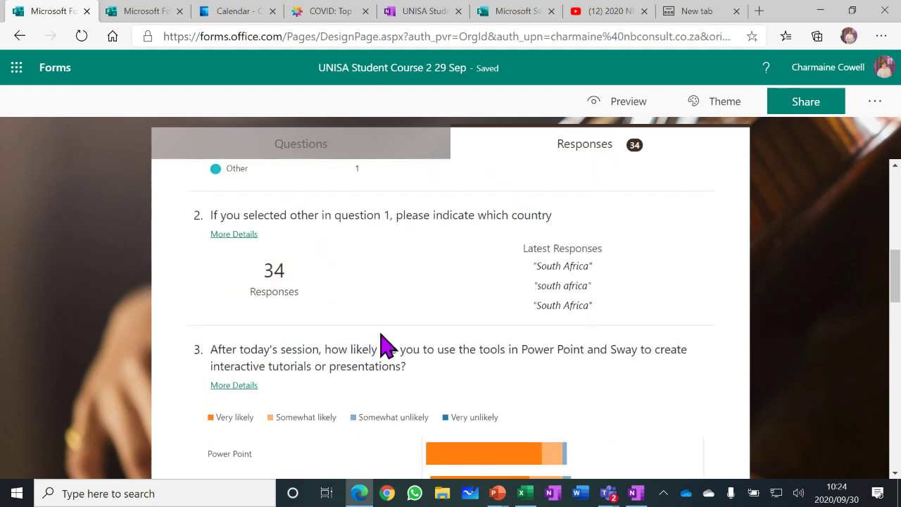
pyautogui.scroll(-1, 433, 330)
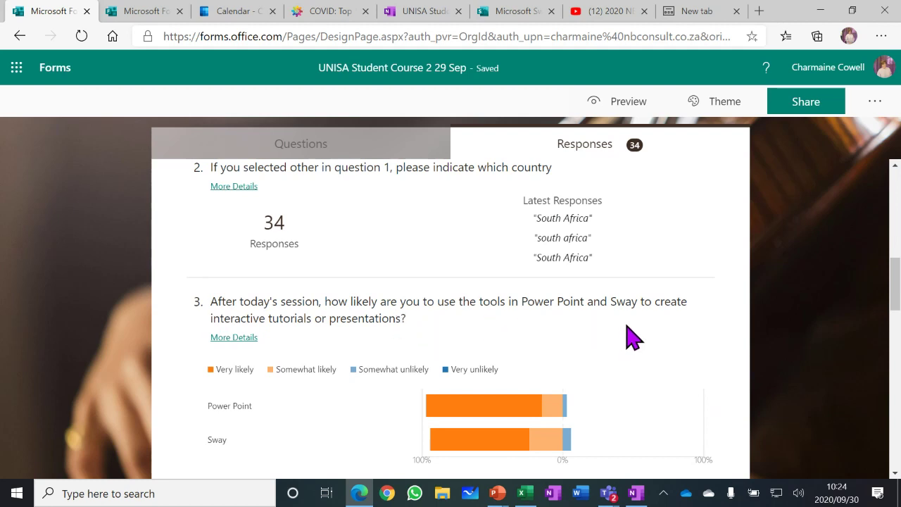
pyautogui.scroll(-2, 632, 338)
pyautogui.moveTo(450, 324)
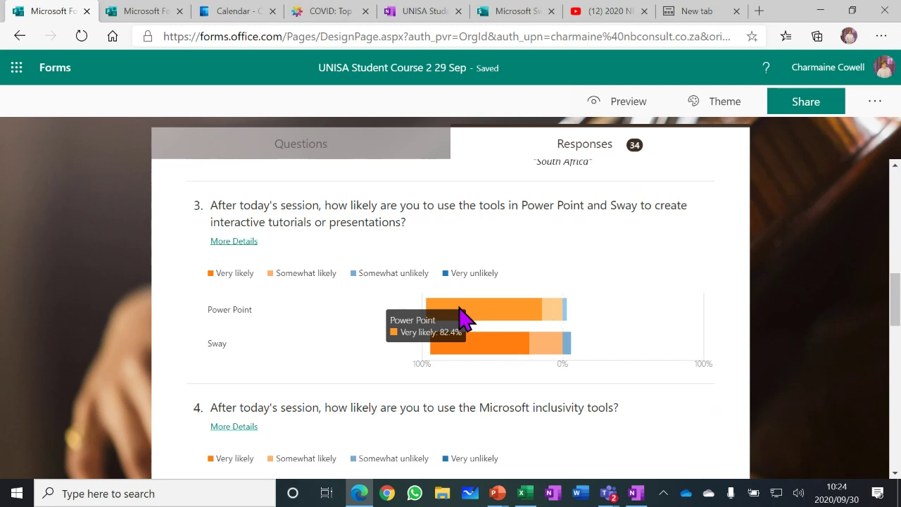
pyautogui.moveTo(553, 322)
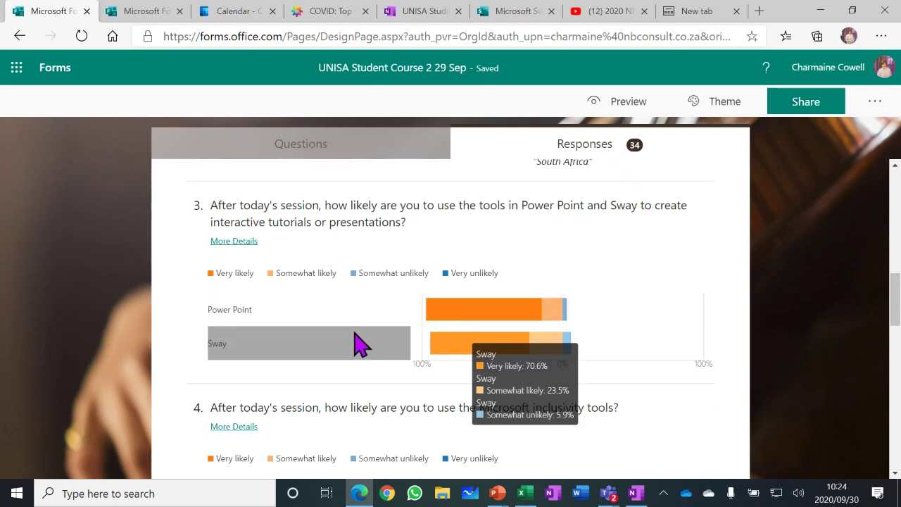
# Examine the response summaries for questions 4 to 8, from the Microsoft inclusivity tools to the comments and suggestions
pyautogui.scroll(-2, 644, 281)
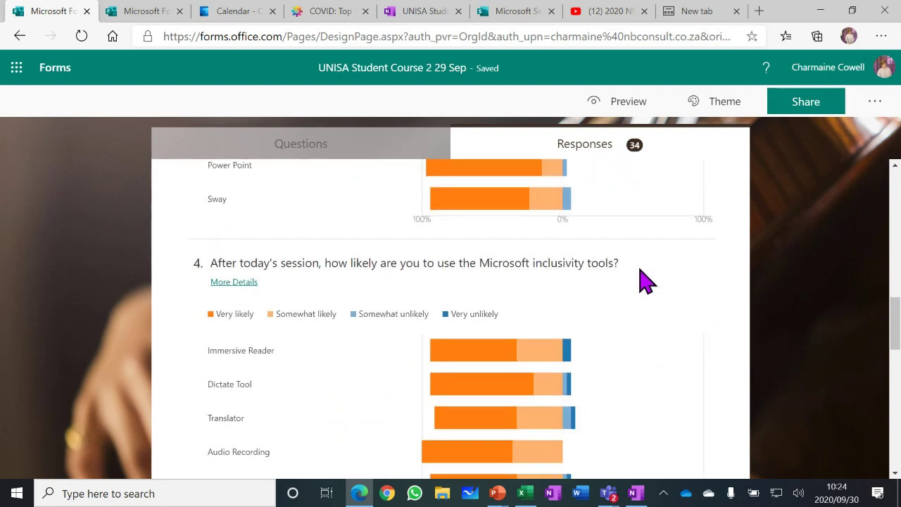
pyautogui.scroll(-1, 646, 282)
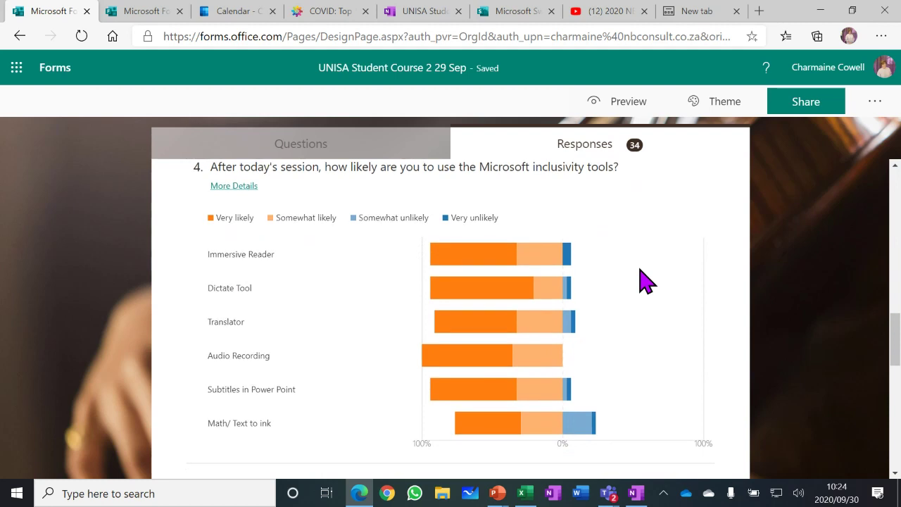
pyautogui.scroll(-1, 646, 282)
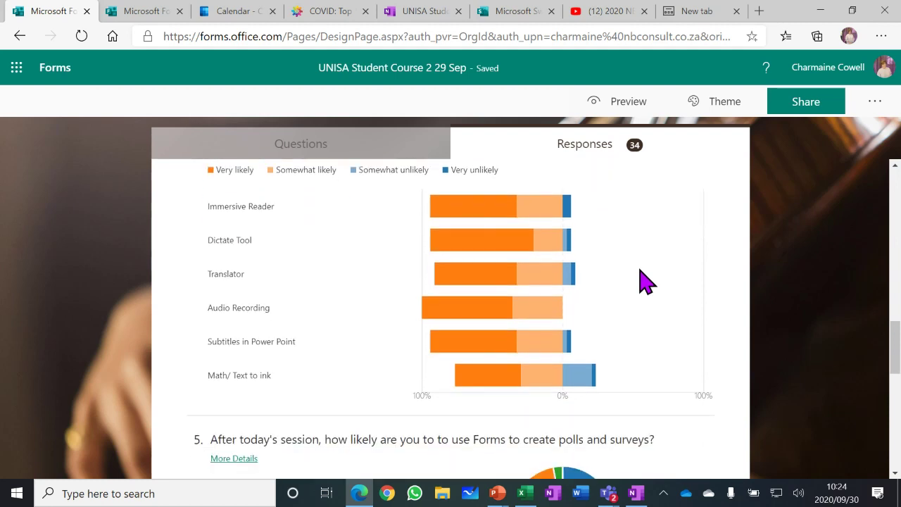
pyautogui.scroll(-2, 647, 281)
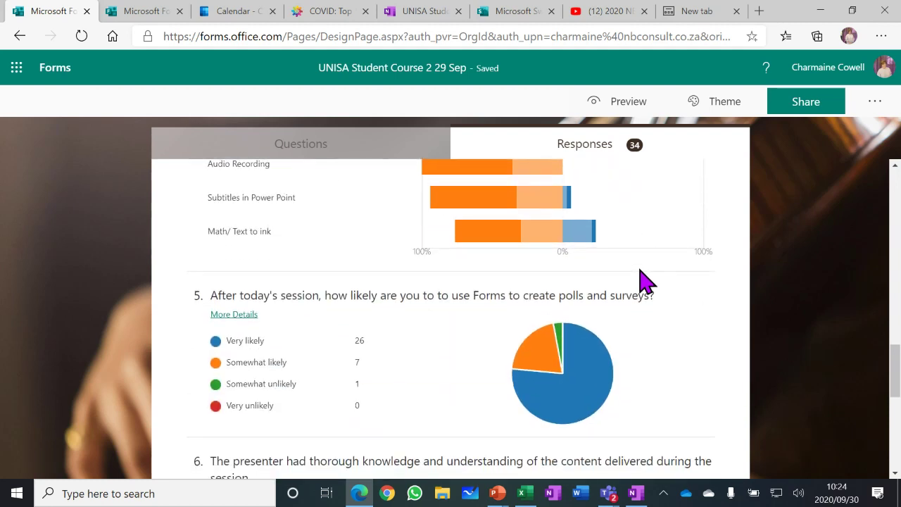
pyautogui.scroll(-1, 647, 282)
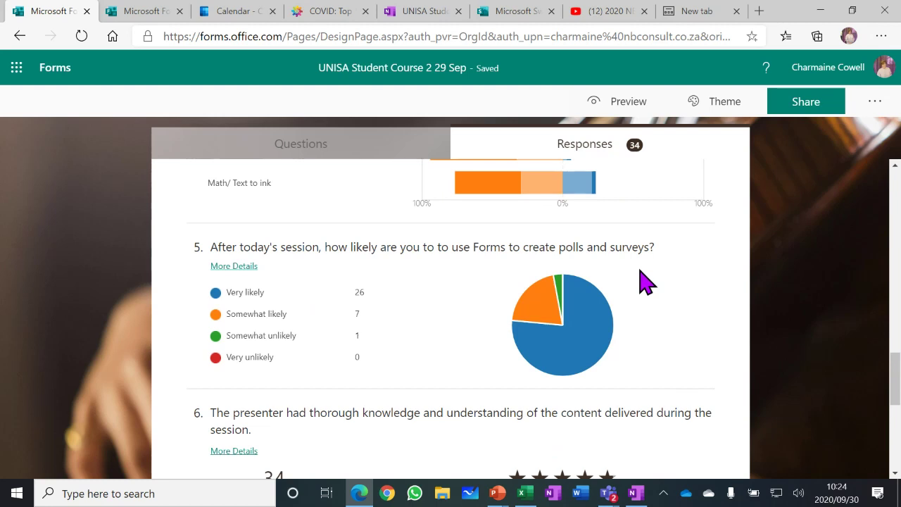
pyautogui.scroll(-5, 646, 282)
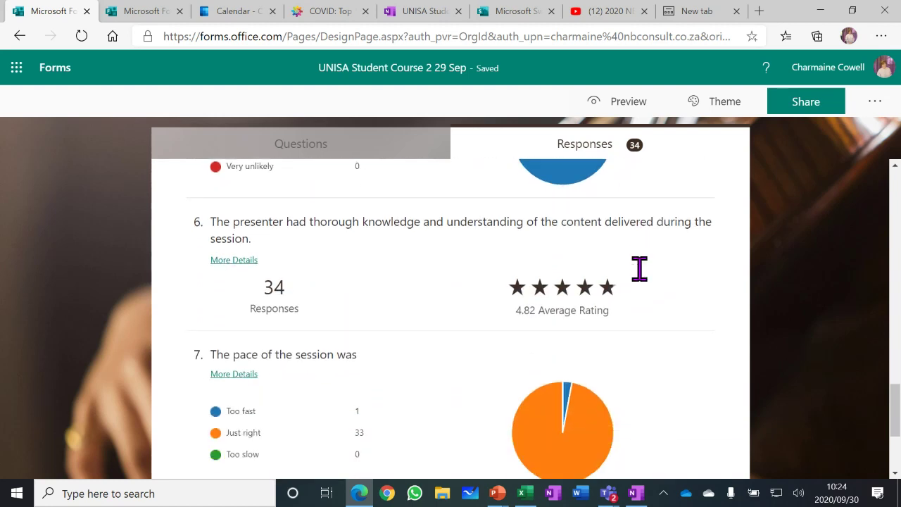
pyautogui.scroll(-2, 646, 282)
pyautogui.scroll(-1, 452, 345)
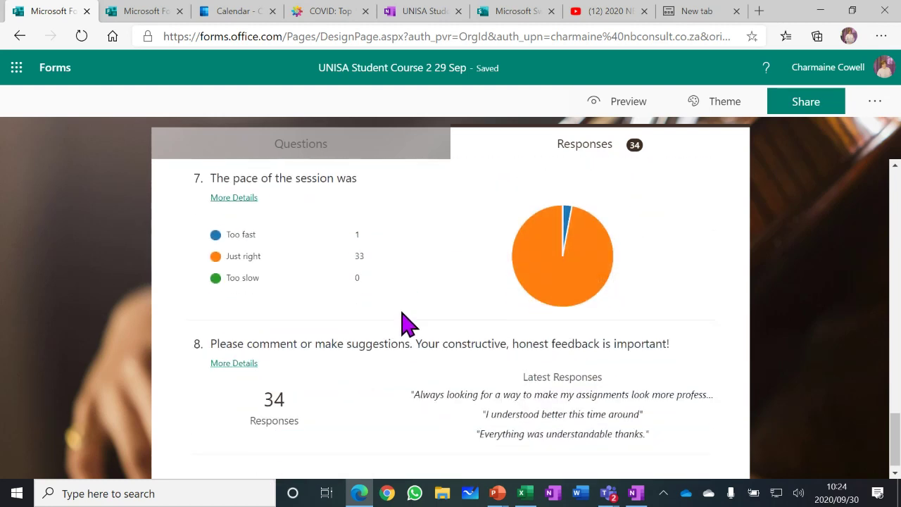
# Read through the detailed comments submitted for question 8, close them, and return to the forms list
pyautogui.click(232, 353)
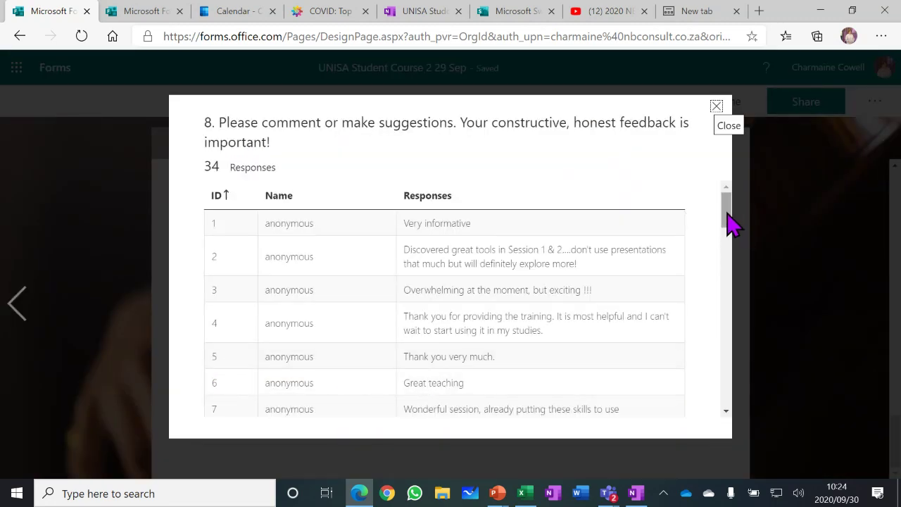
pyautogui.moveTo(728, 221); pyautogui.dragTo(718, 314)
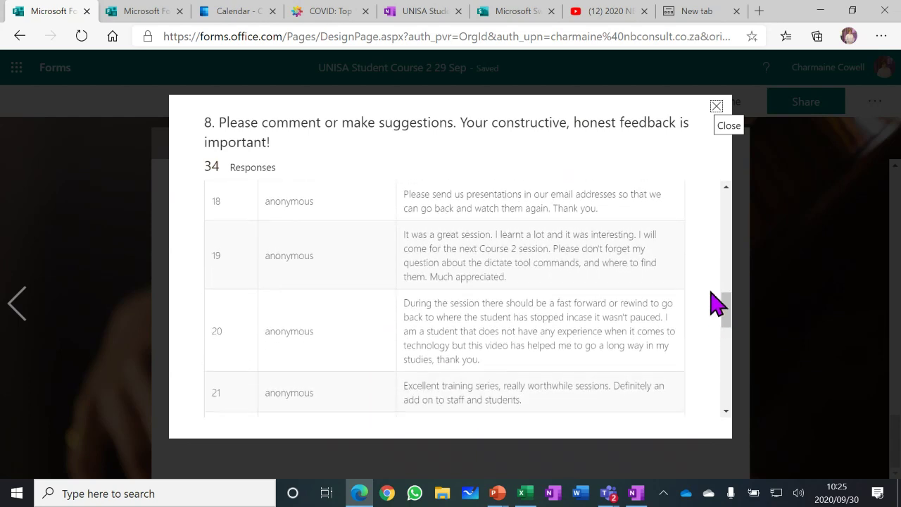
pyautogui.click(717, 107)
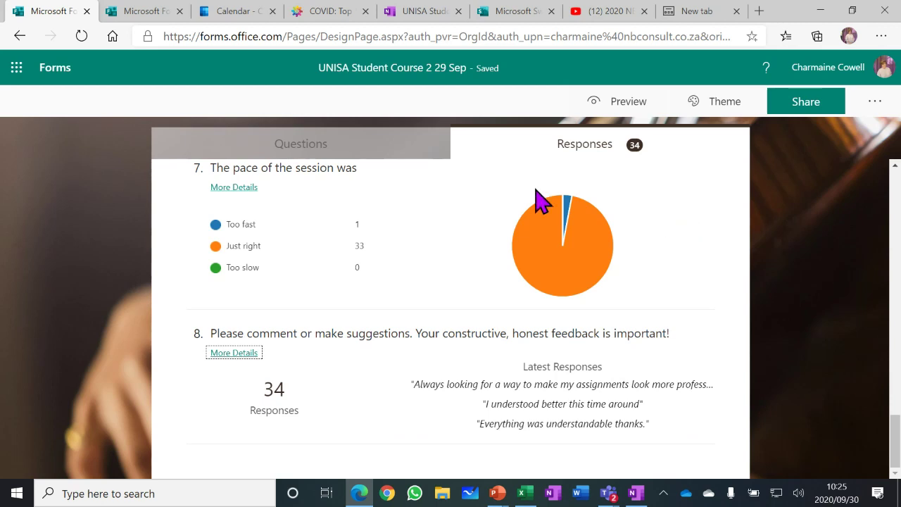
pyautogui.click(298, 146)
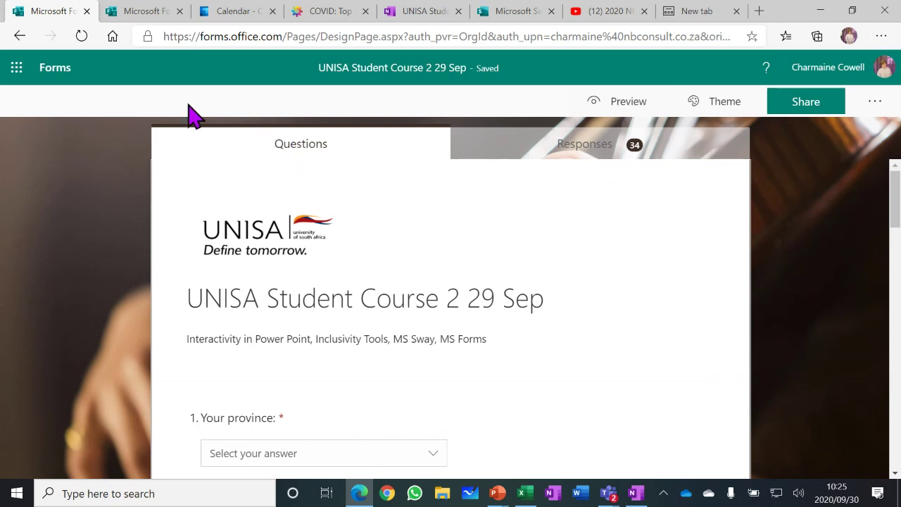
pyautogui.click(49, 70)
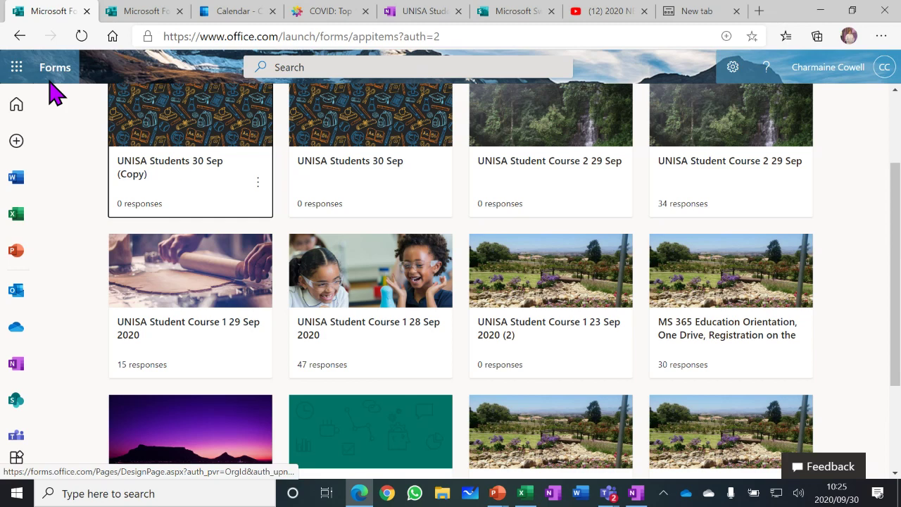
# Switch to the OneNote course notebook and view the MS 365 section and the Create interactive presentations page with its PowerPoint tips video
pyautogui.click(431, 19)
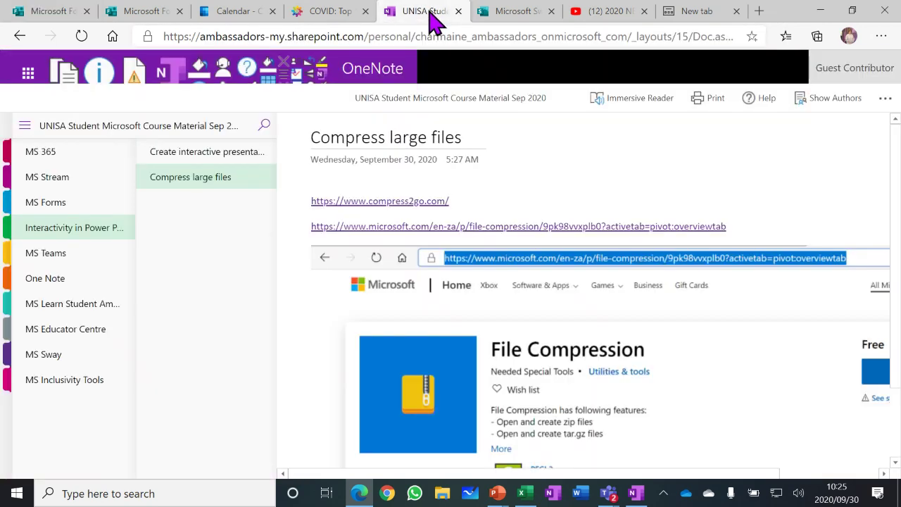
pyautogui.click(39, 155)
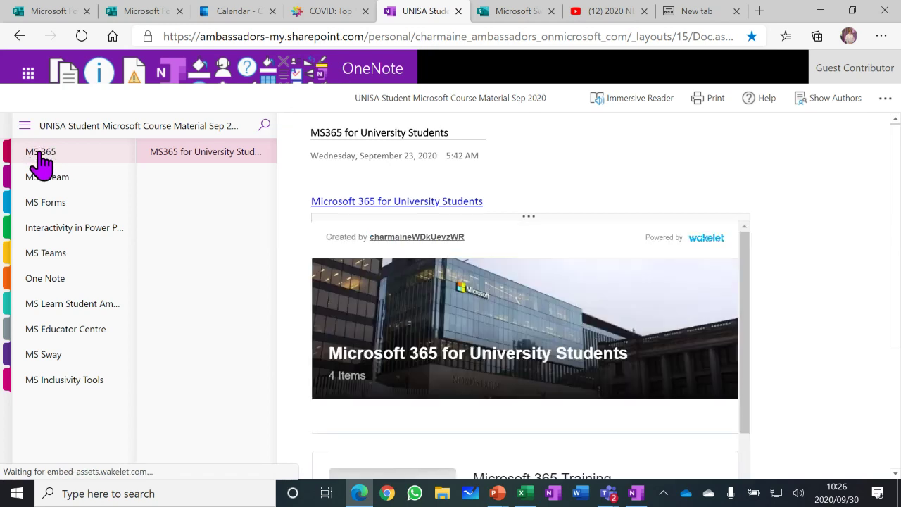
pyautogui.click(43, 231)
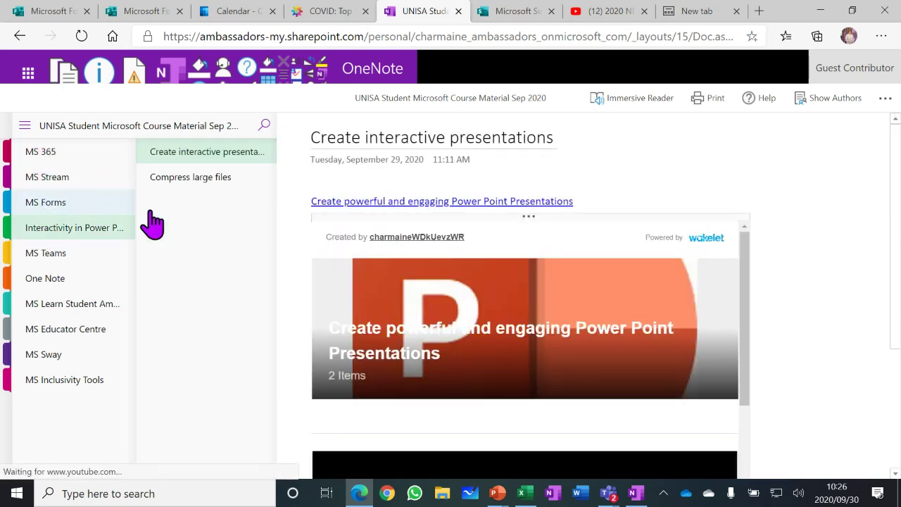
pyautogui.moveTo(748, 258); pyautogui.dragTo(745, 478)
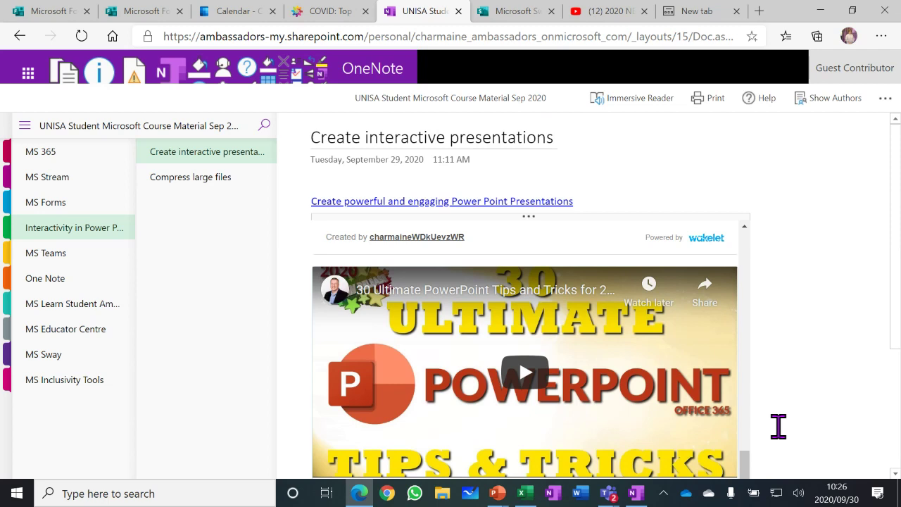
pyautogui.scroll(-1, 789, 289)
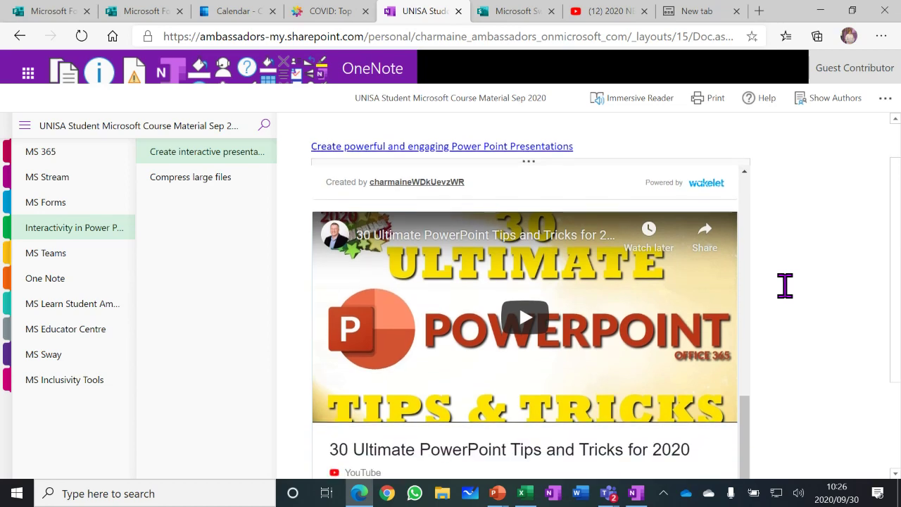
pyautogui.scroll(1, 785, 285)
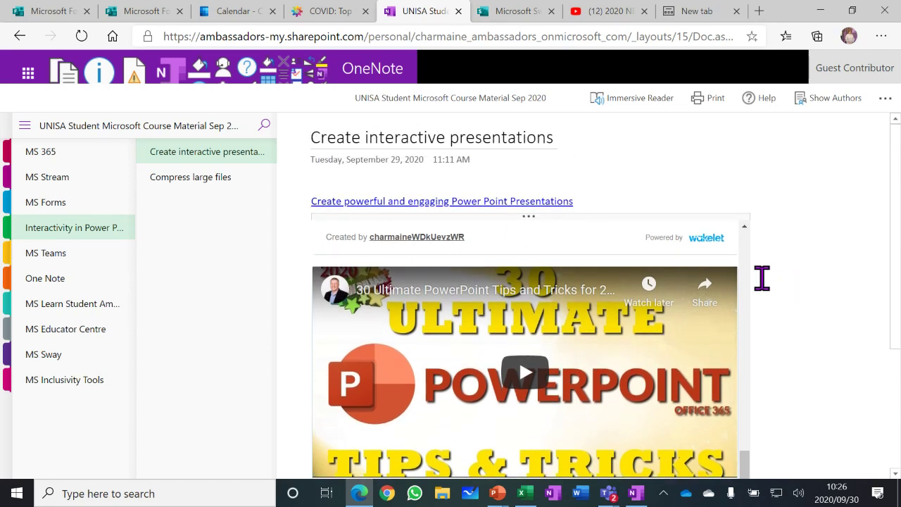
# View the Compress large files page and the embedded Microsoft Sway collection in the MS Sway section
pyautogui.click(193, 178)
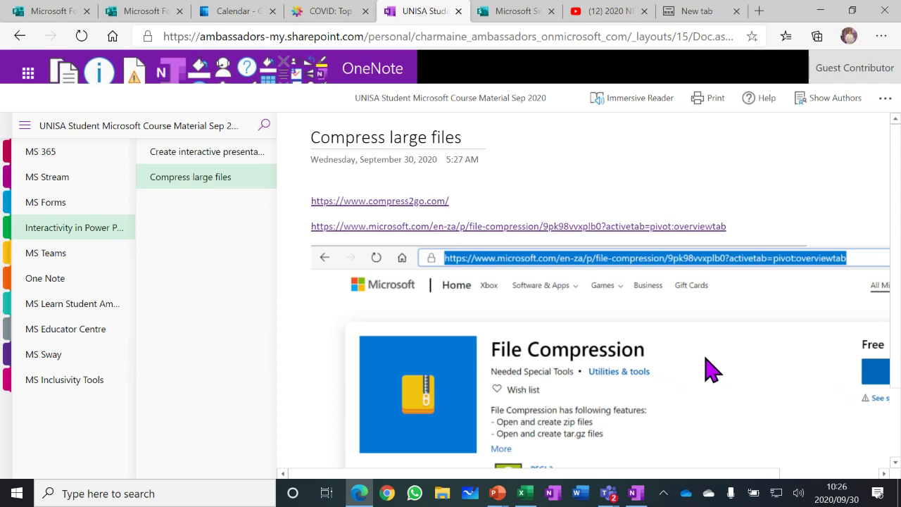
pyautogui.scroll(-2, 706, 370)
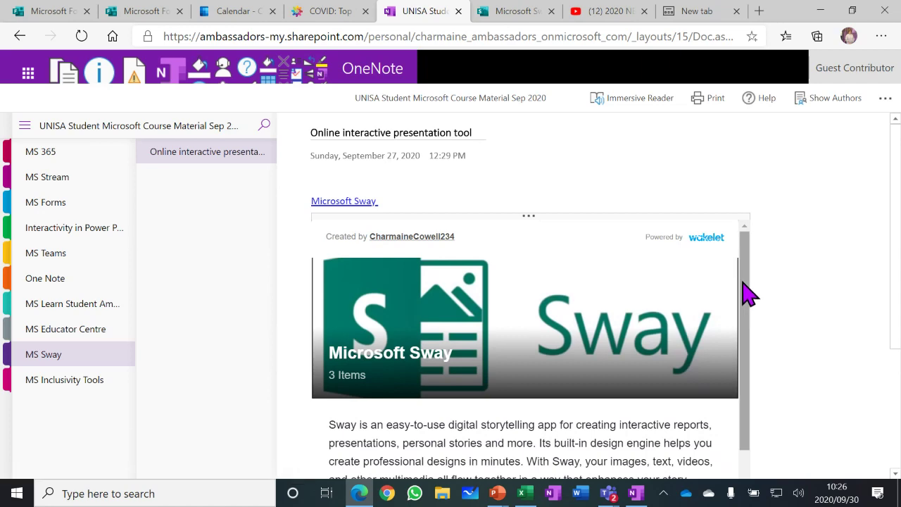
pyautogui.moveTo(748, 297); pyautogui.dragTo(746, 379)
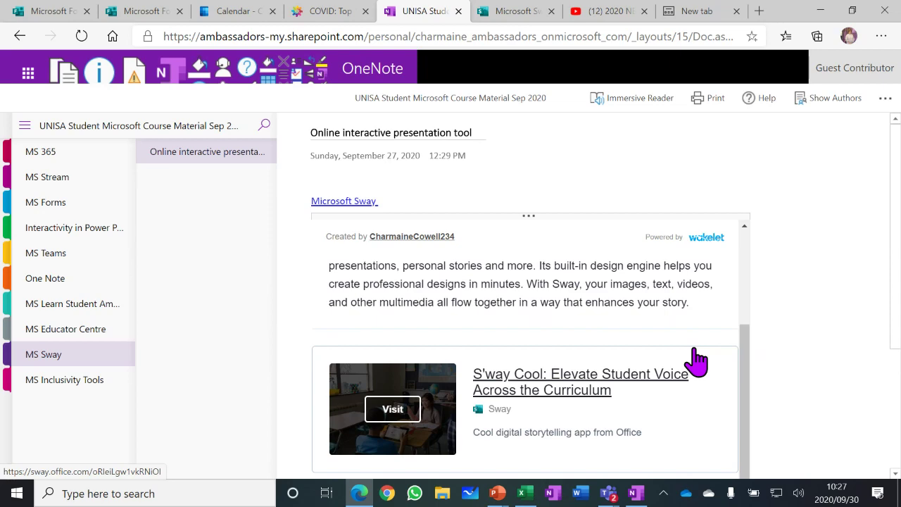
# View the remaining Sway resources, and open HED Accessibility One-Pager.pdf from the collection in the MS Inclusivity Tools section
pyautogui.scroll(-2, 725, 373)
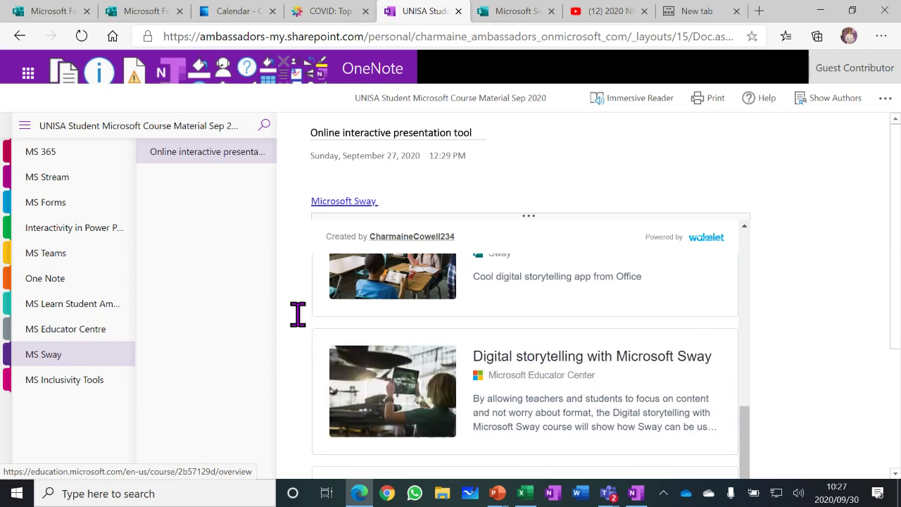
pyautogui.click(57, 384)
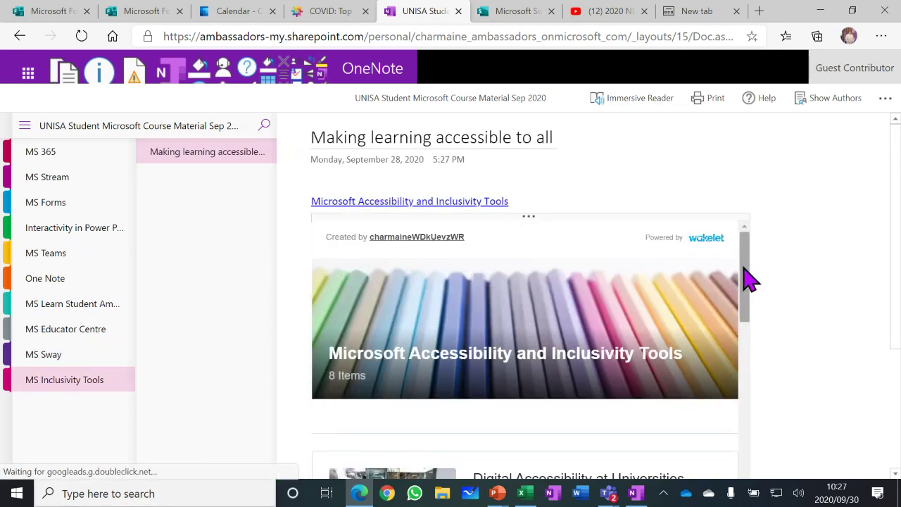
pyautogui.moveTo(744, 277); pyautogui.dragTo(751, 365)
pyautogui.click(569, 363)
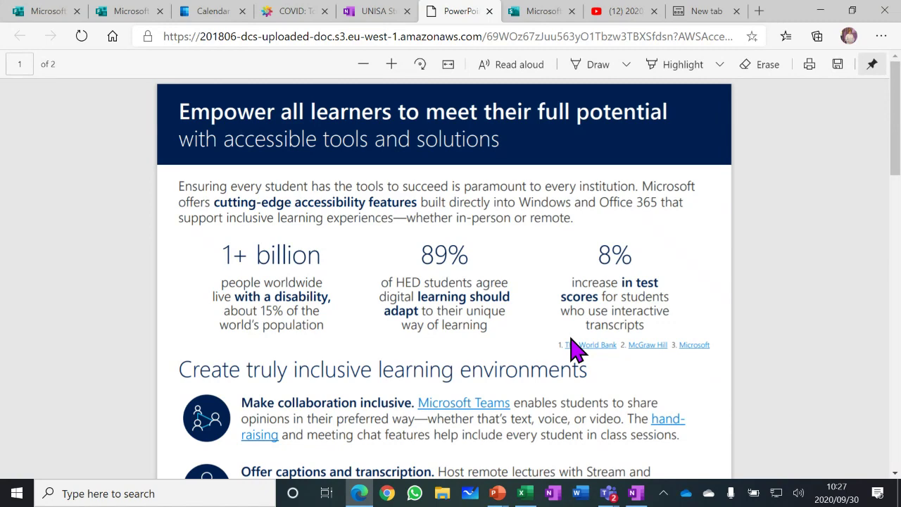
# Skim the accessibility one-pager from its opening statistics to the start of page 2 and return to its beginning
pyautogui.scroll(-3, 563, 332)
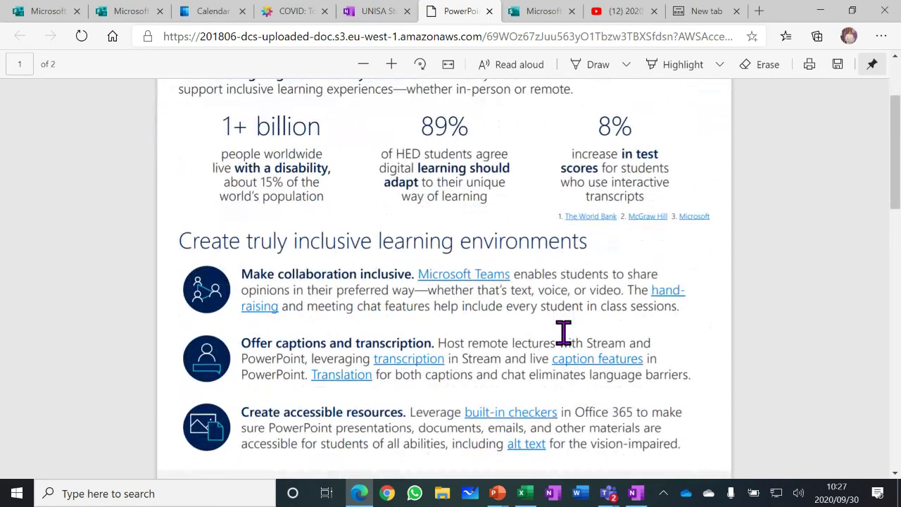
pyautogui.scroll(-5, 564, 331)
pyautogui.scroll(-3, 563, 332)
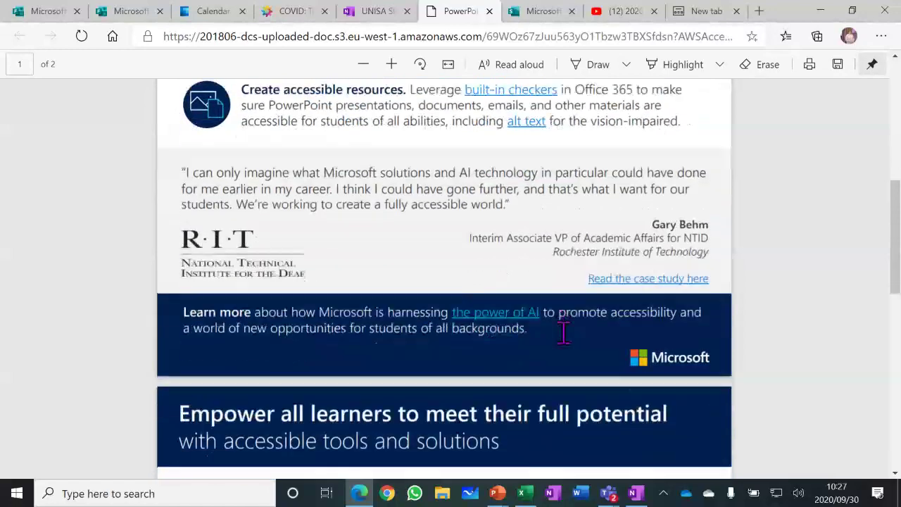
pyautogui.scroll(-3, 569, 345)
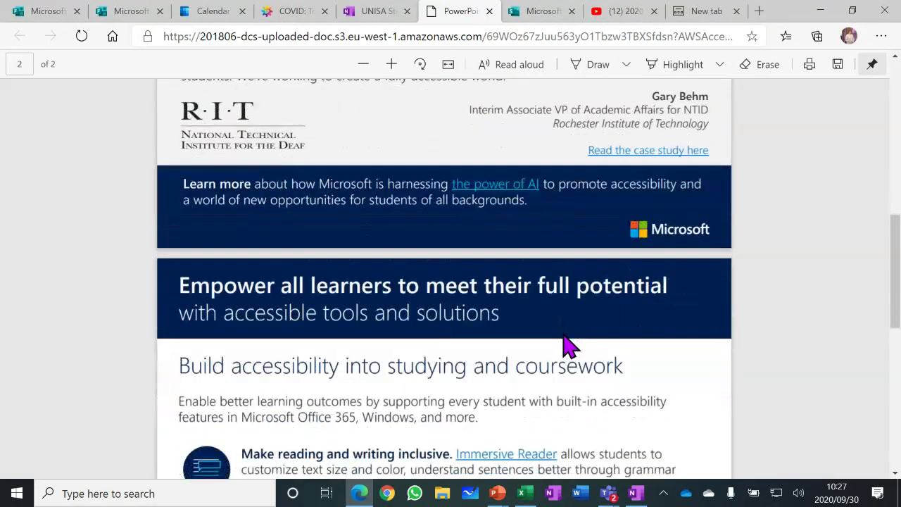
pyautogui.scroll(8, 569, 345)
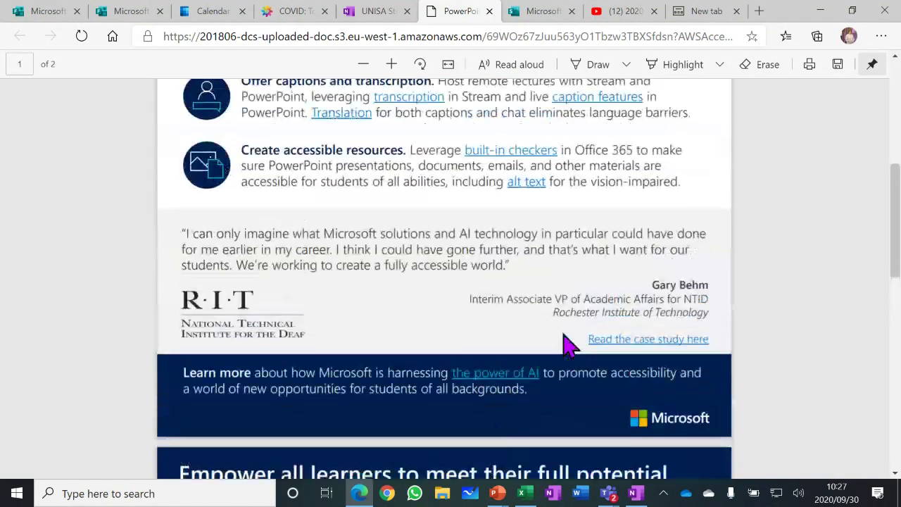
pyautogui.scroll(8, 569, 345)
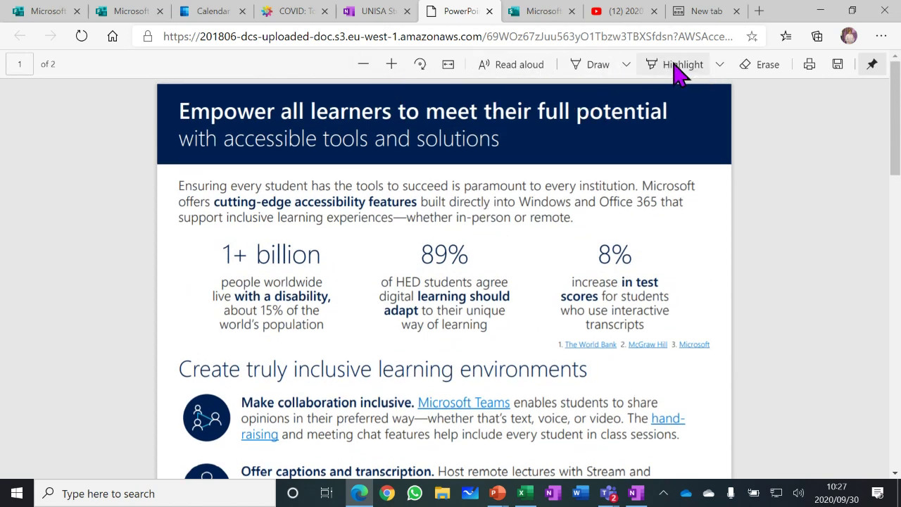
# Return to the OneNote notebook and view the remaining inclusivity resources, from the Math Tools video to the YouTube translation video
pyautogui.click(379, 12)
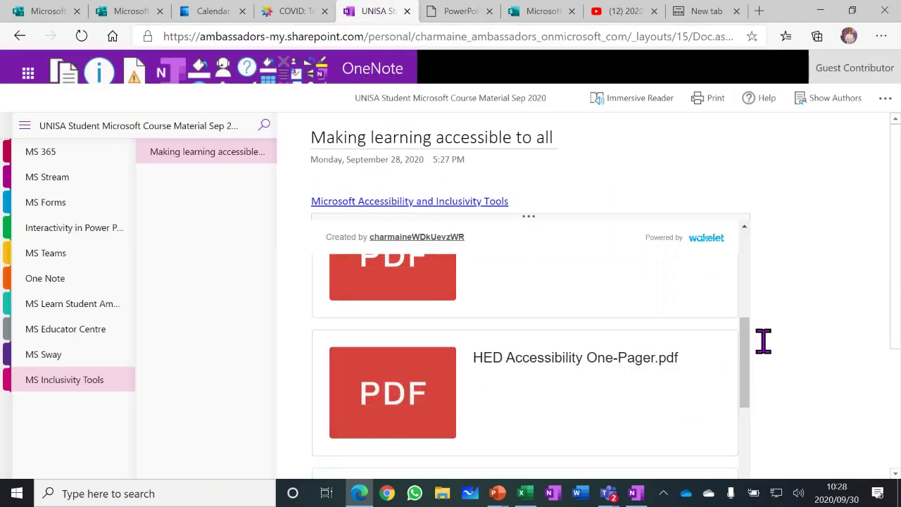
pyautogui.moveTo(749, 356); pyautogui.dragTo(753, 473)
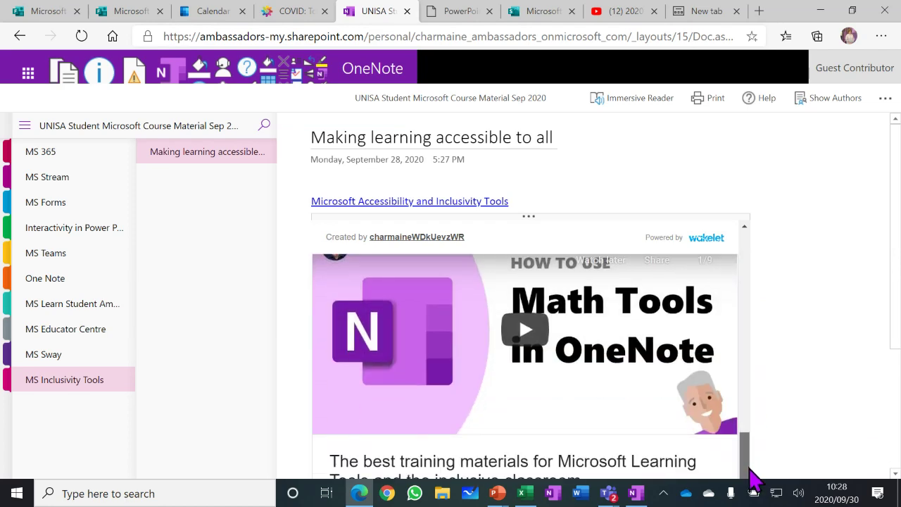
pyautogui.scroll(-3, 781, 364)
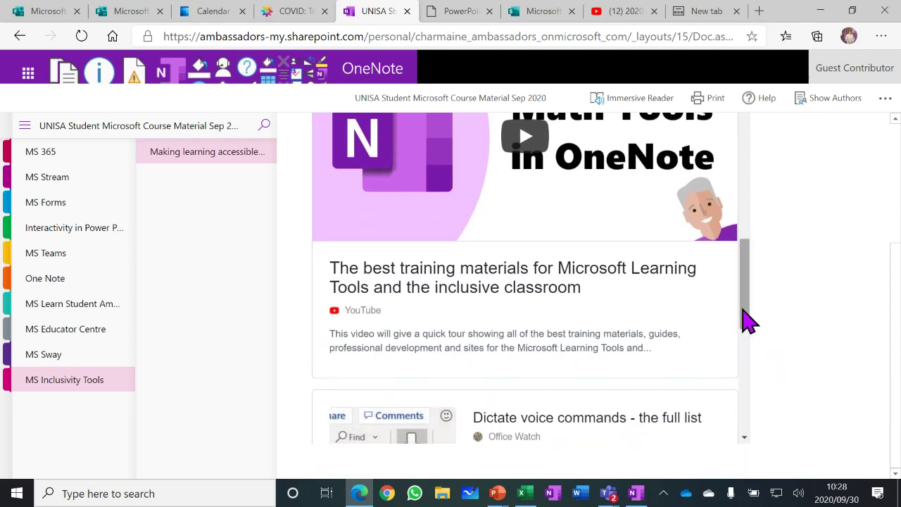
pyautogui.moveTo(744, 321); pyautogui.dragTo(747, 366)
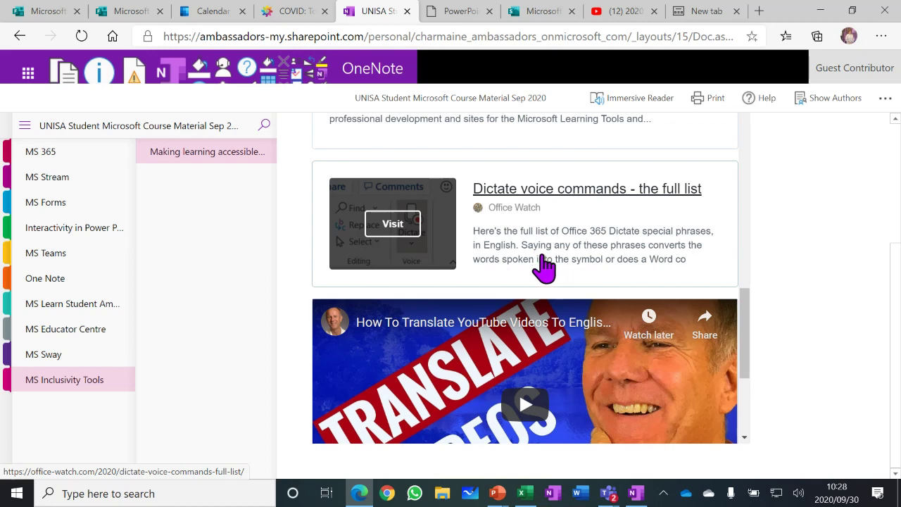
pyautogui.scroll(-2, 539, 264)
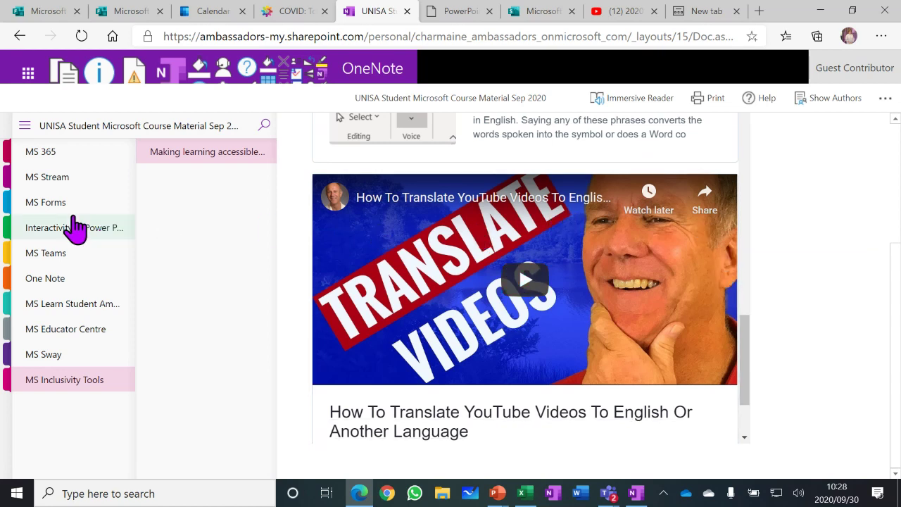
# View the embedded Microsoft Forms collection in the MS Forms section and the video service collection in the MS Stream section
pyautogui.click(62, 207)
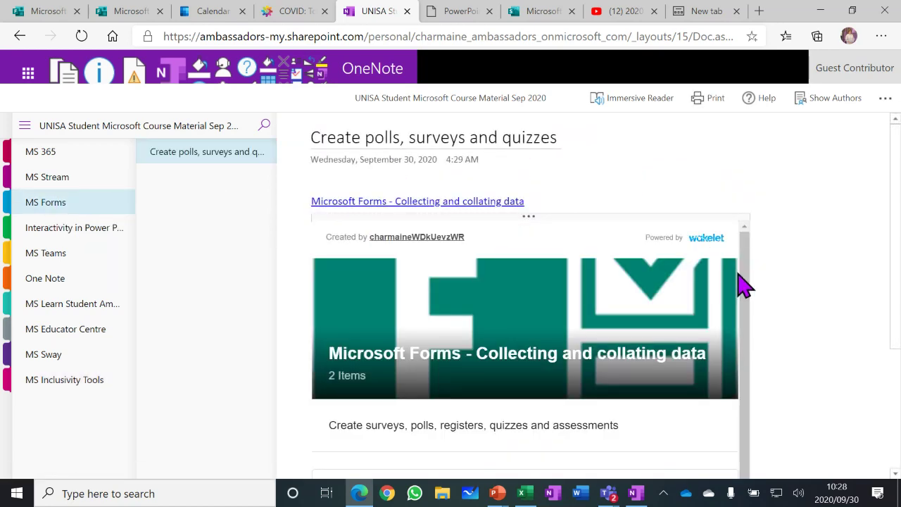
pyautogui.scroll(-3, 748, 312)
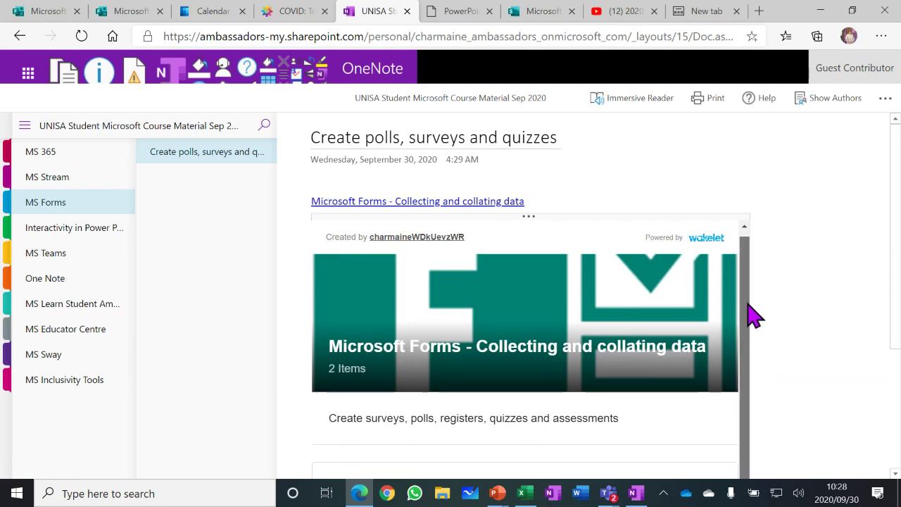
pyautogui.scroll(-3, 753, 433)
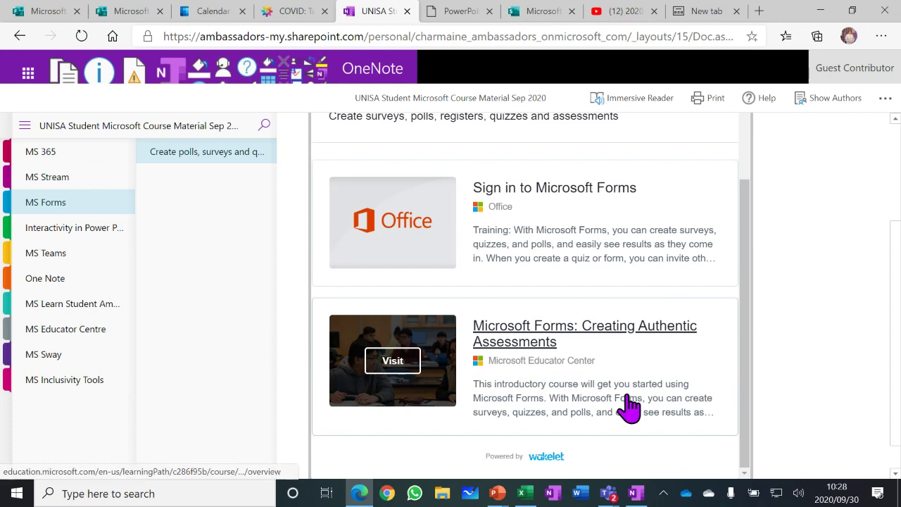
pyautogui.scroll(-1, 629, 407)
pyautogui.scroll(3, 629, 407)
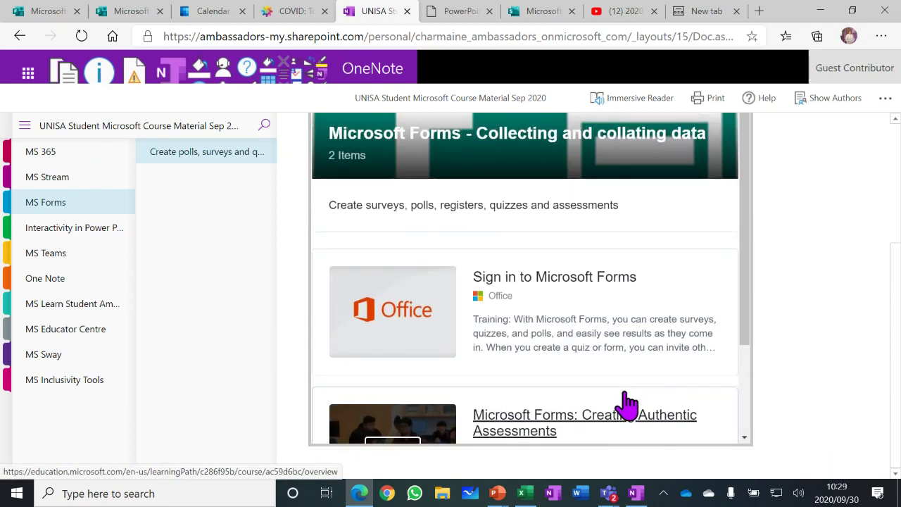
pyautogui.scroll(1, 629, 402)
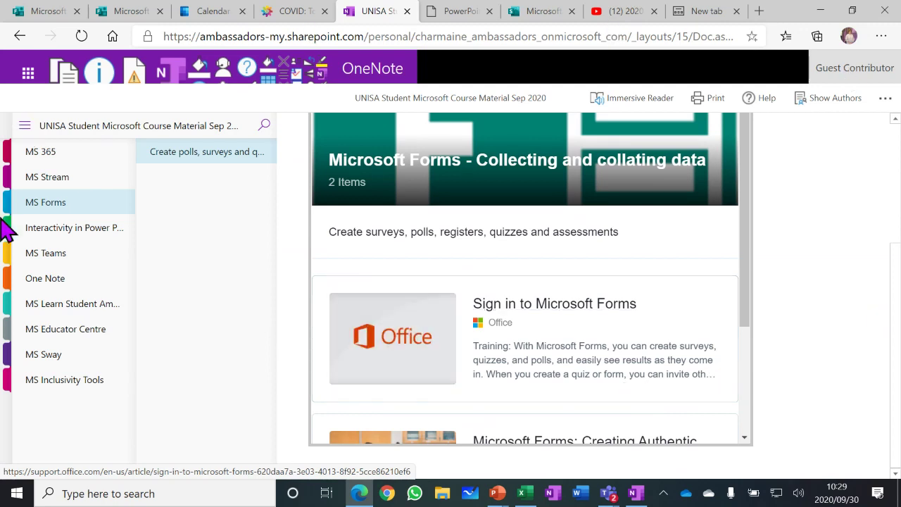
pyautogui.click(50, 182)
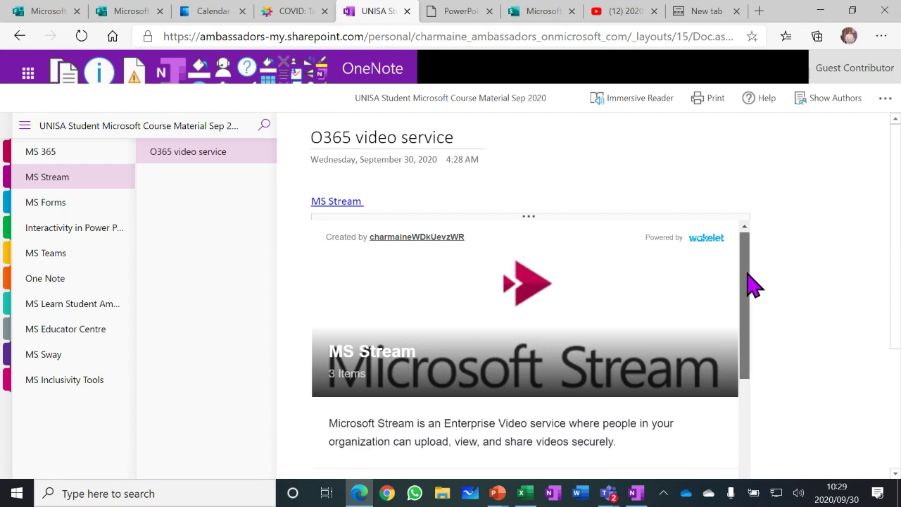
pyautogui.moveTo(748, 282); pyautogui.dragTo(754, 454)
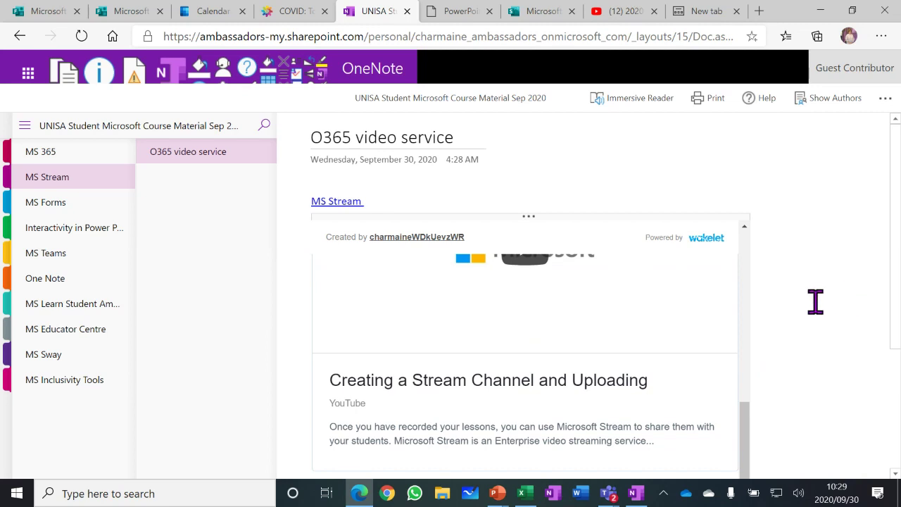
# Switch to the Microsoft Teams live event window and stop sharing the screen
pyautogui.moveTo(612, 497)
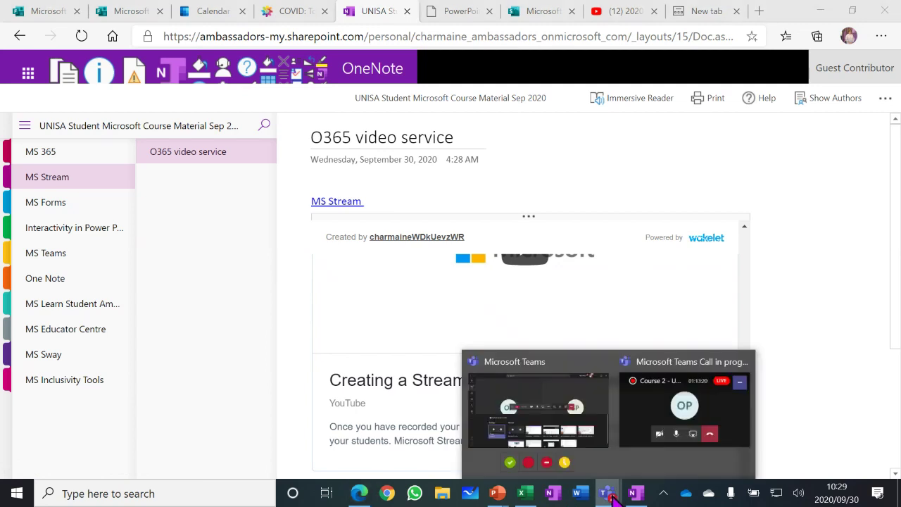
pyautogui.click(533, 402)
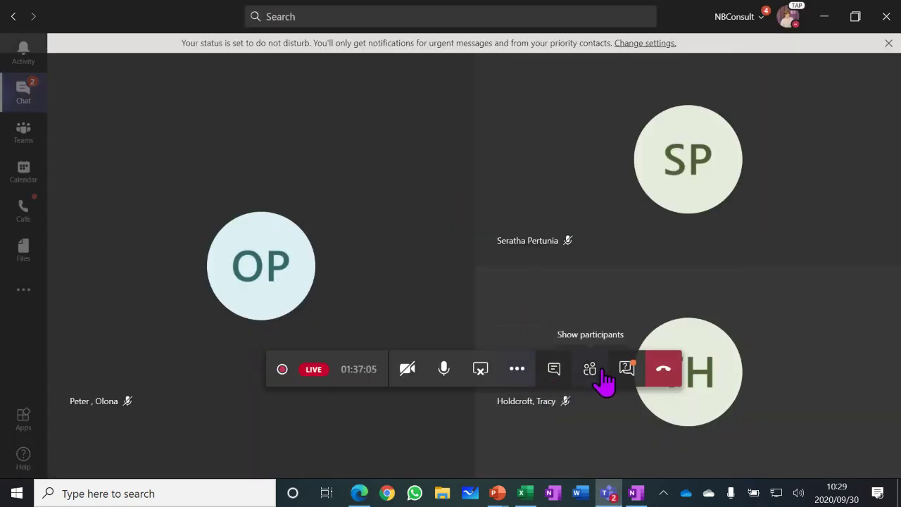
pyautogui.click(479, 371)
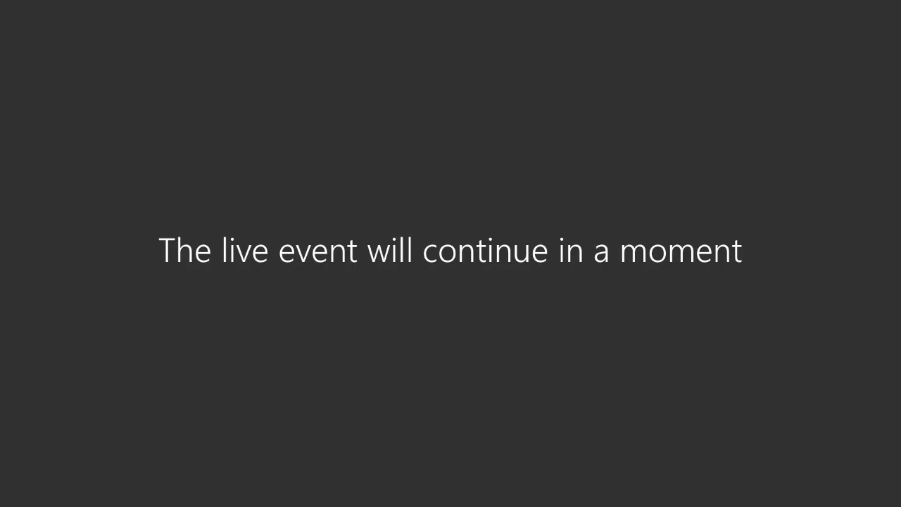